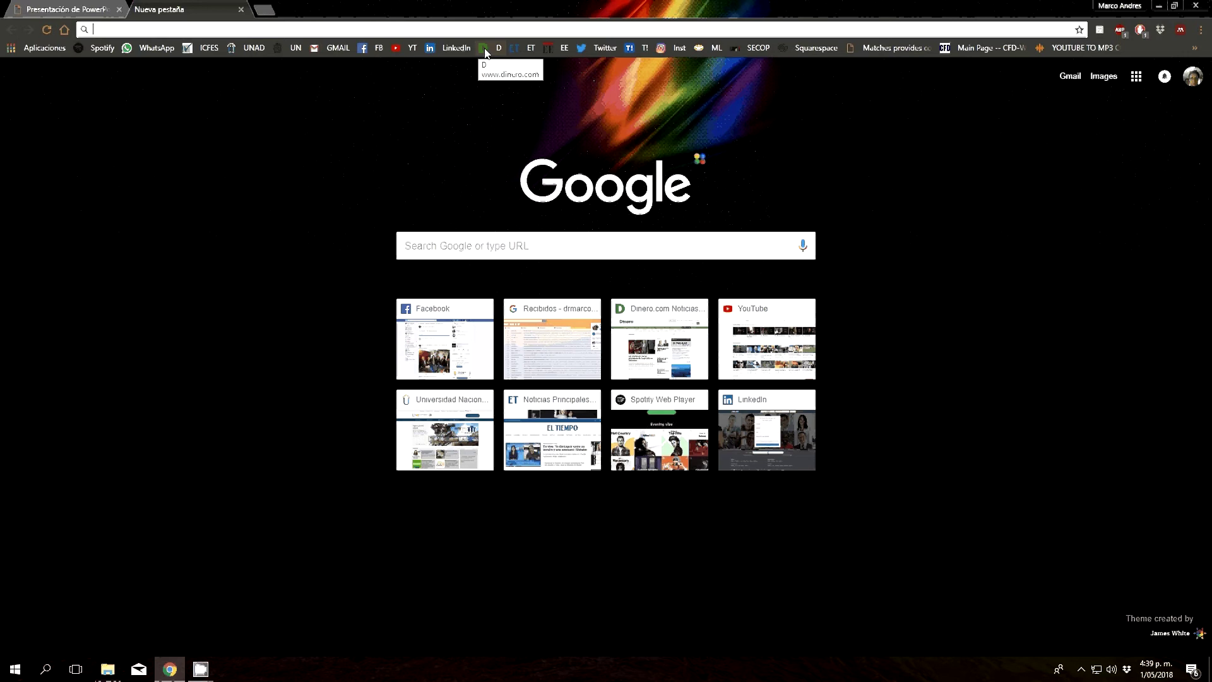
Load the Giovanni site at giovanni.gsfc.nasa.gov/giovanni/, glance at the MERRA-2 presentation, and return to the Giovanni page.
text(giovanni.gsfc.nasa.gov/giovanni/)
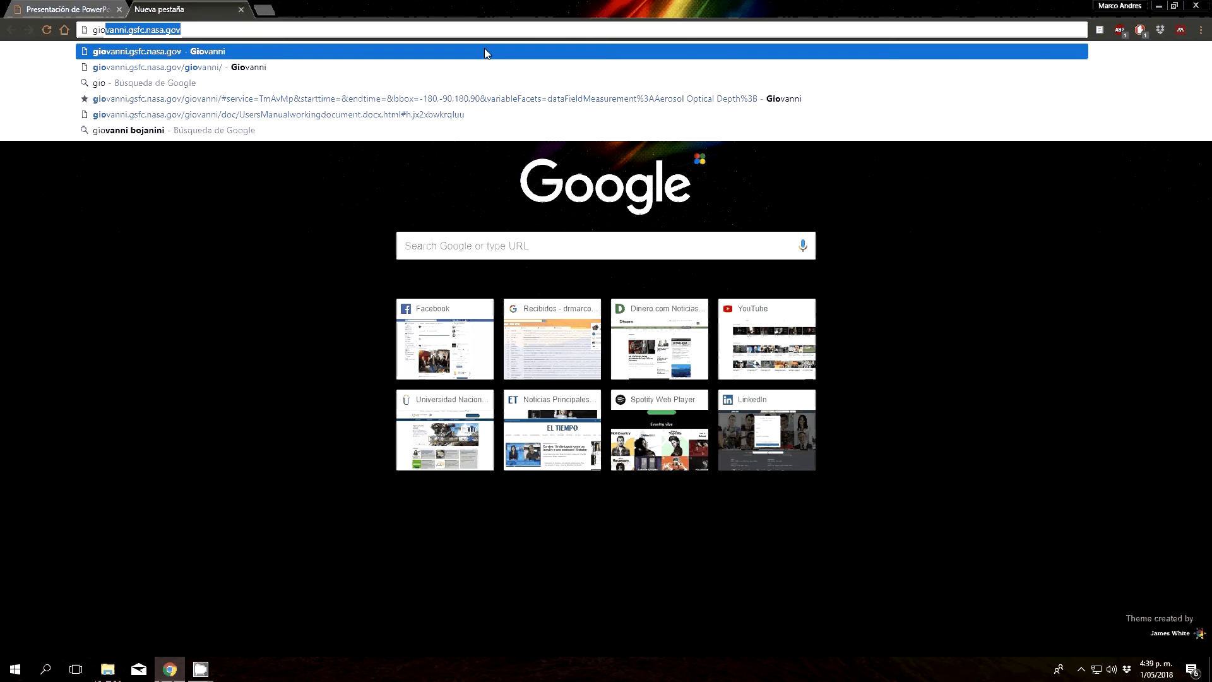
click(486, 53)
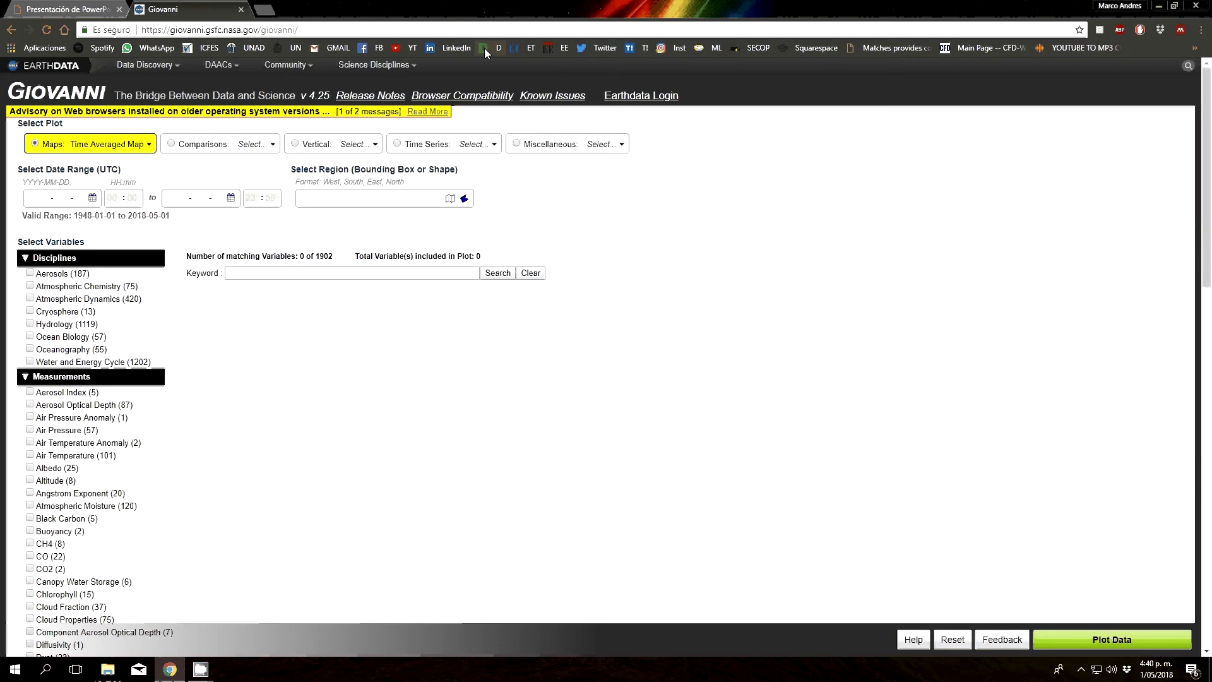
click(100, 7)
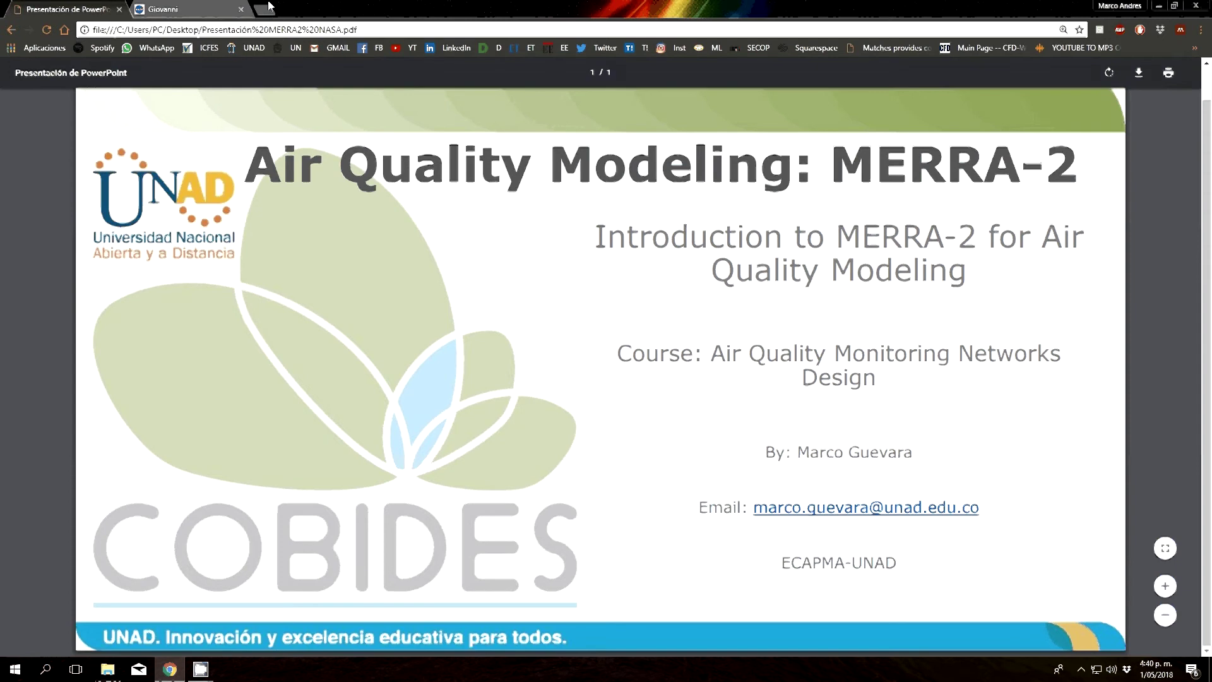
click(227, 8)
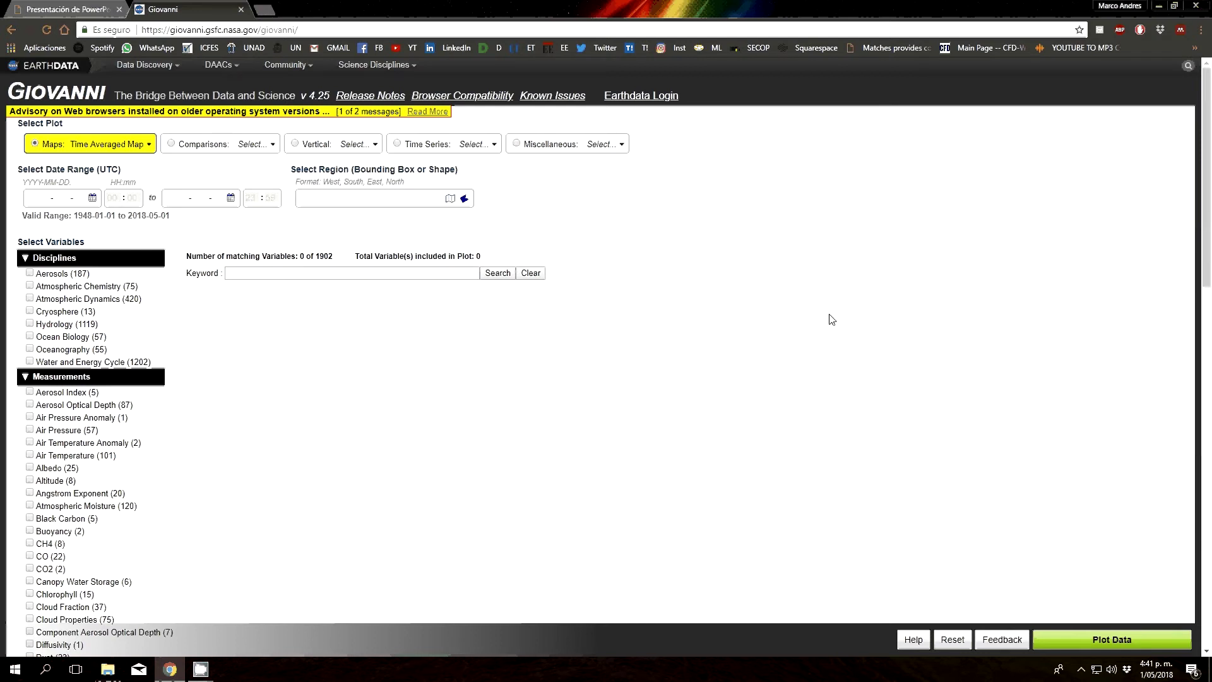
Look through the available plot types under Comparisons, Vertical, Time Series and Maps.
click(233, 146)
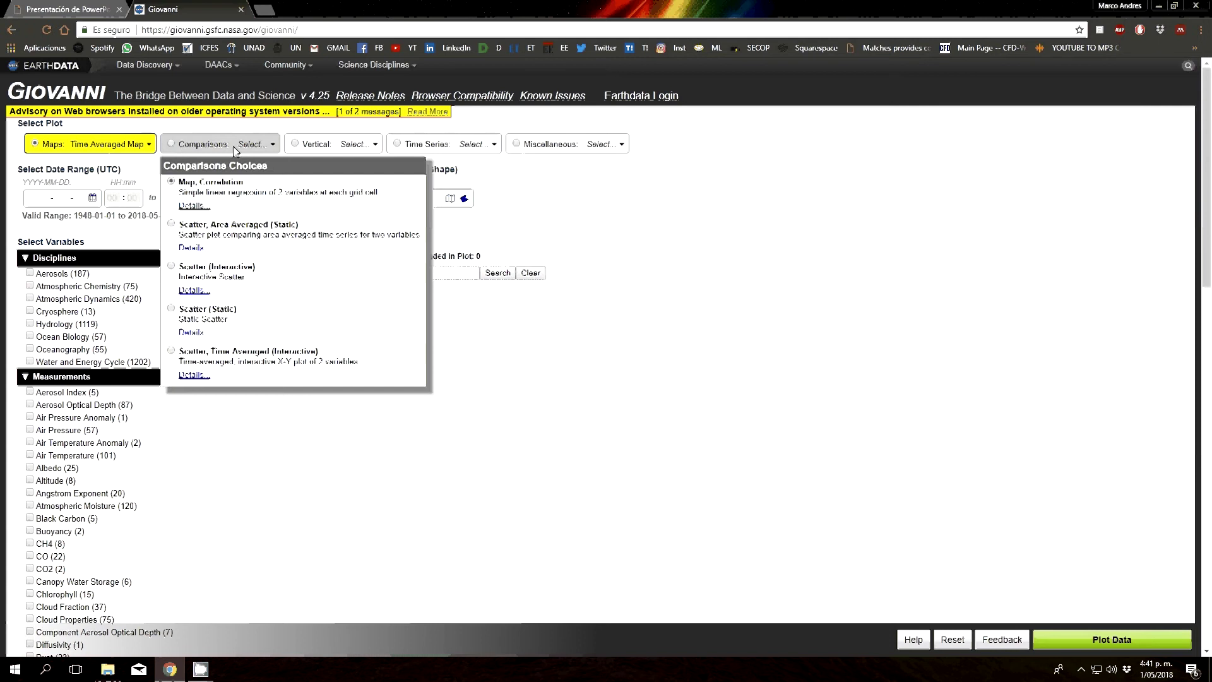
click(480, 144)
click(312, 145)
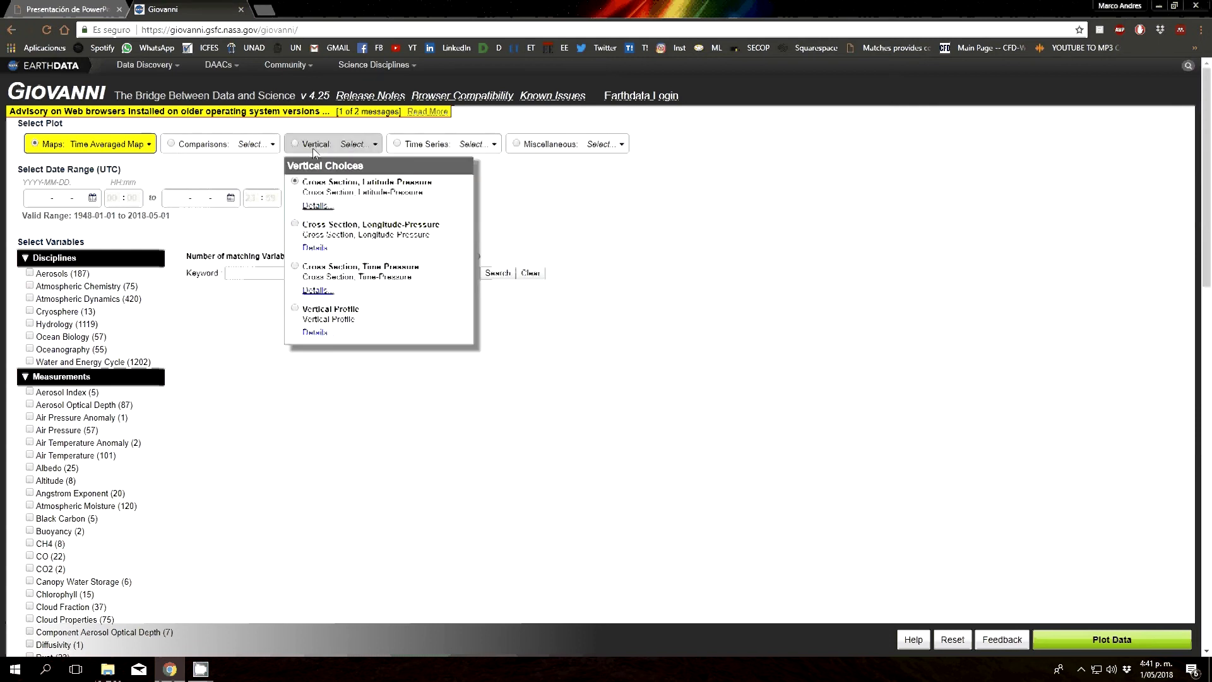
click(442, 145)
click(319, 144)
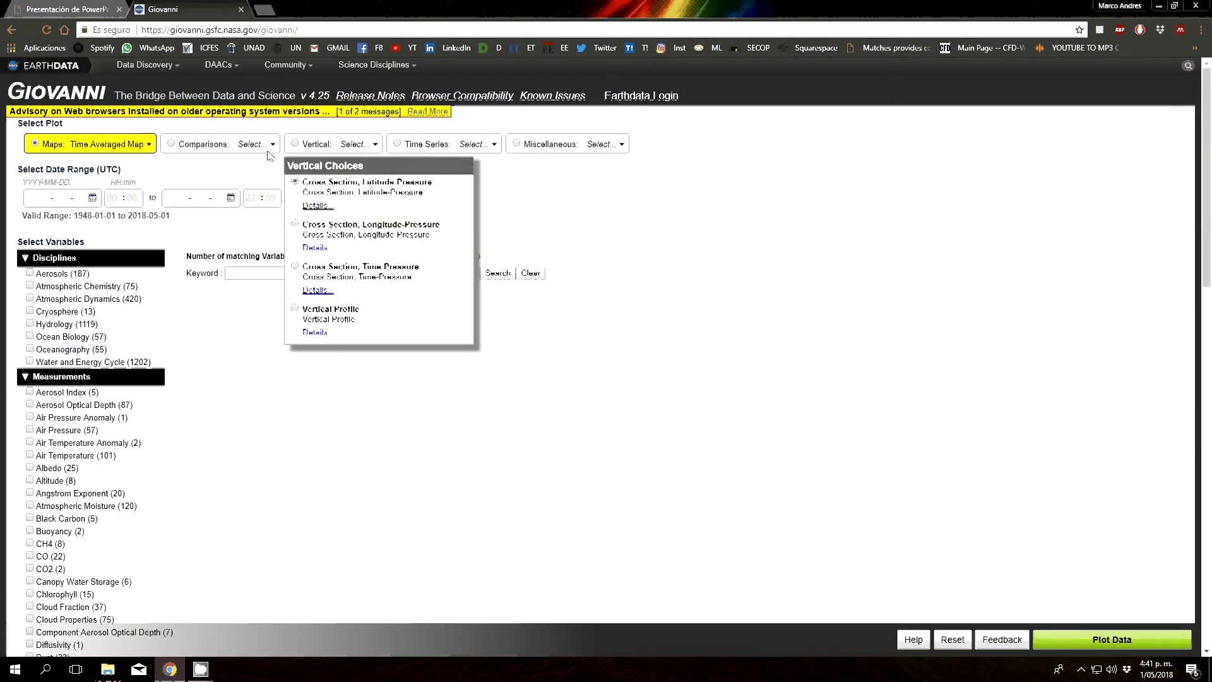
click(51, 143)
click(57, 147)
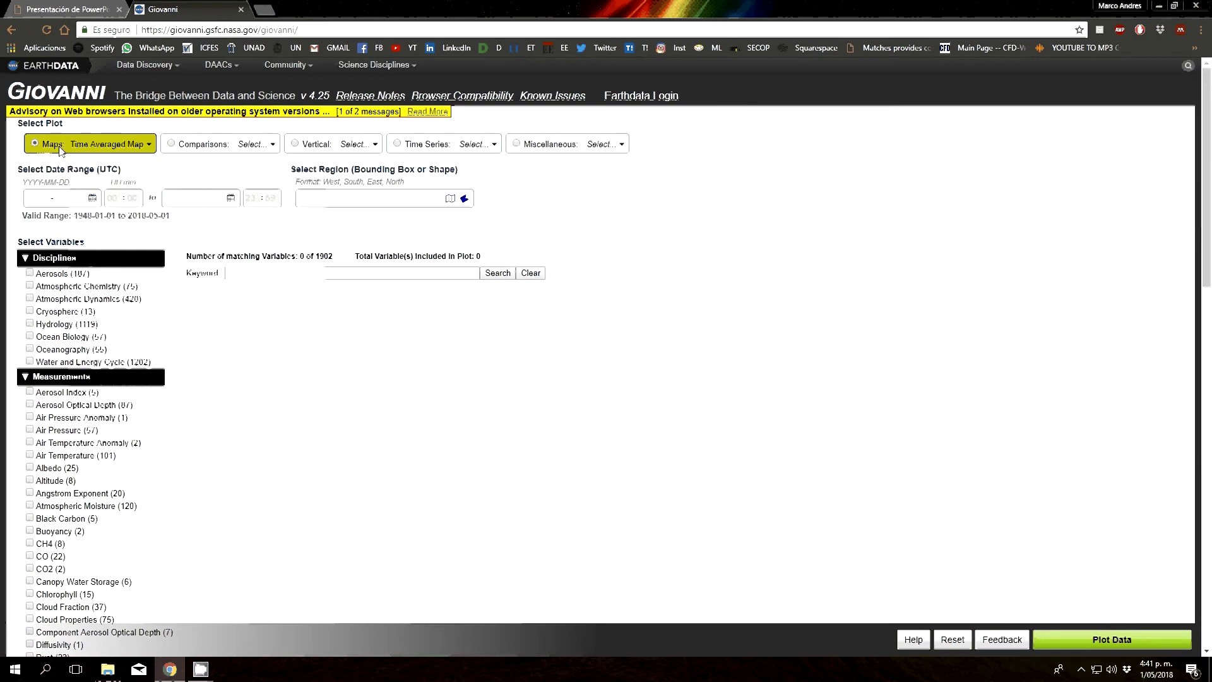
Open the details of the Time Averaged Map option and skim the surrounding user manual sections.
click(144, 146)
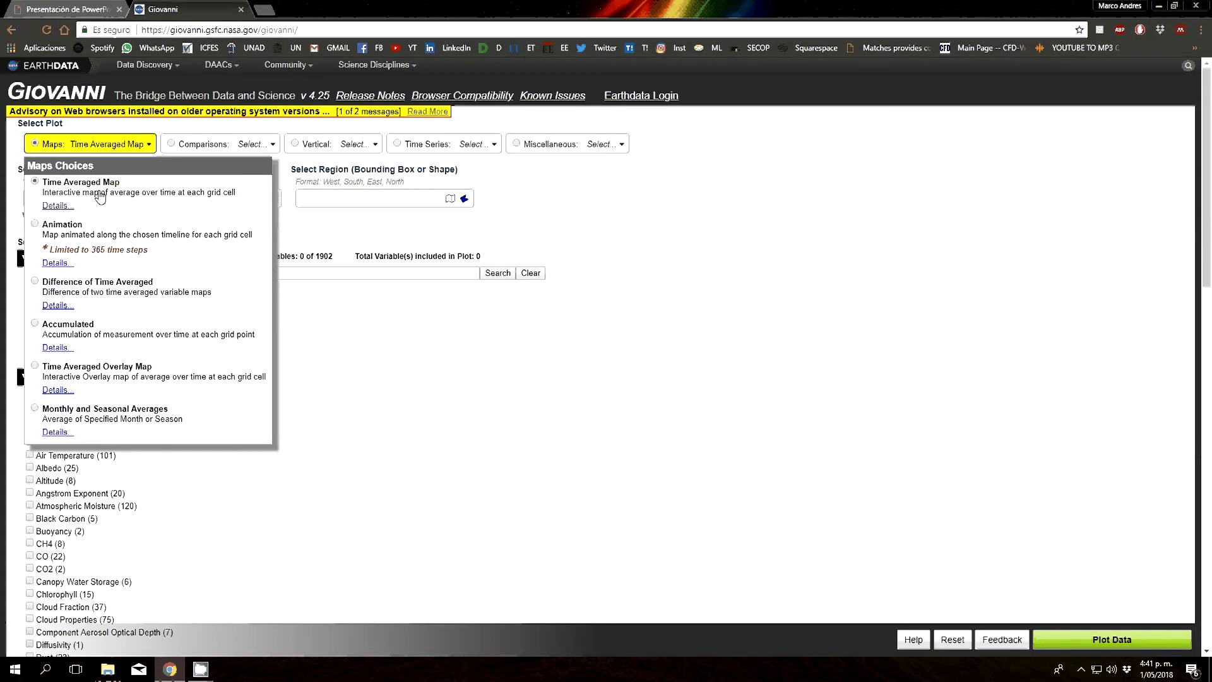
click(55, 206)
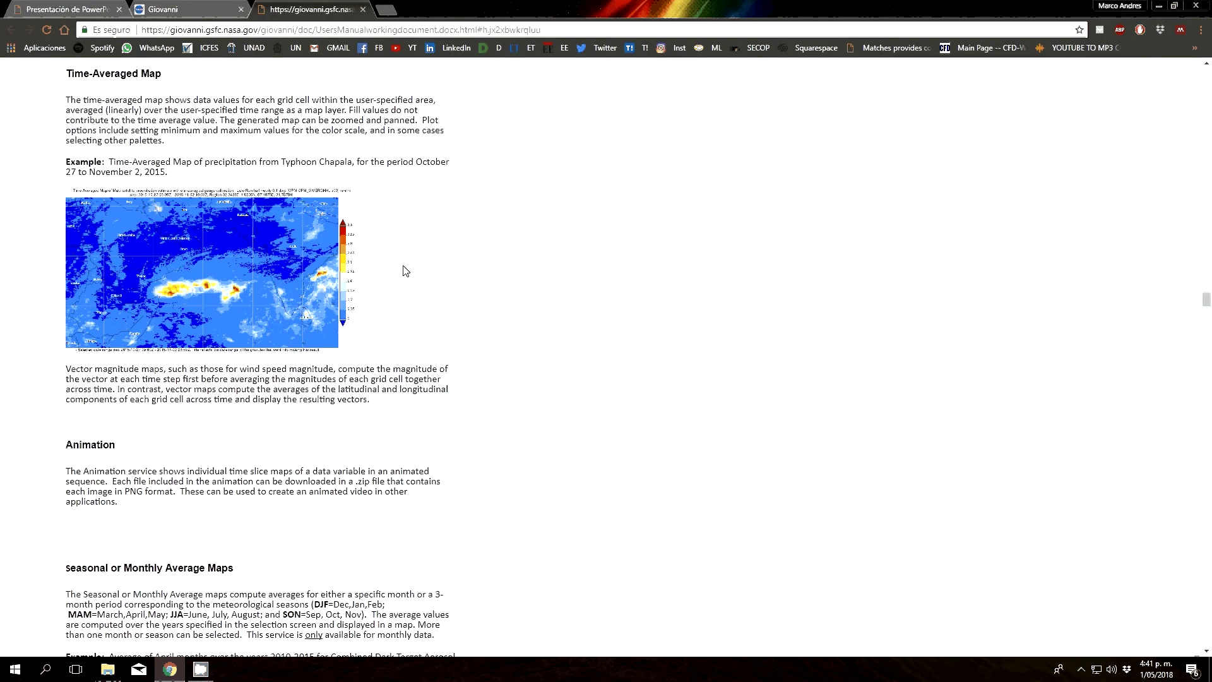
scroll(529, 409, down, 2)
scroll(529, 409, down, 7)
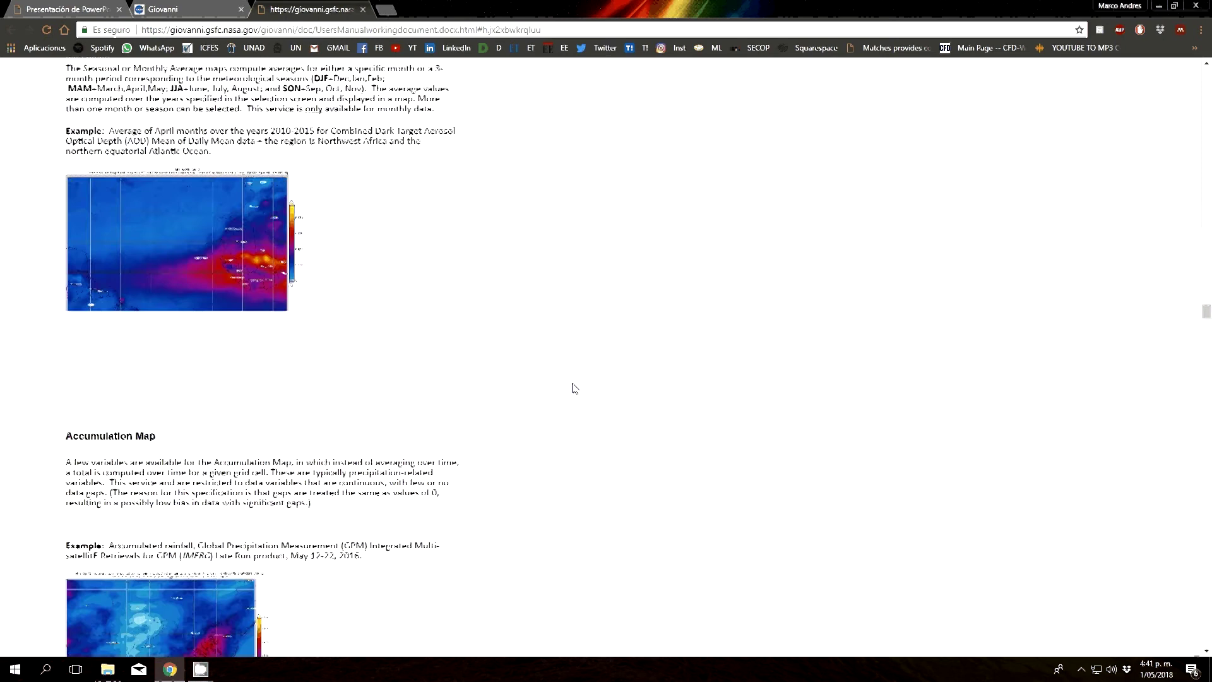
scroll(531, 440, up, 12)
scroll(531, 440, up, 3)
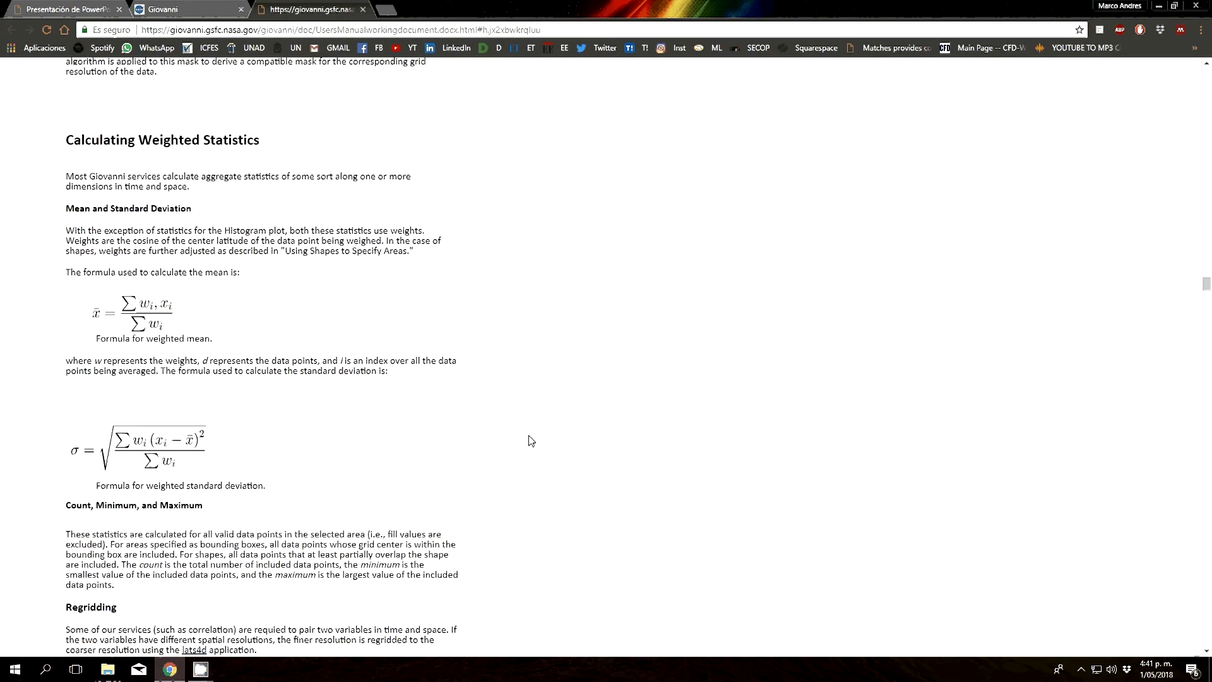
scroll(531, 441, up, 20)
scroll(551, 439, up, 8)
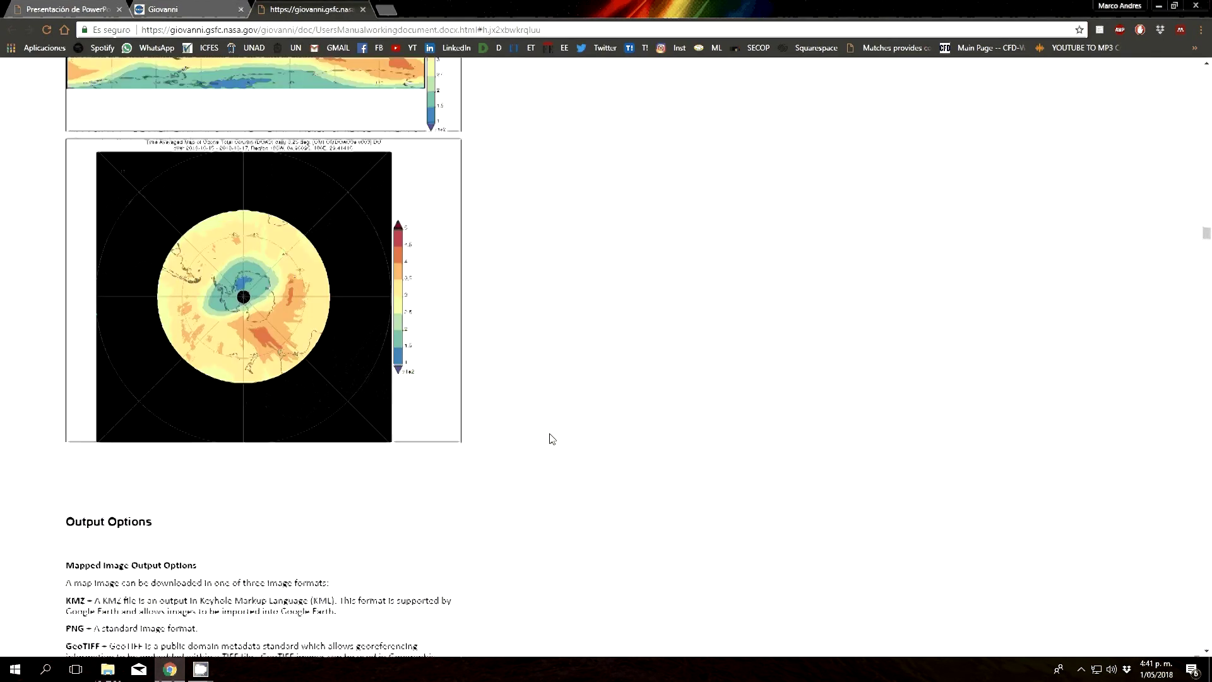
scroll(553, 438, up, 10)
scroll(556, 436, down, 8)
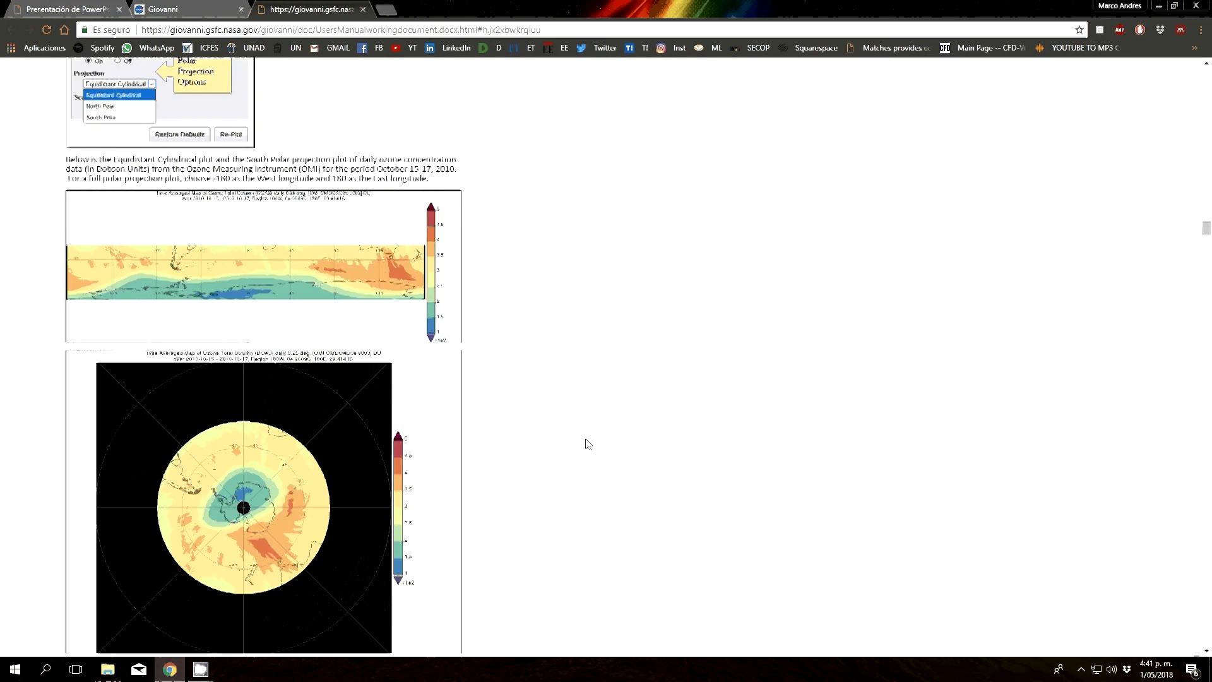
Go to Visualization Type Selection from the manual's table of contents and read through the date, region and variable selection guidance.
key(Home)
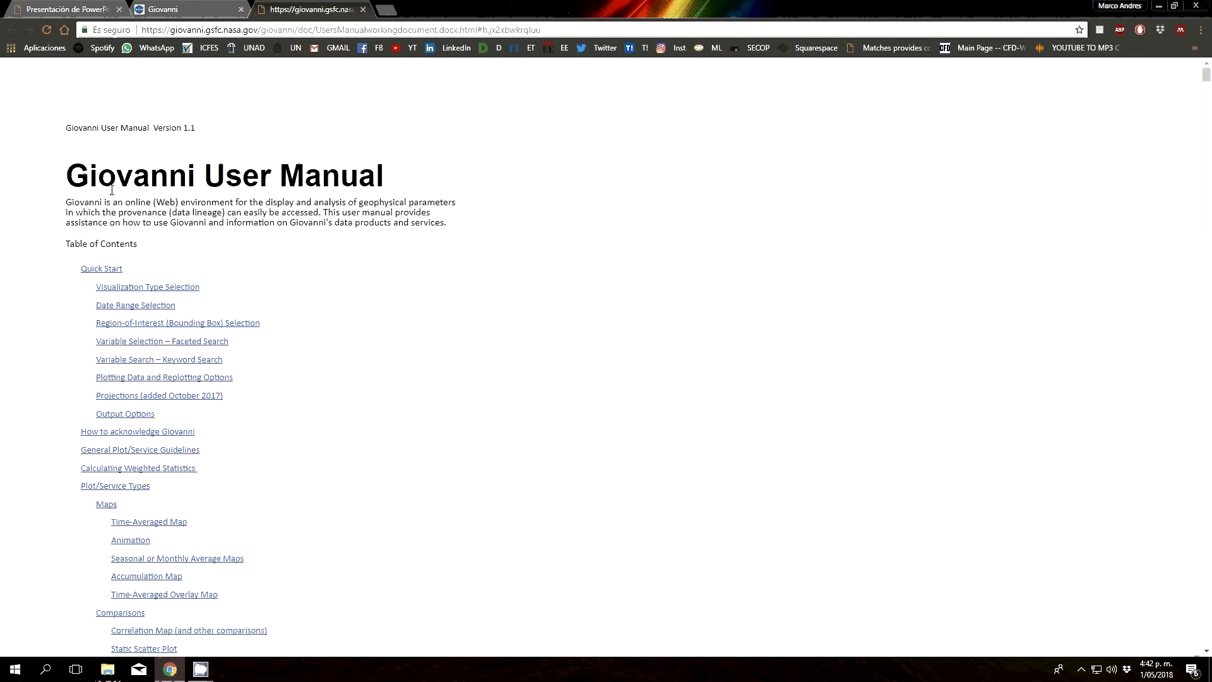
scroll(193, 177, down, 2)
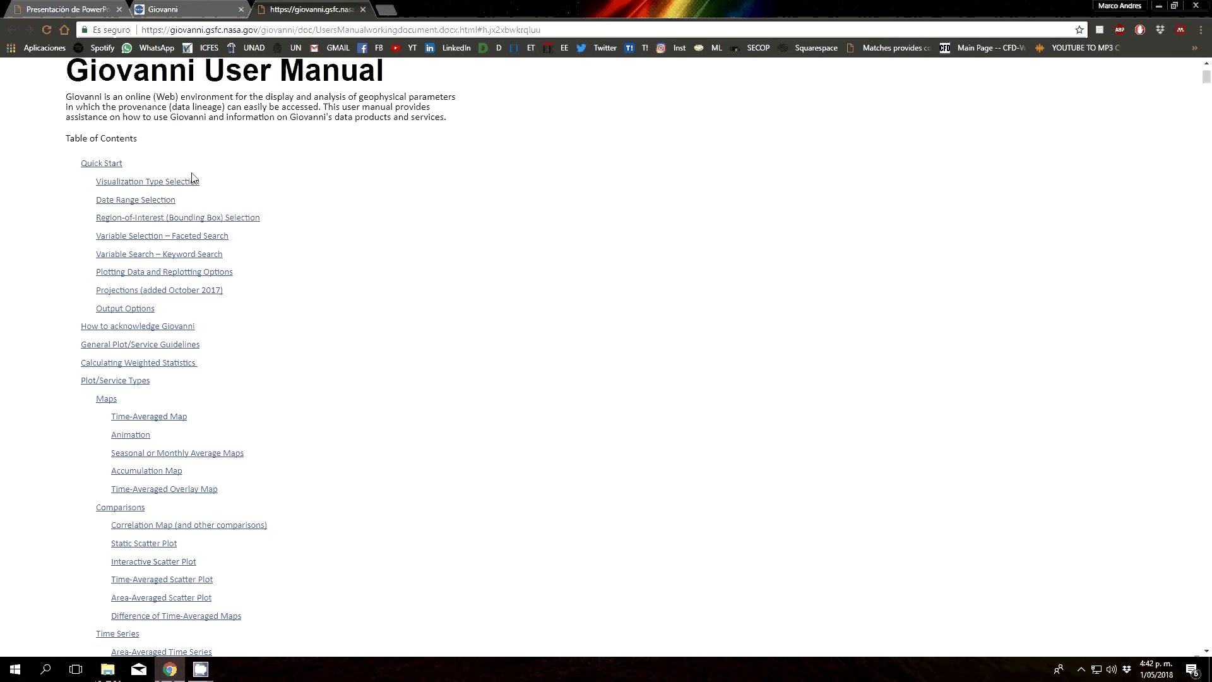
click(170, 181)
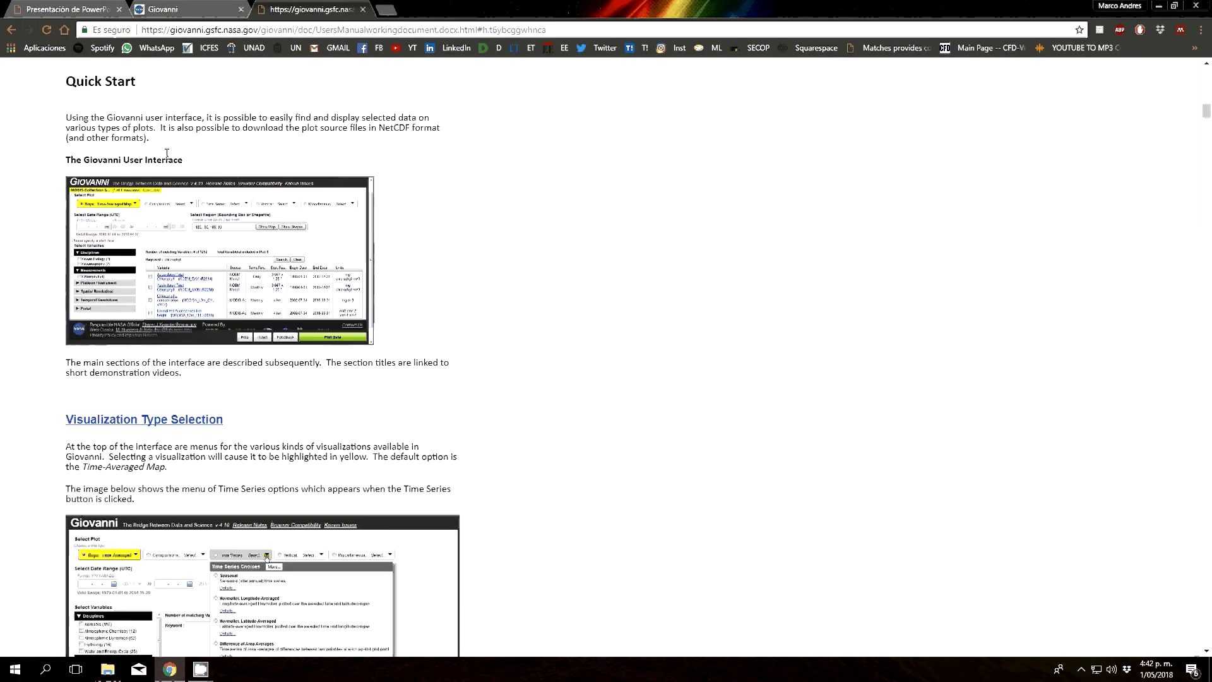
scroll(166, 153, down, 5)
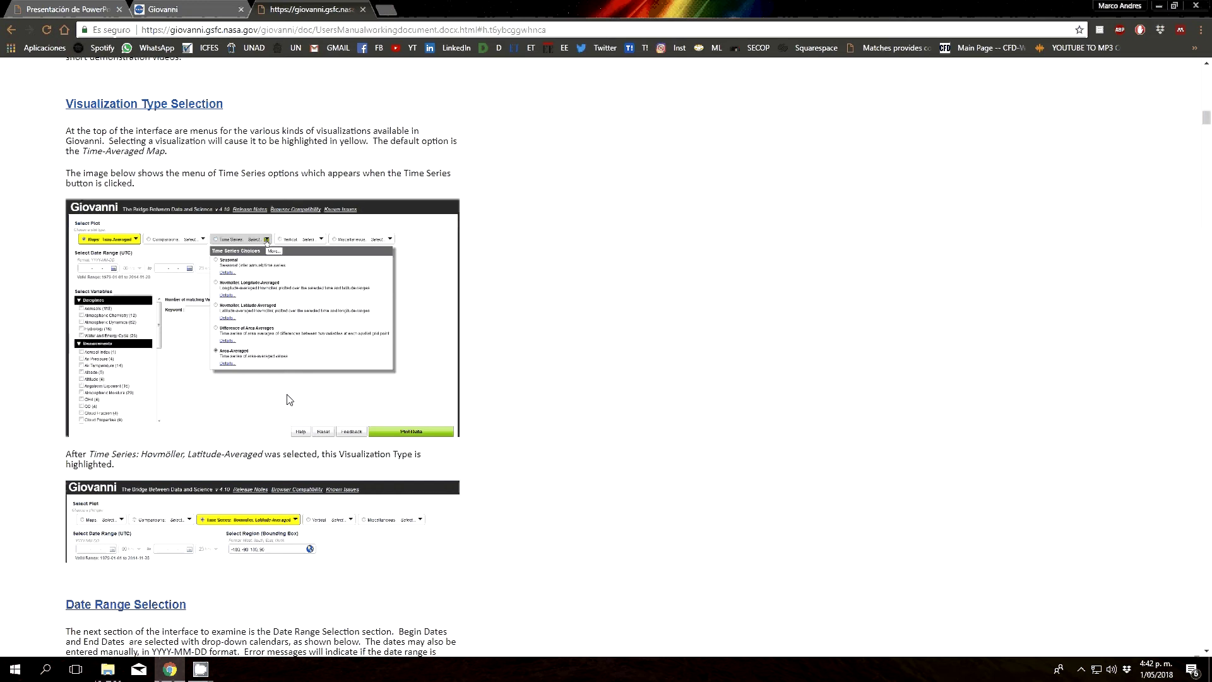
scroll(284, 412, down, 5)
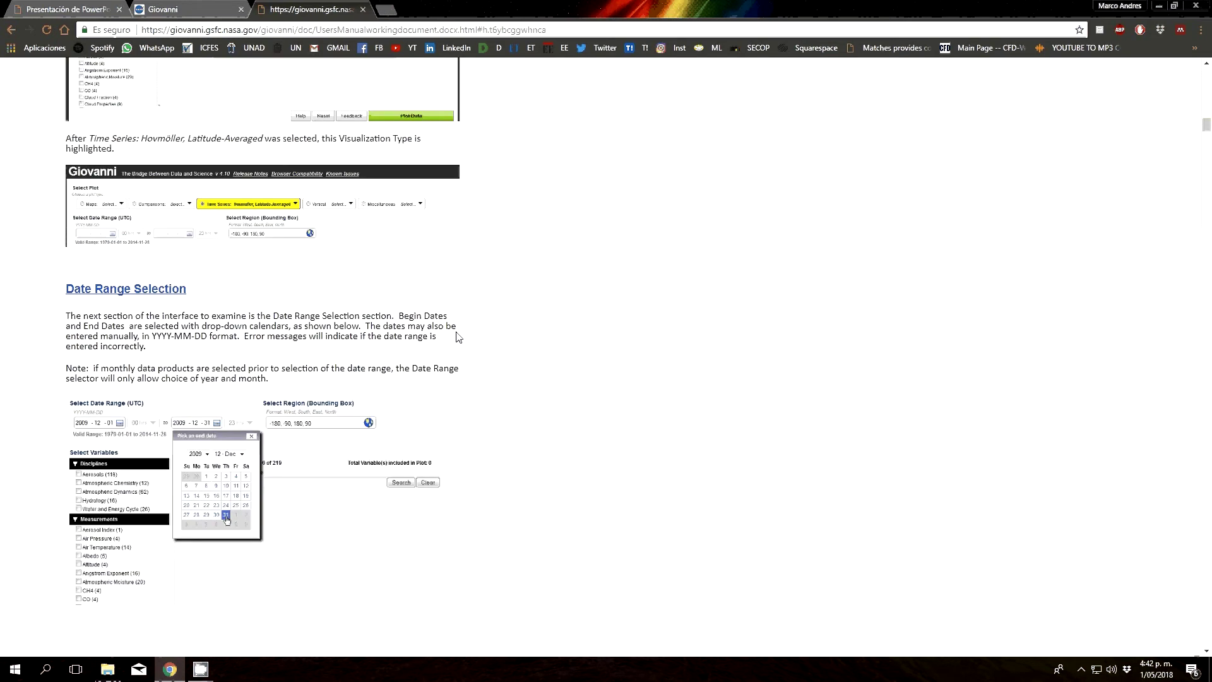
scroll(529, 404, down, 5)
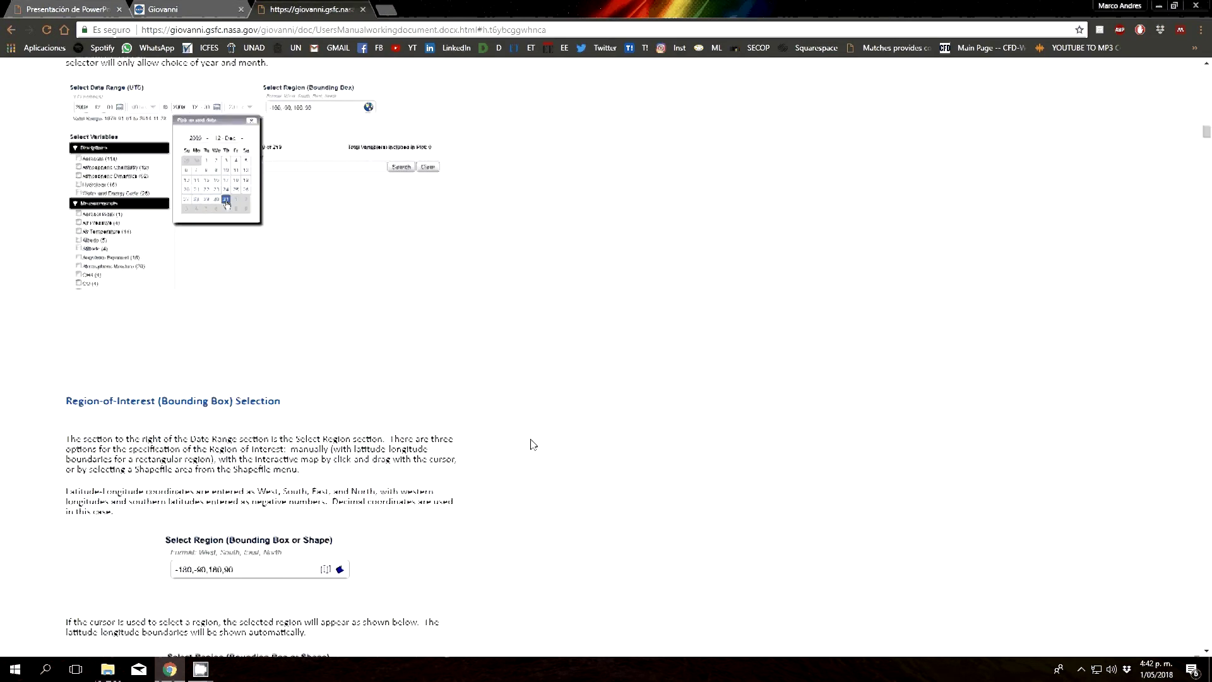
scroll(537, 442, down, 3)
scroll(547, 436, down, 1)
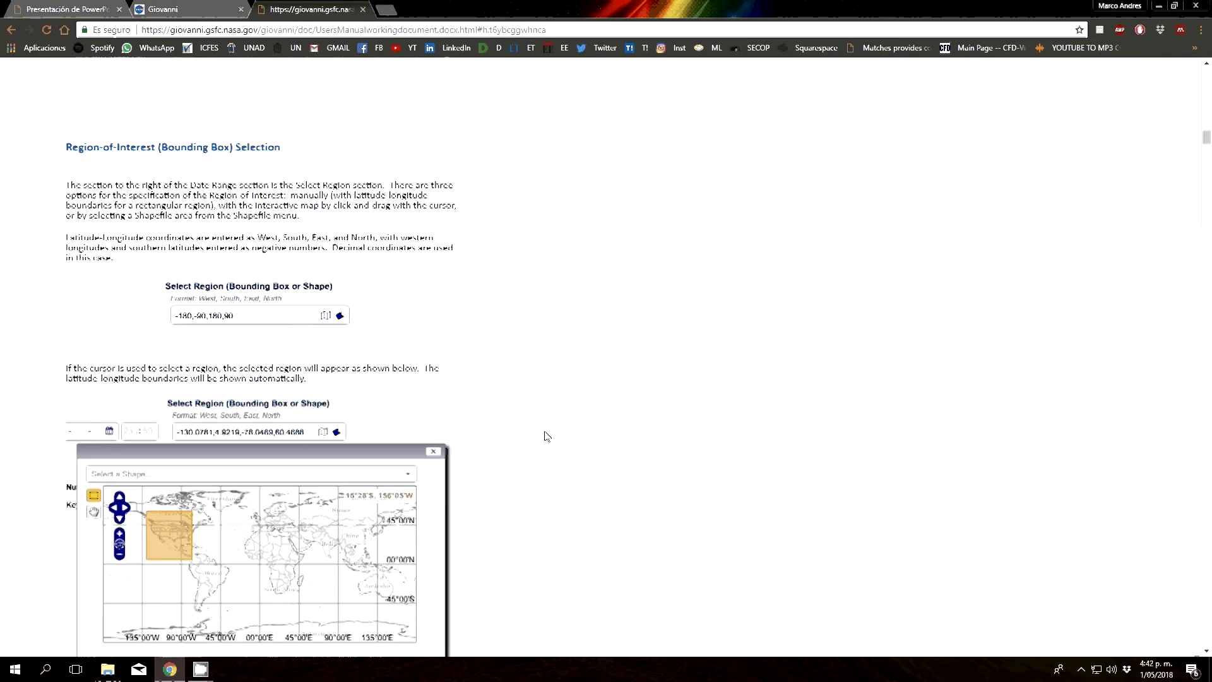
scroll(547, 436, down, 7)
scroll(547, 442, down, 9)
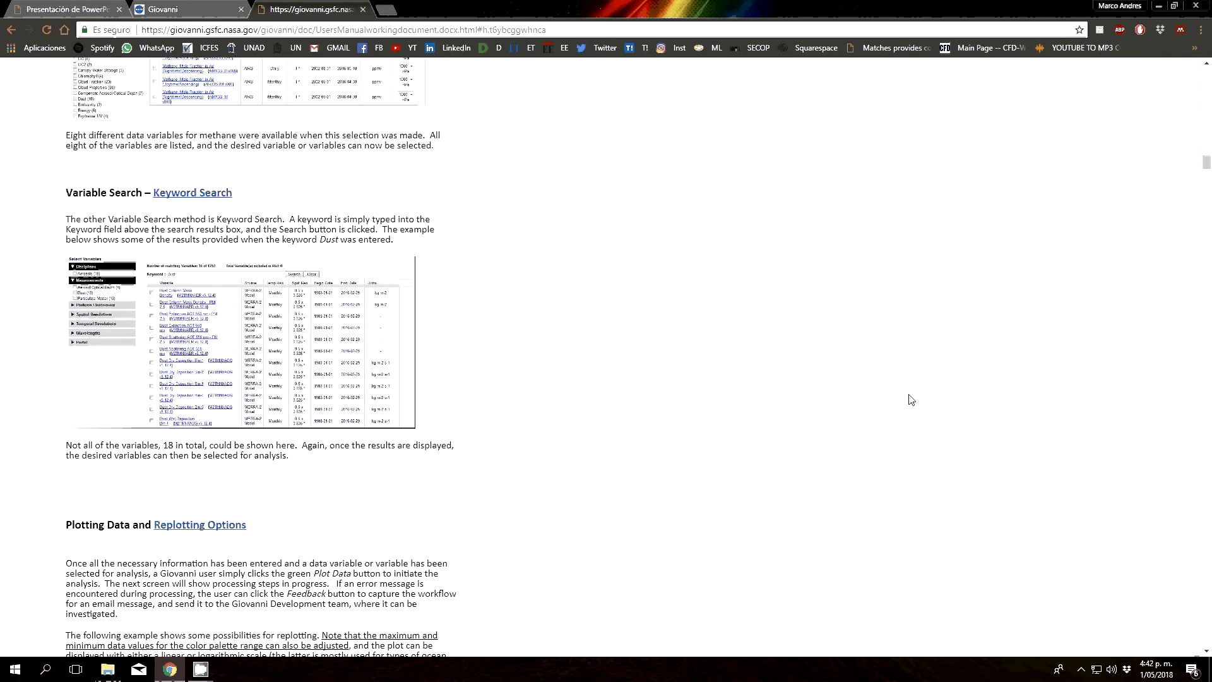
Review the user manual's full table of contents, from Quick Start through Release Notes and Known Issues.
key(Home)
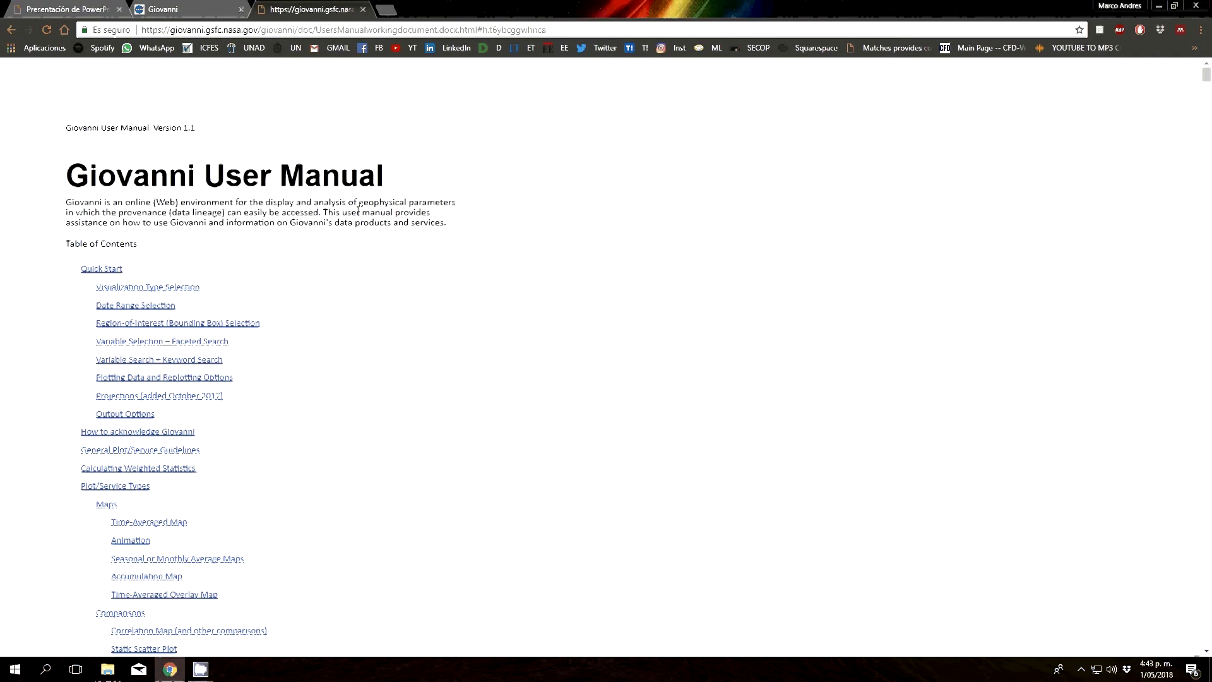
scroll(874, 322, down, 8)
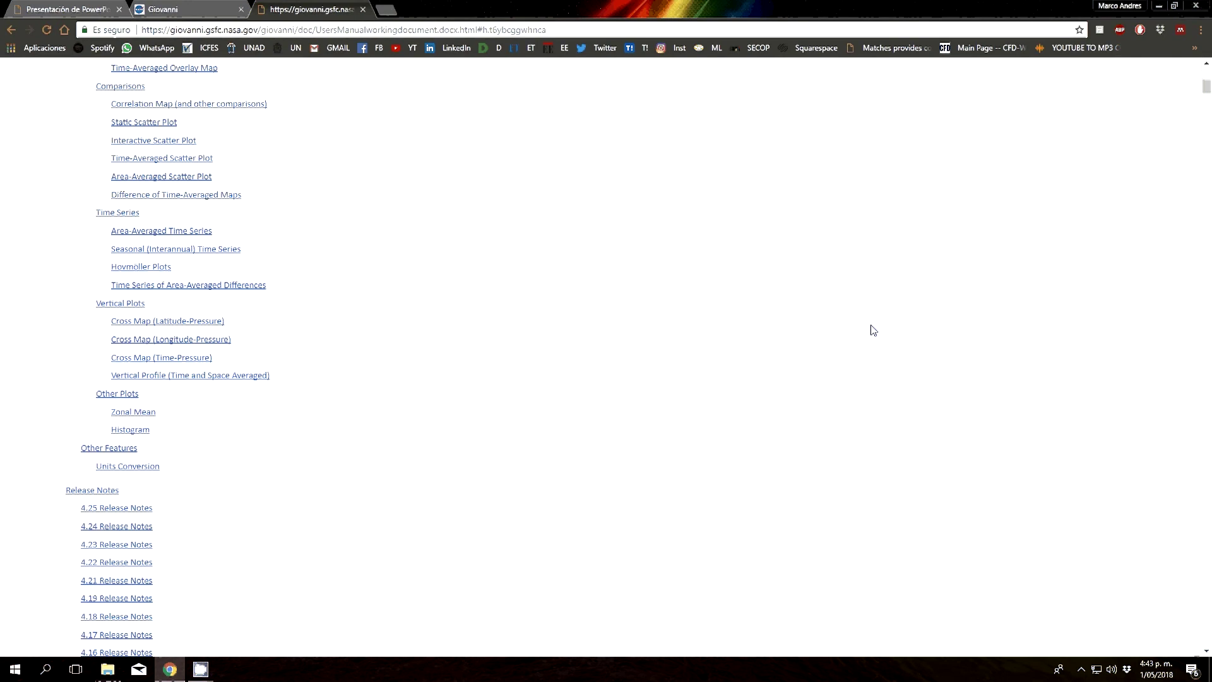
scroll(871, 325, down, 3)
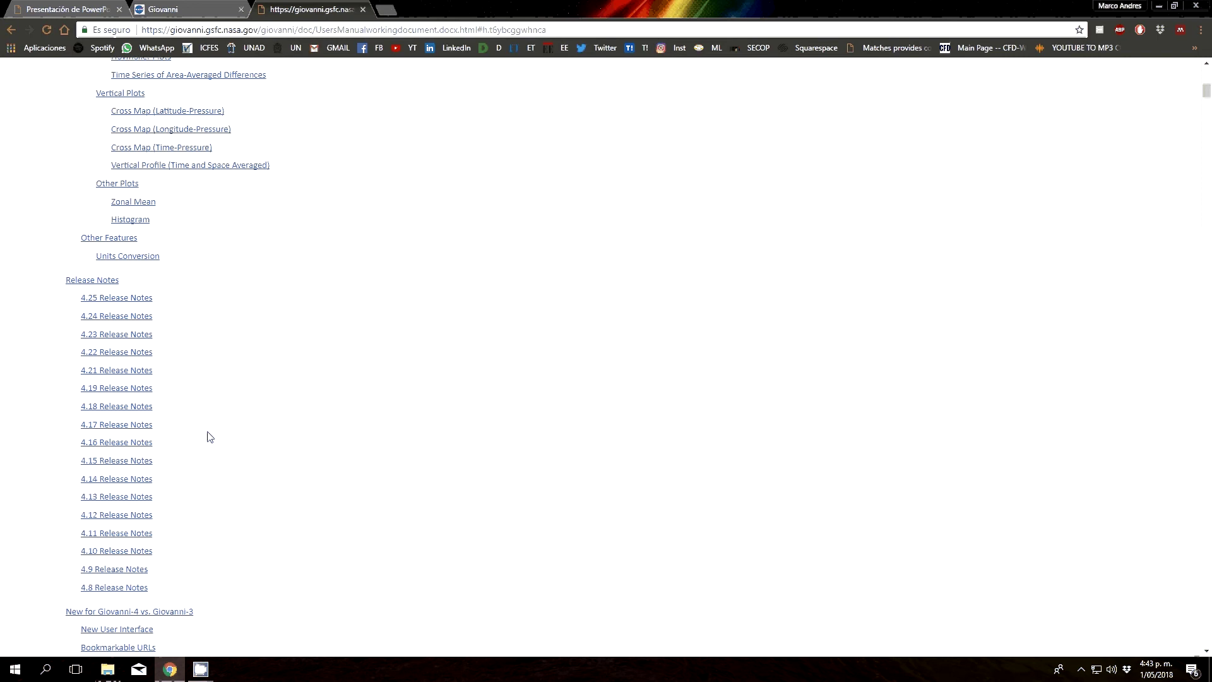
scroll(548, 592, down, 7)
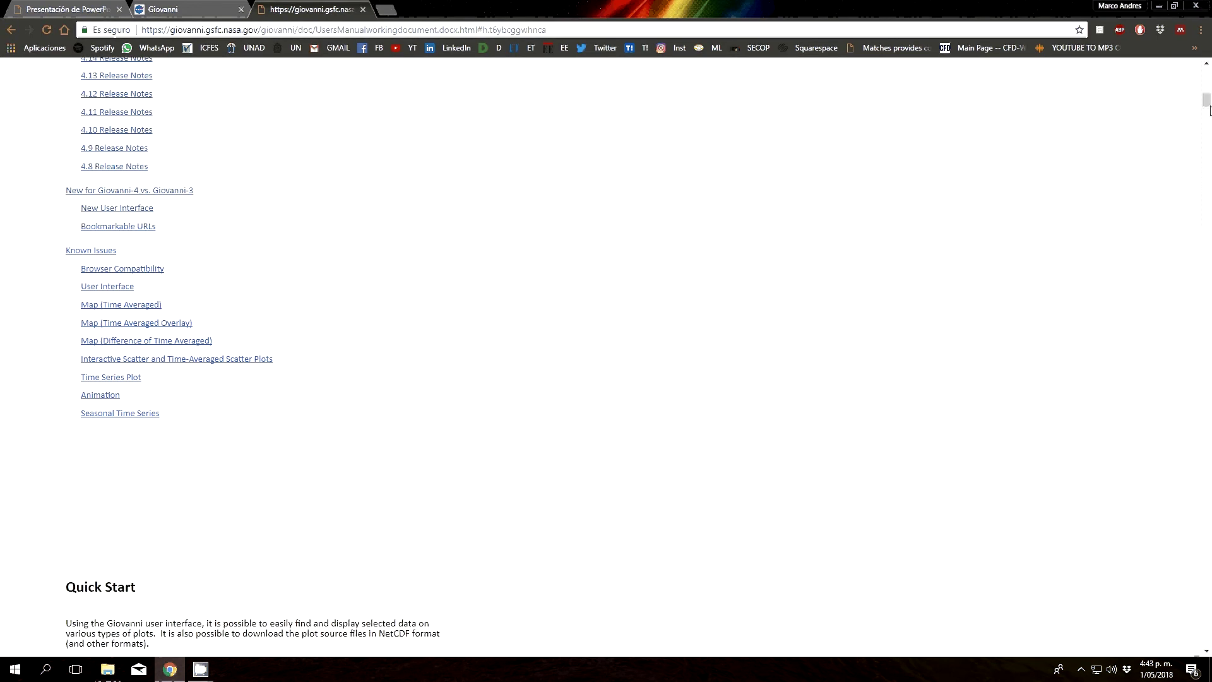
drag(1207, 99, 1207, 63)
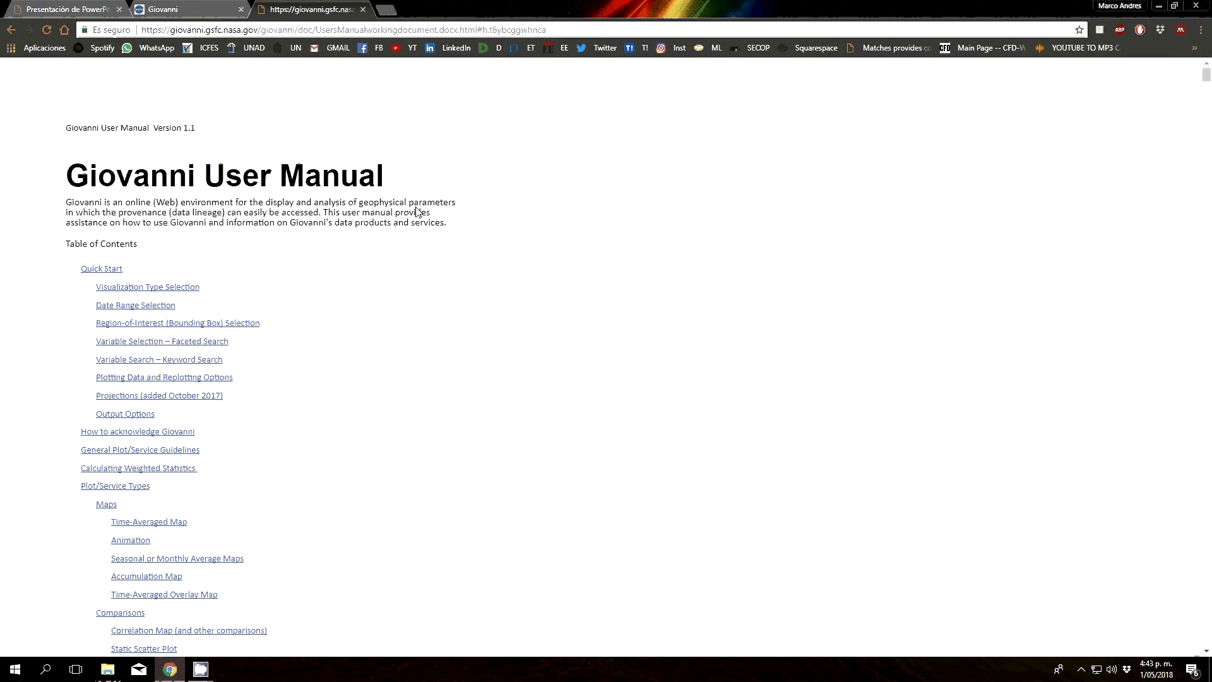
Return to the Giovanni page and examine the Maps, Vertical and Comparisons plot choices.
click(186, 9)
click(768, 238)
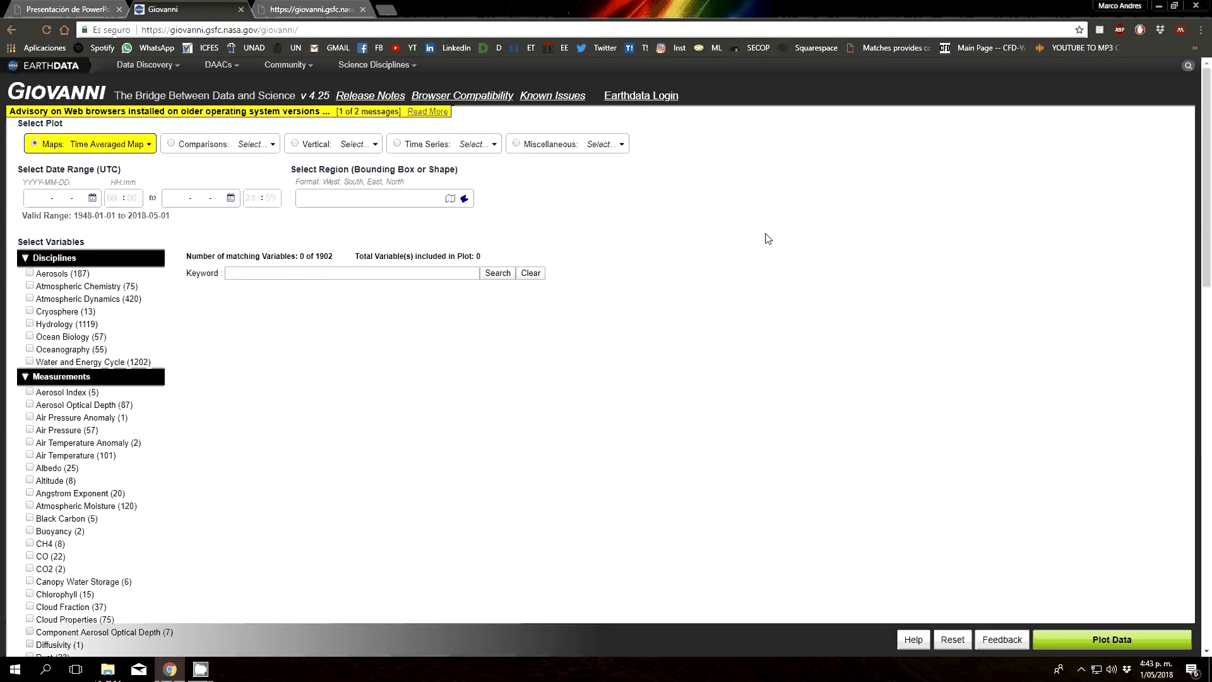
click(149, 144)
click(345, 146)
click(252, 144)
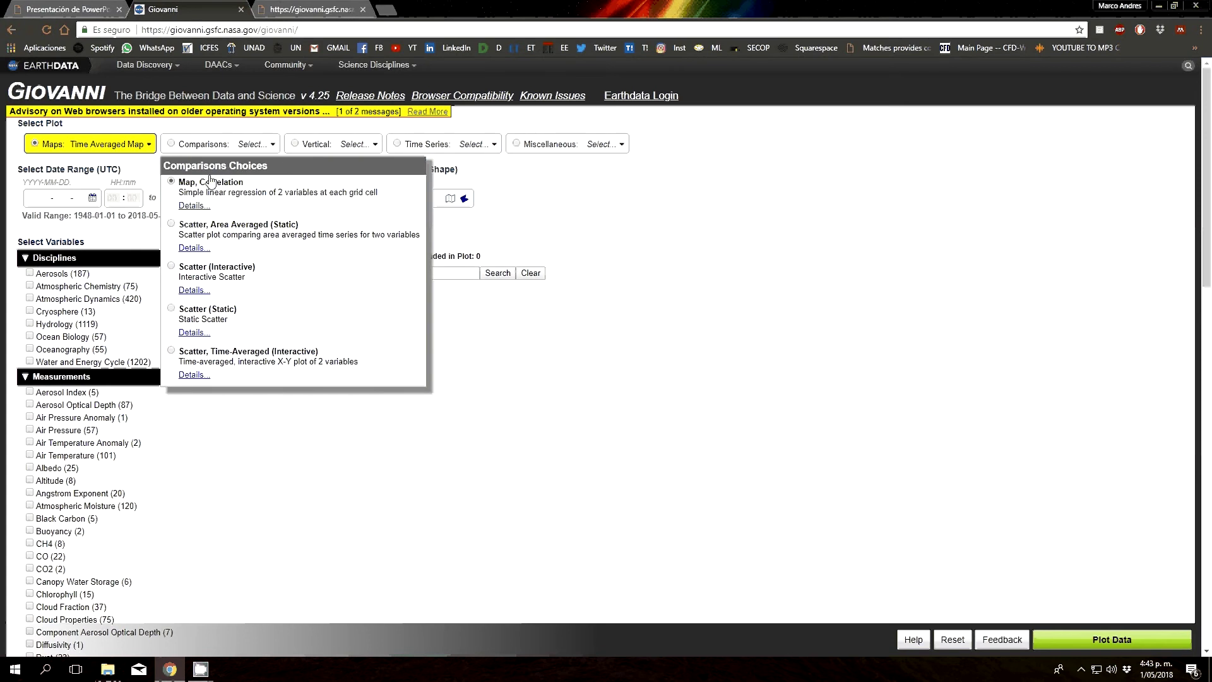
Select the Area-Averaged time series as the plot type.
click(434, 141)
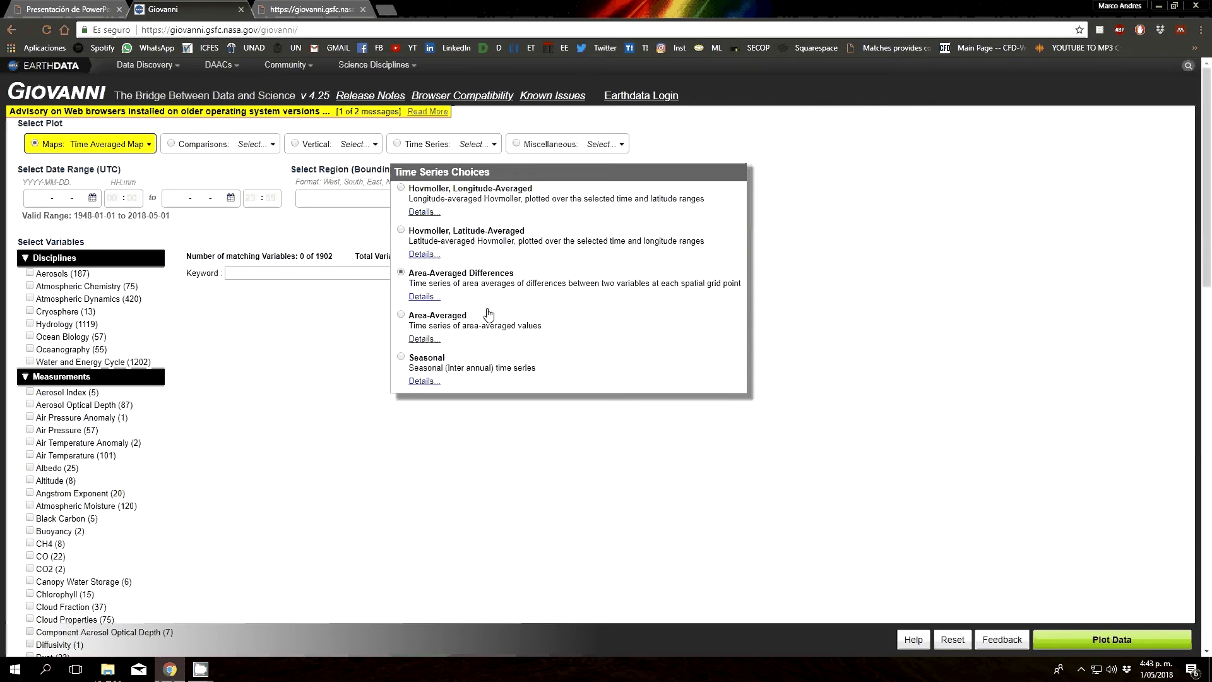
click(416, 328)
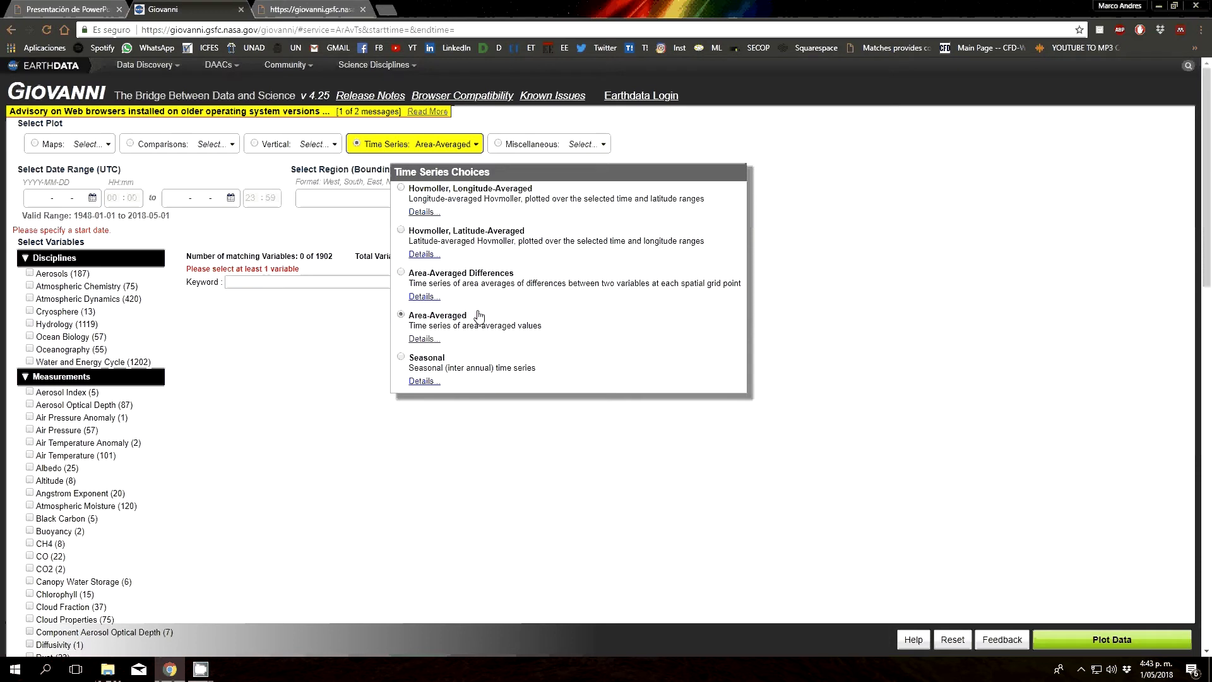
click(480, 316)
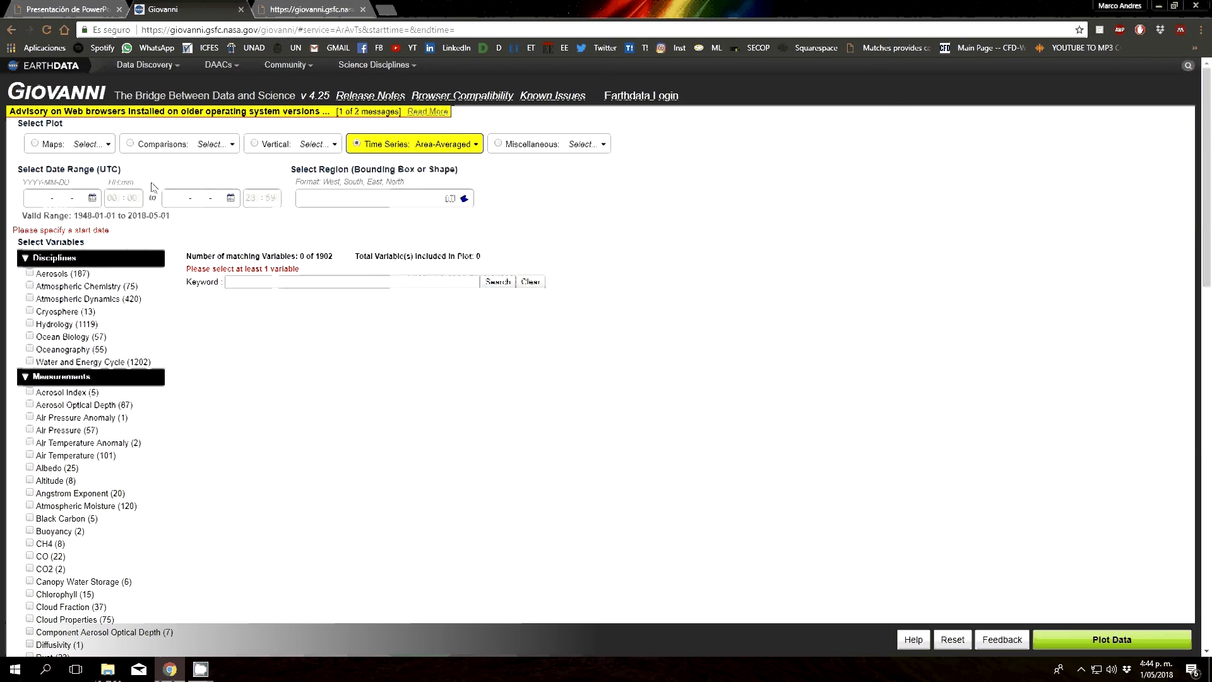
Compare the Maps choices with the Time Series choices while keeping the current plot selection.
click(88, 144)
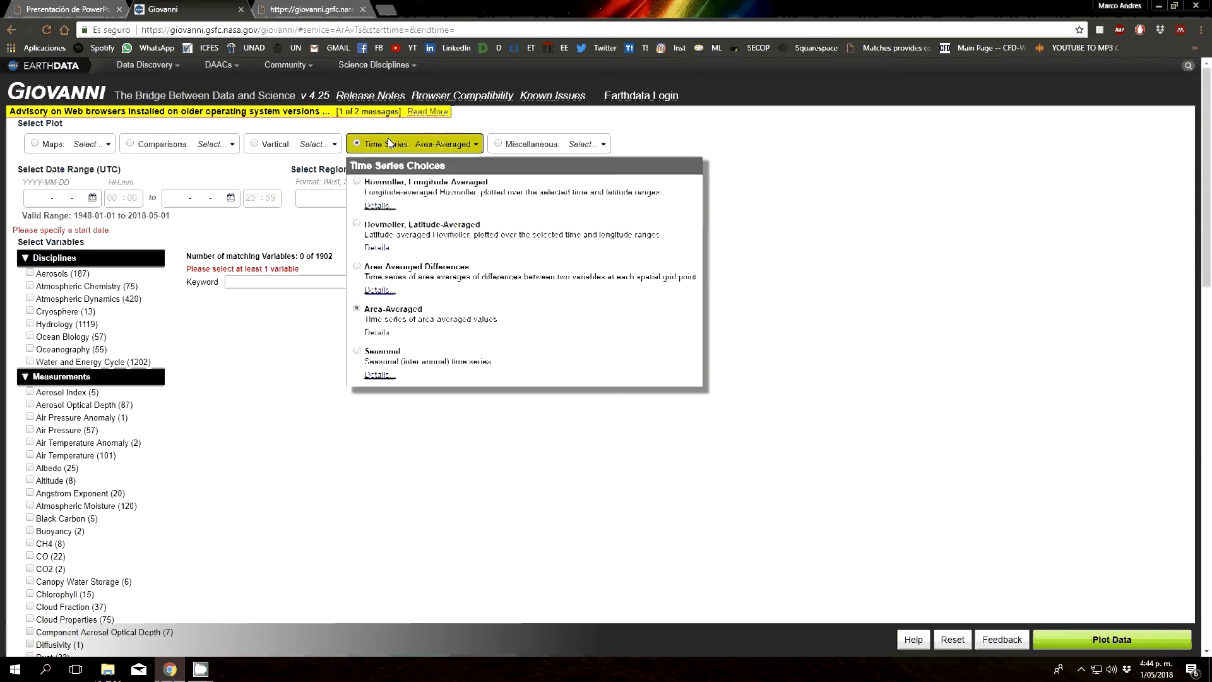
mouse_move(102, 151)
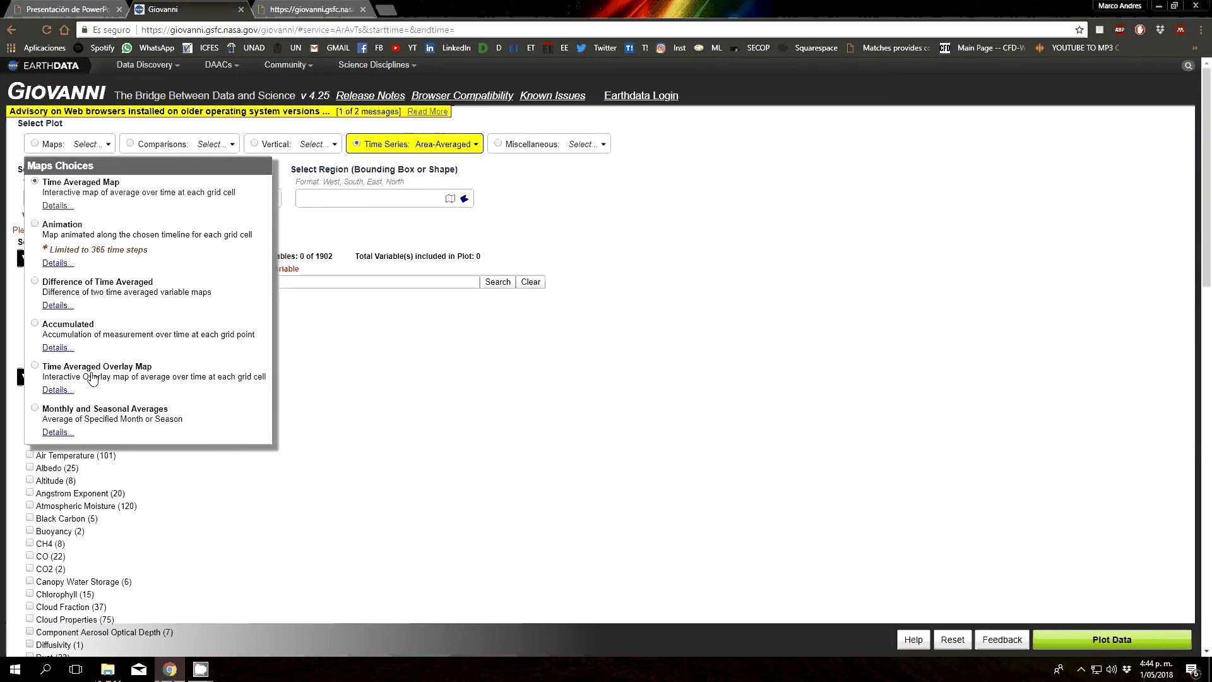
mouse_move(397, 147)
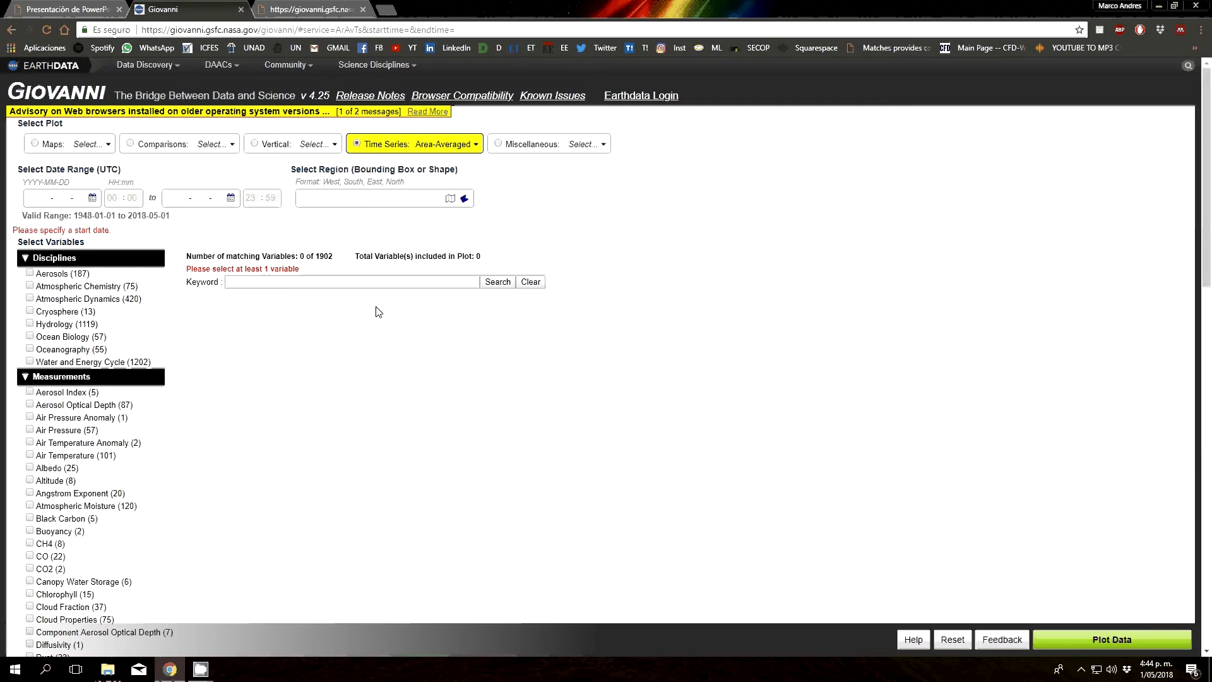
Expand the Platform / Instrument filter and look over the available measurements and platforms.
scroll(277, 376, down, 3)
scroll(280, 380, down, 10)
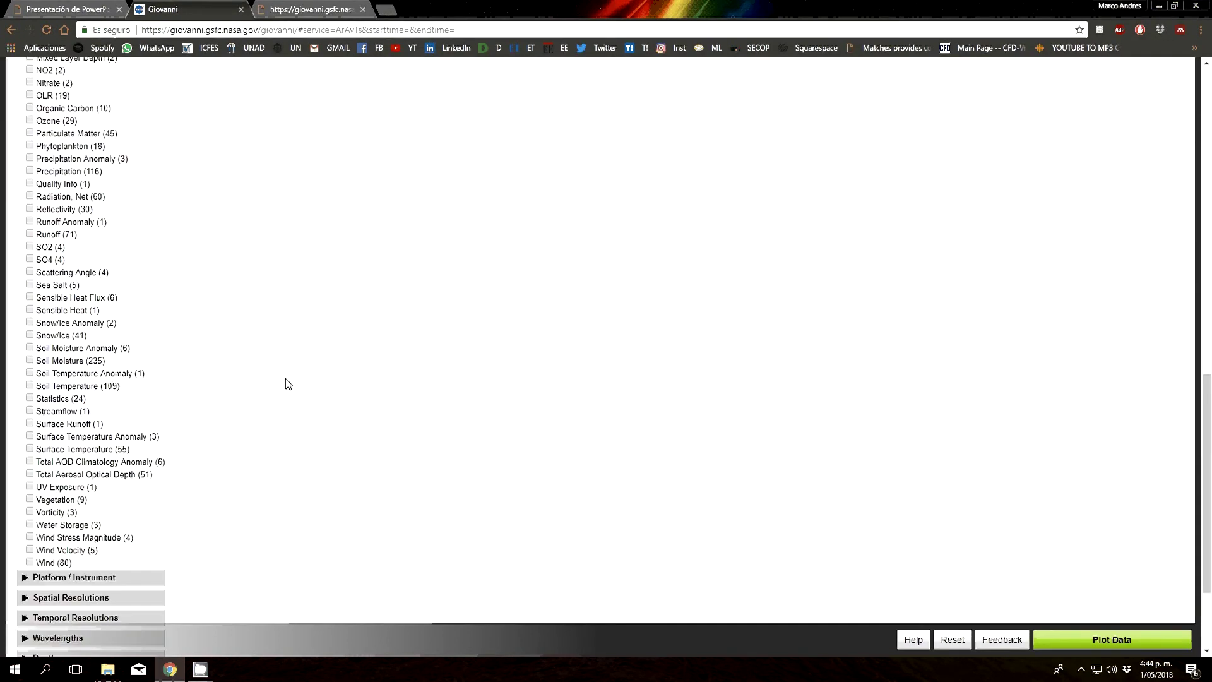
scroll(288, 384, down, 2)
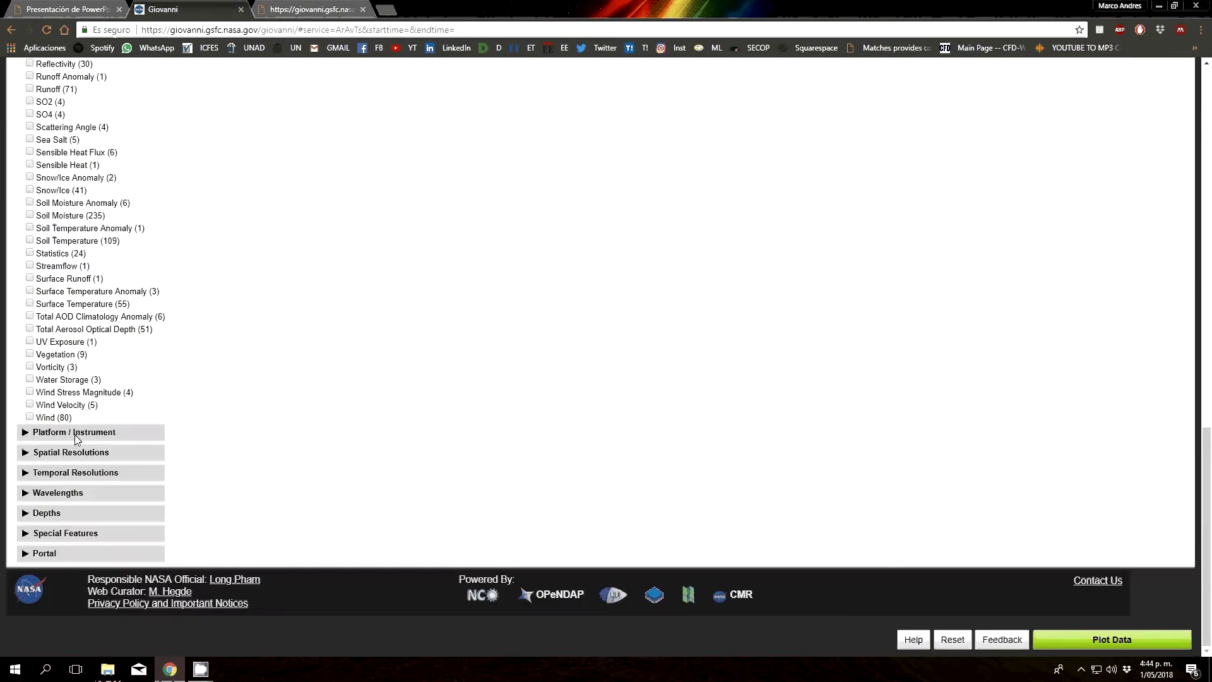
click(26, 434)
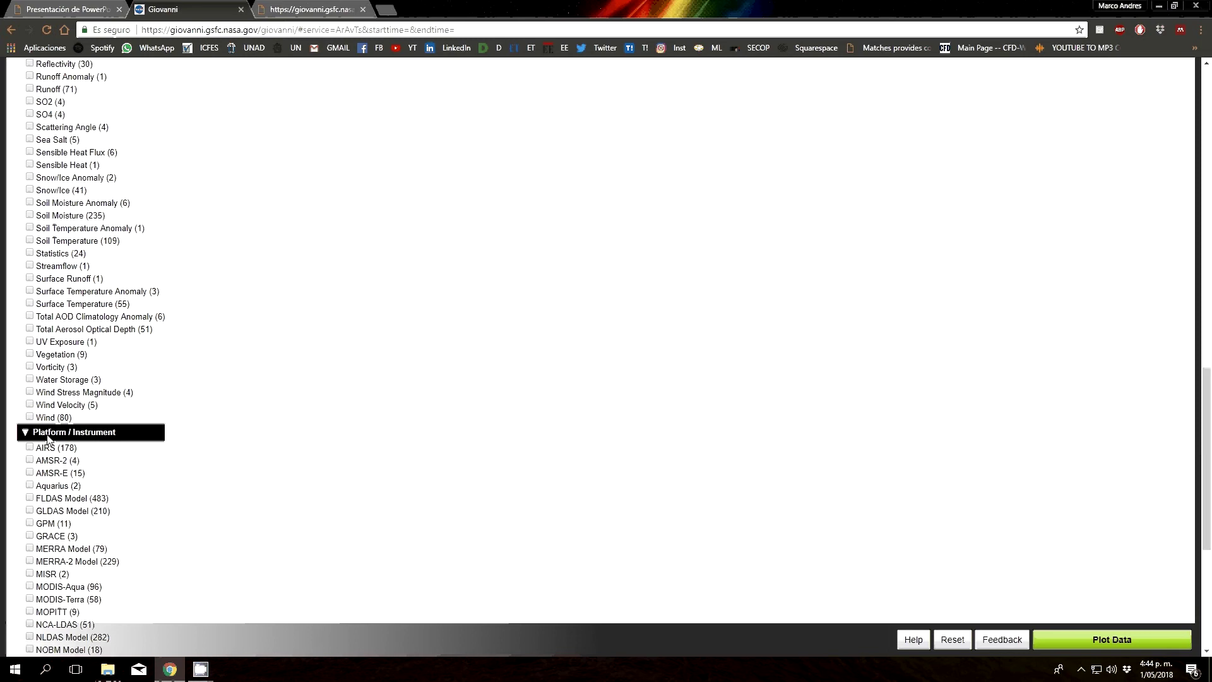
scroll(98, 440, up, 5)
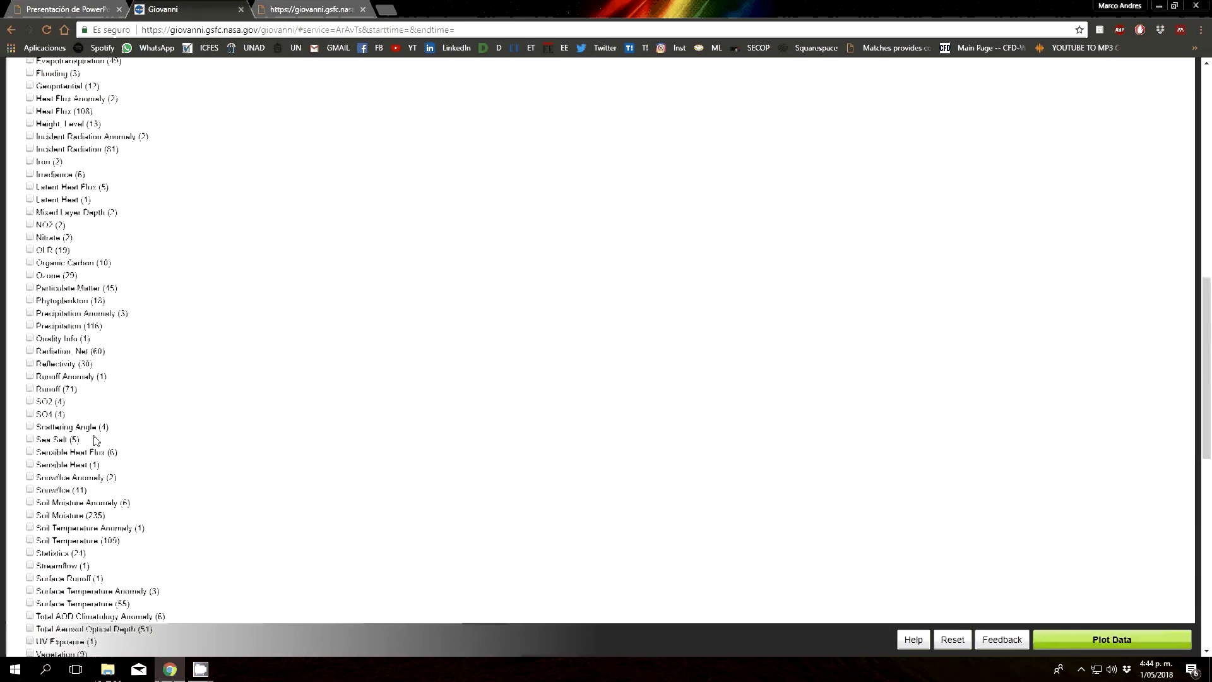
scroll(95, 437, up, 10)
scroll(110, 451, down, 20)
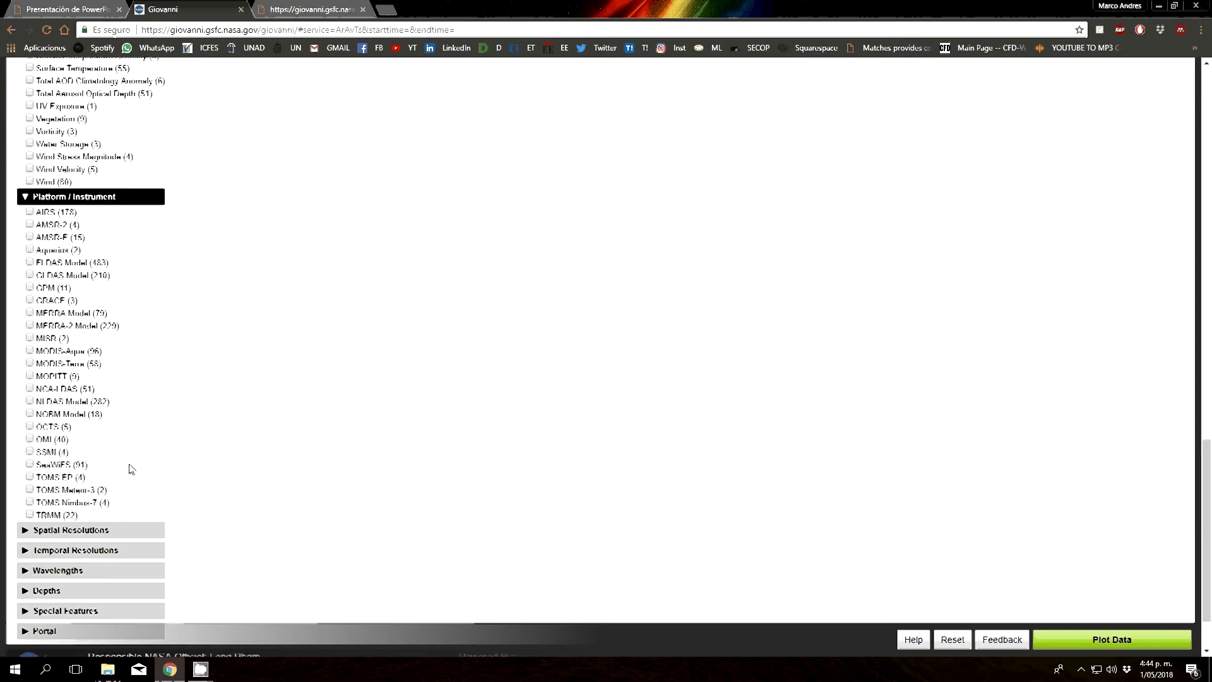
scroll(120, 474, up, 4)
scroll(108, 481, up, 15)
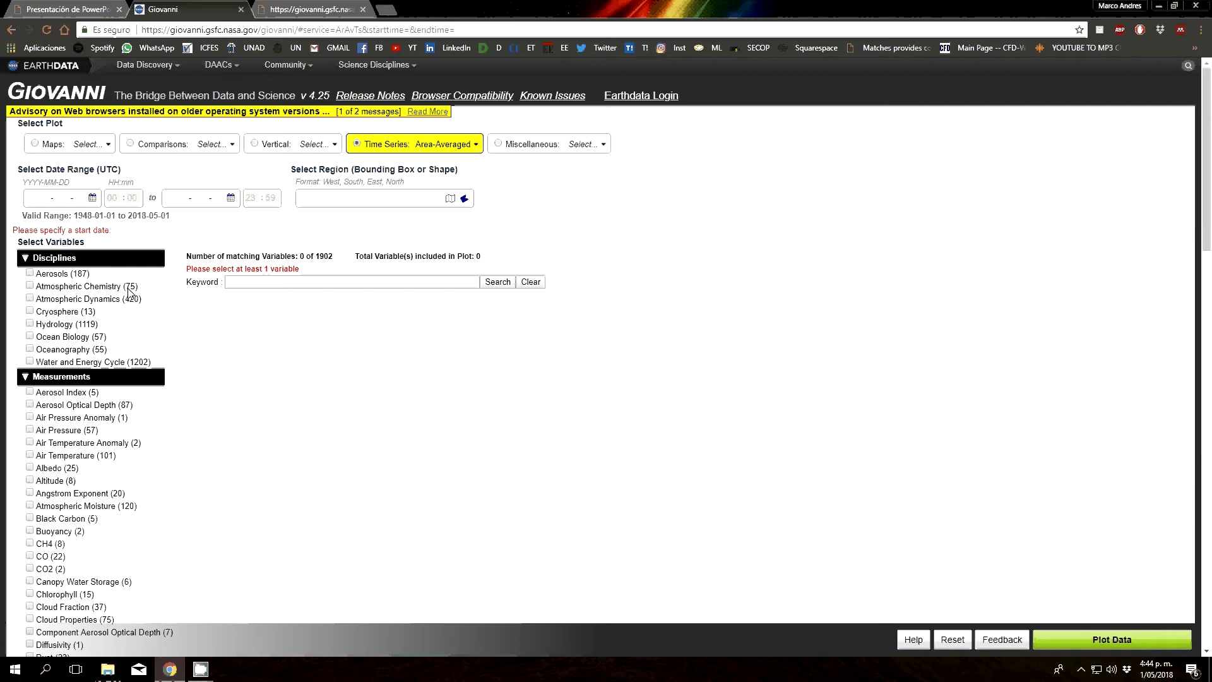
Collapse the Disciplines and Measurements filters, leaving the Platform / Instrument filter expanded.
click(30, 259)
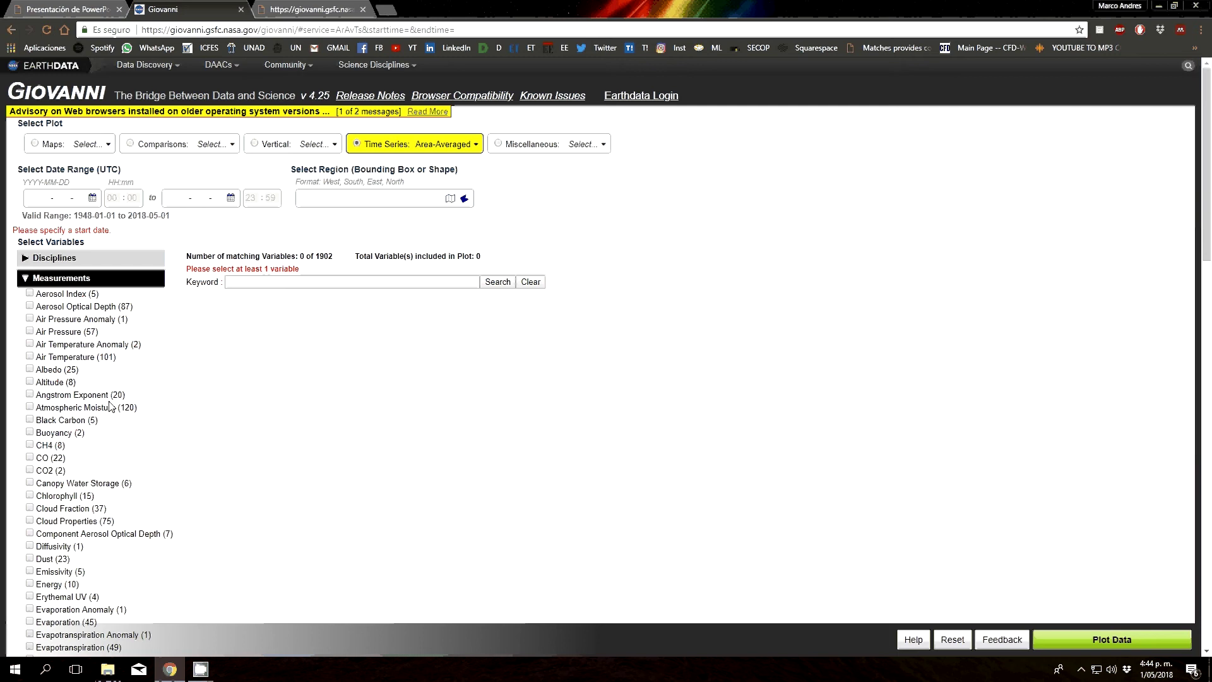
scroll(109, 406, down, 5)
scroll(101, 449, down, 10)
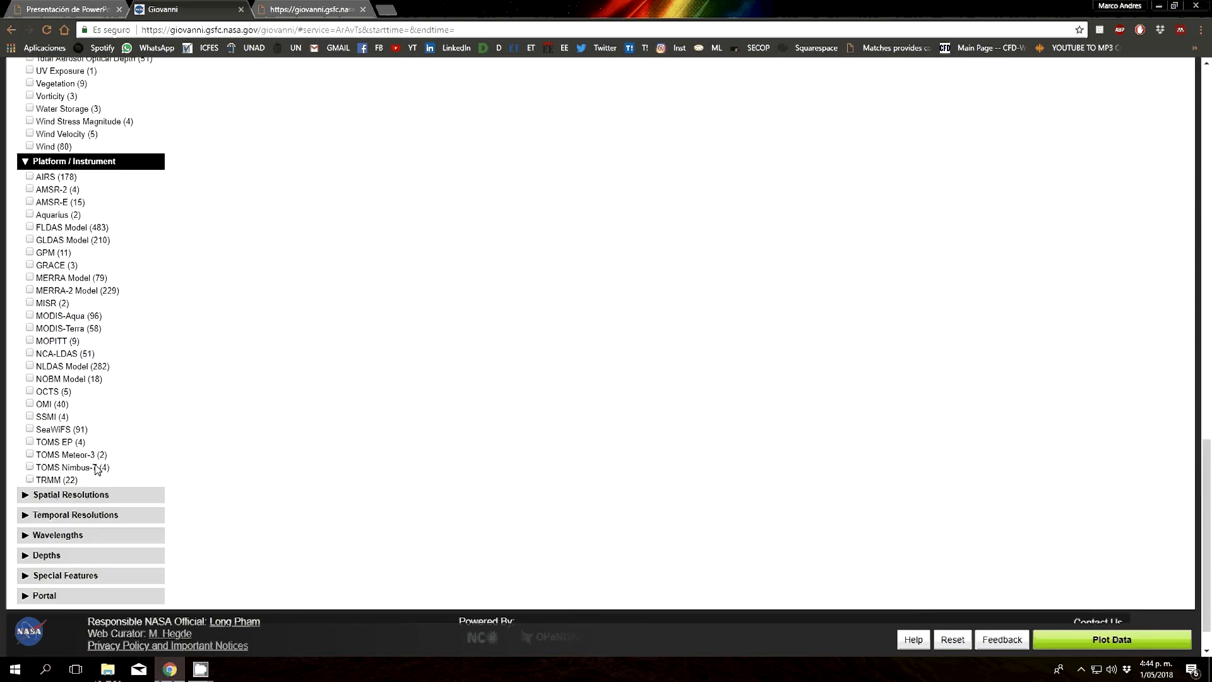
scroll(96, 468, up, 8)
scroll(87, 463, up, 7)
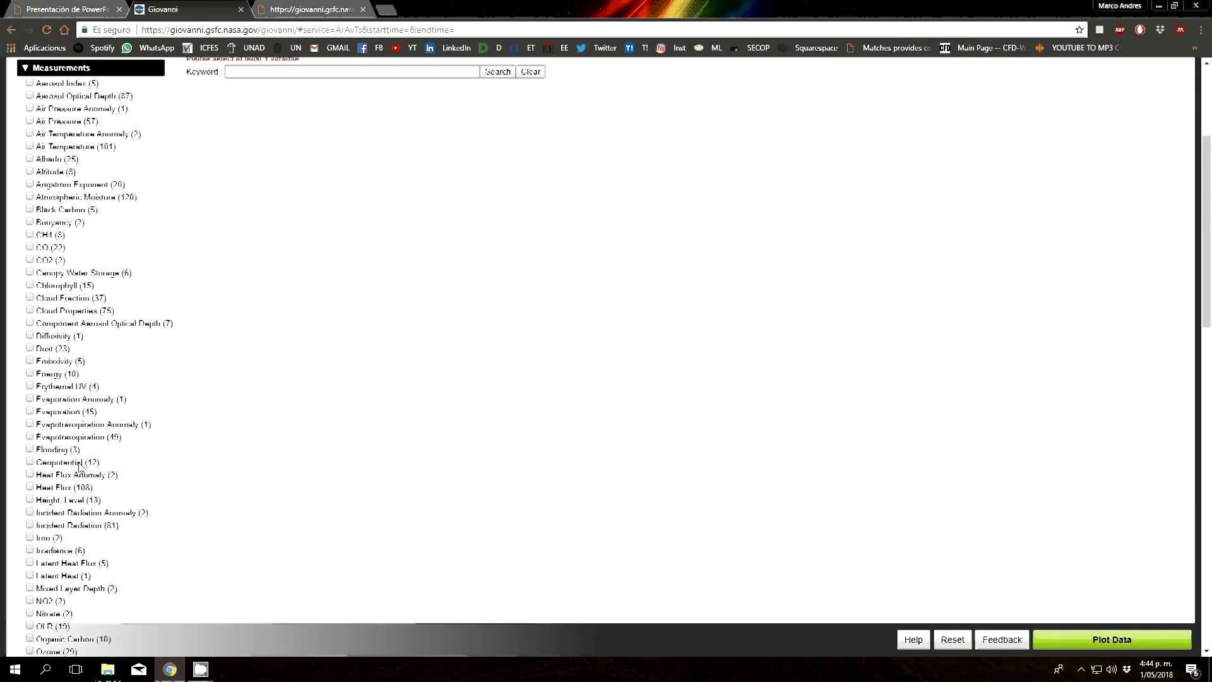
scroll(78, 468, up, 4)
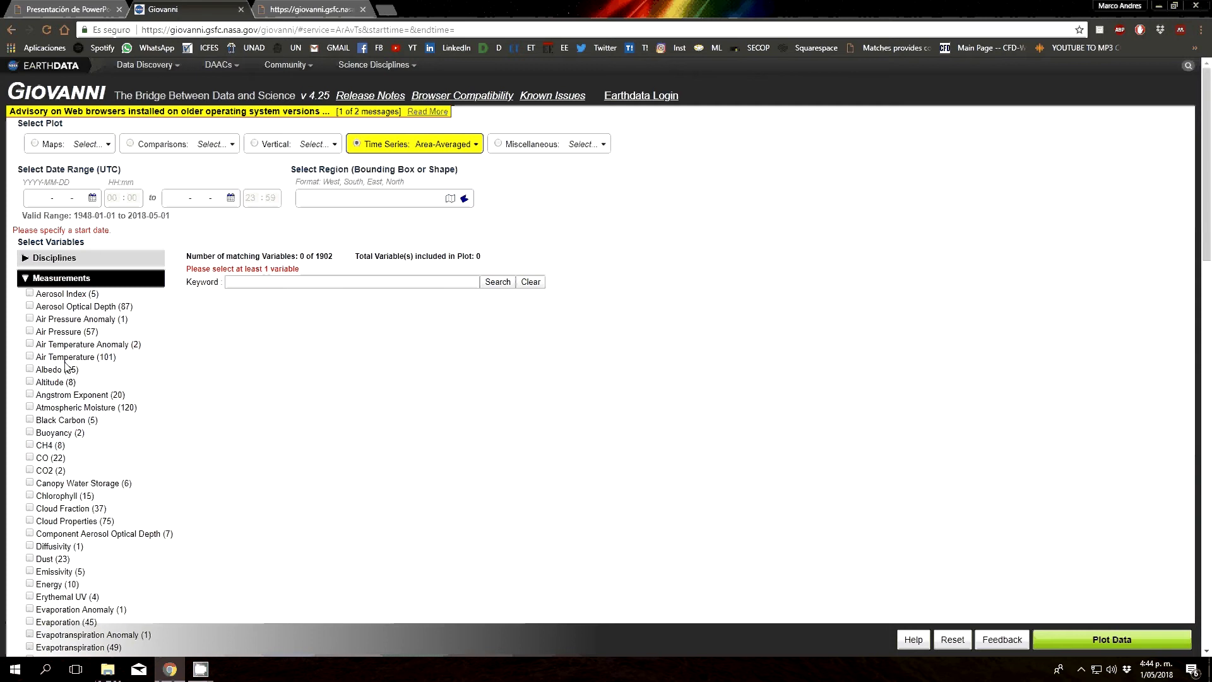
scroll(74, 486, down, 4)
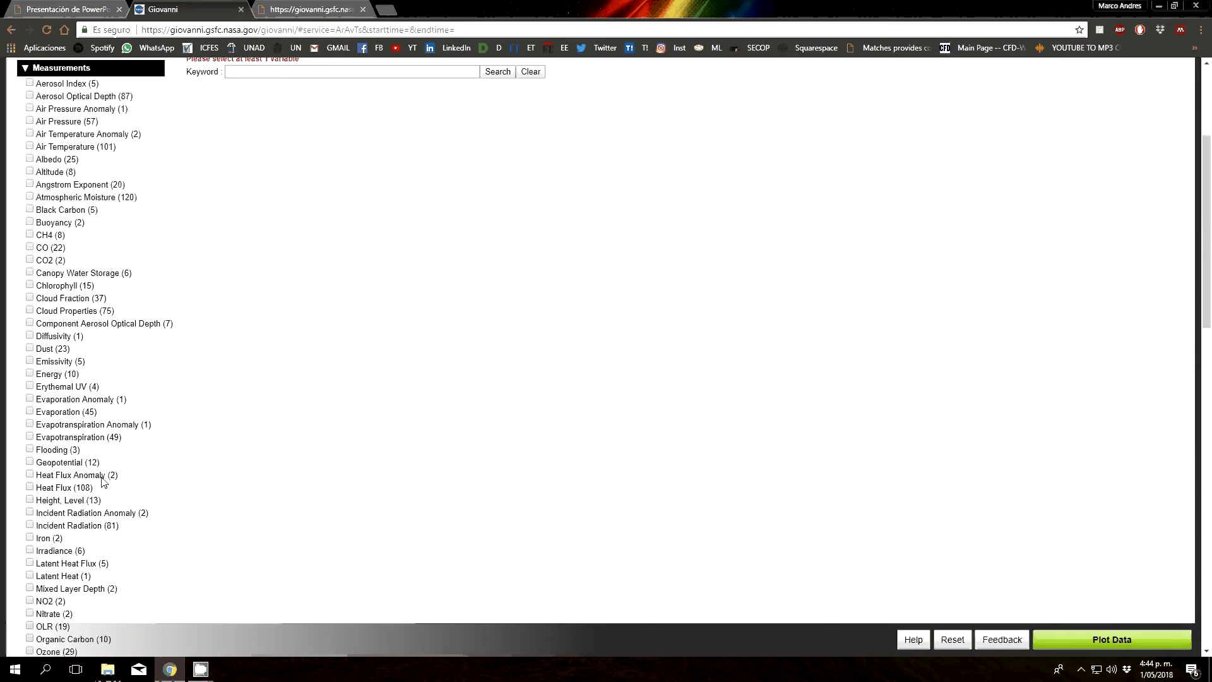
scroll(96, 346, up, 4)
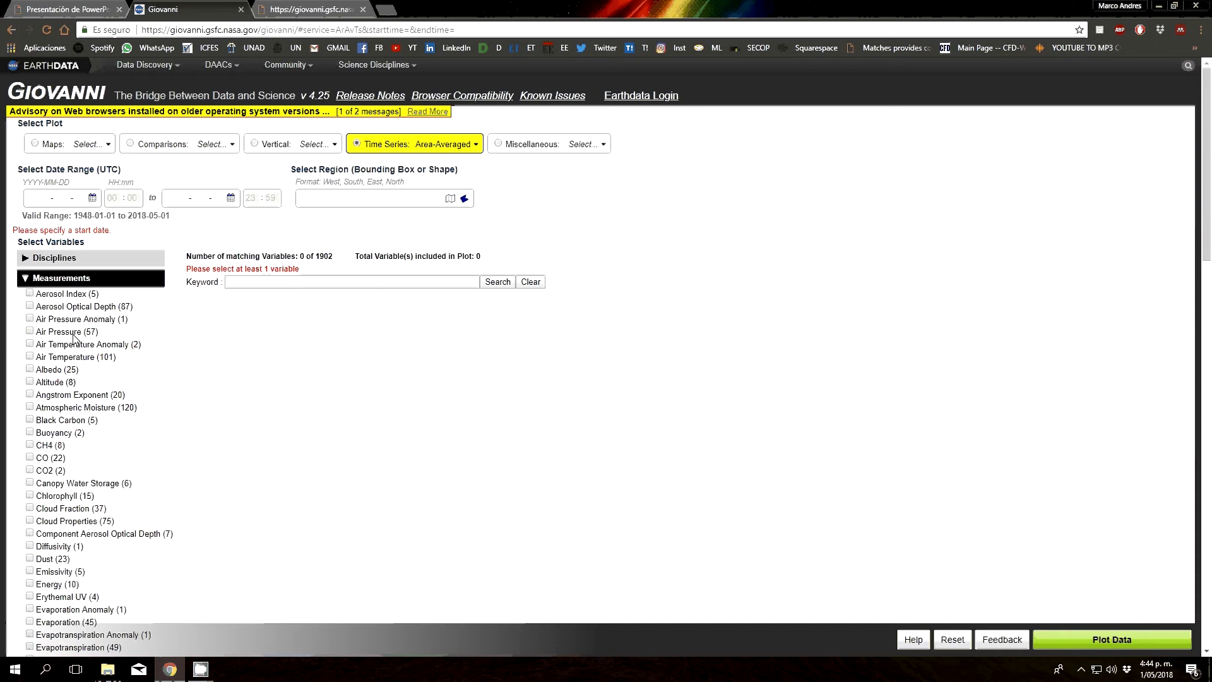
click(58, 279)
click(28, 289)
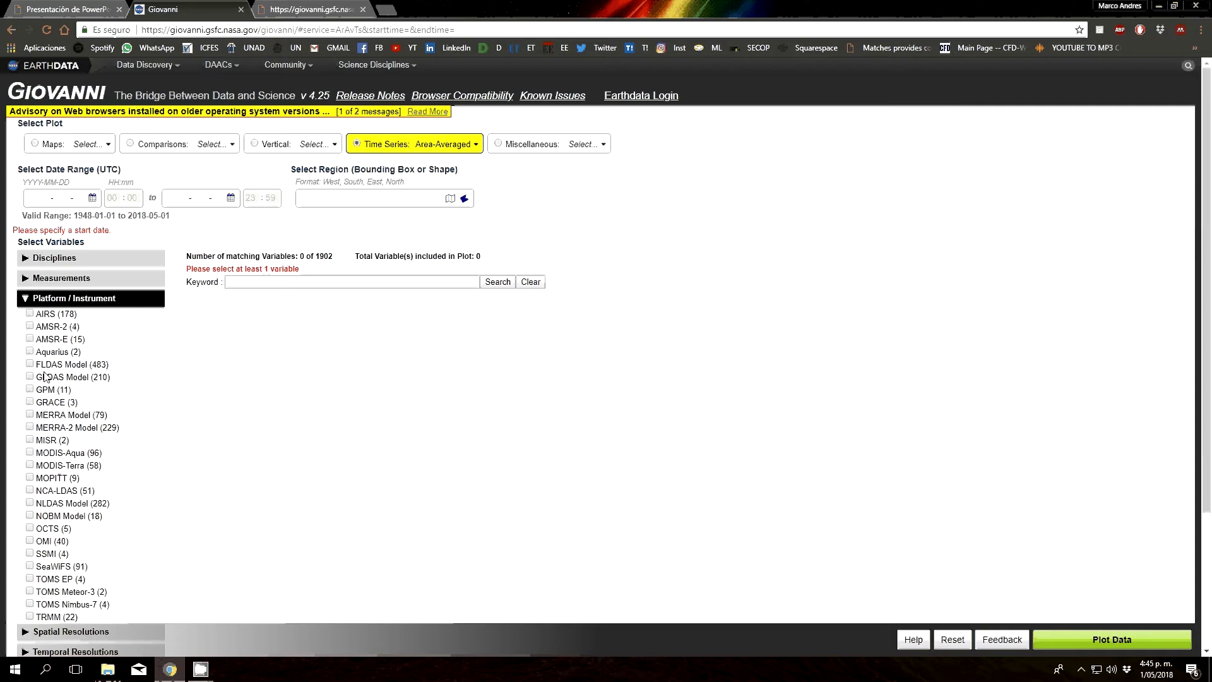
Filter the variables by the MERRA-2 Model platform.
scroll(179, 495, down, 2)
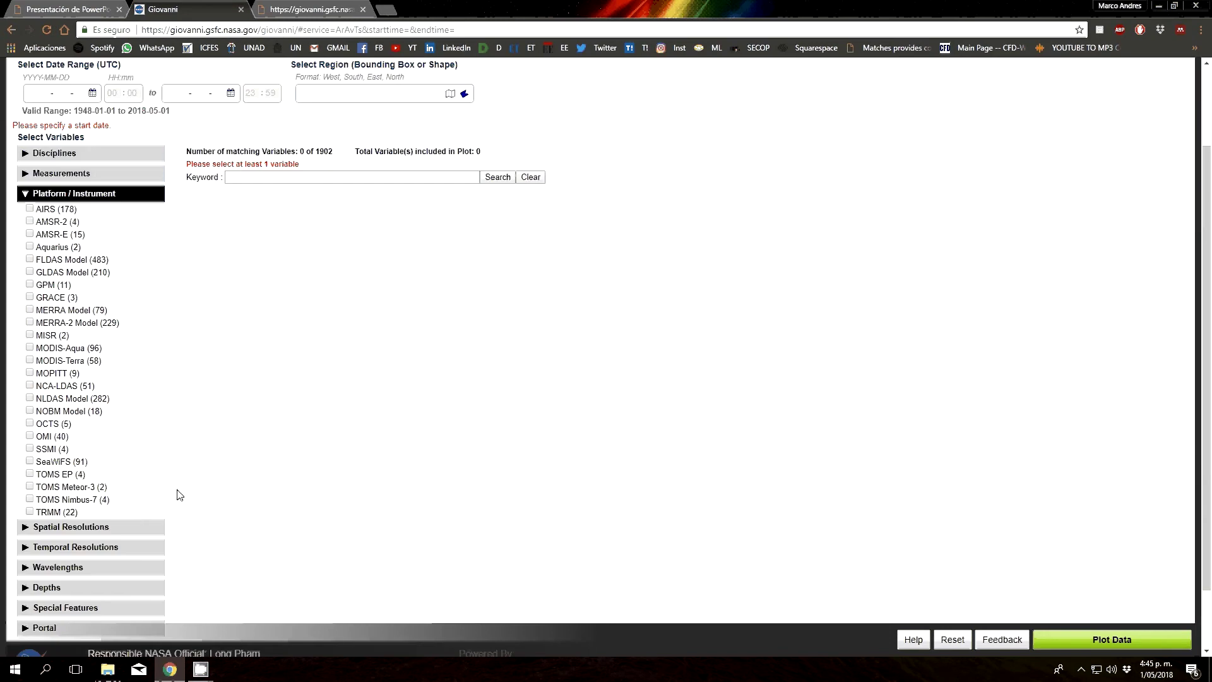
scroll(169, 551, up, 1)
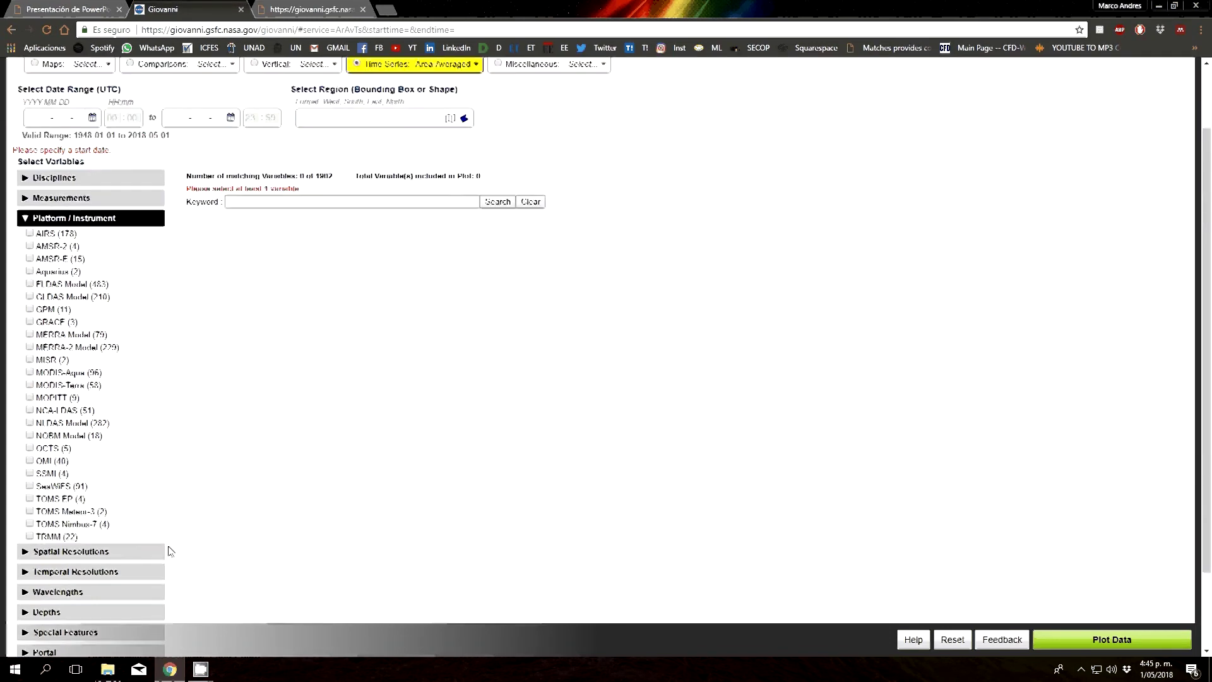
scroll(169, 552, up, 2)
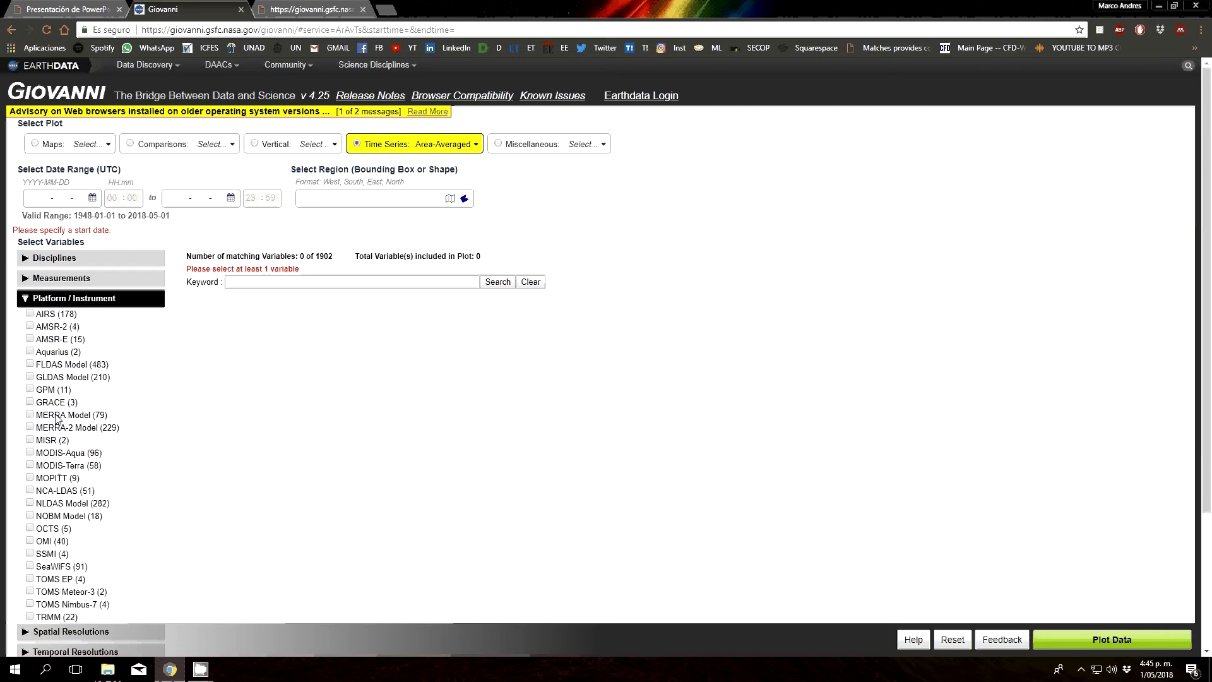
click(30, 428)
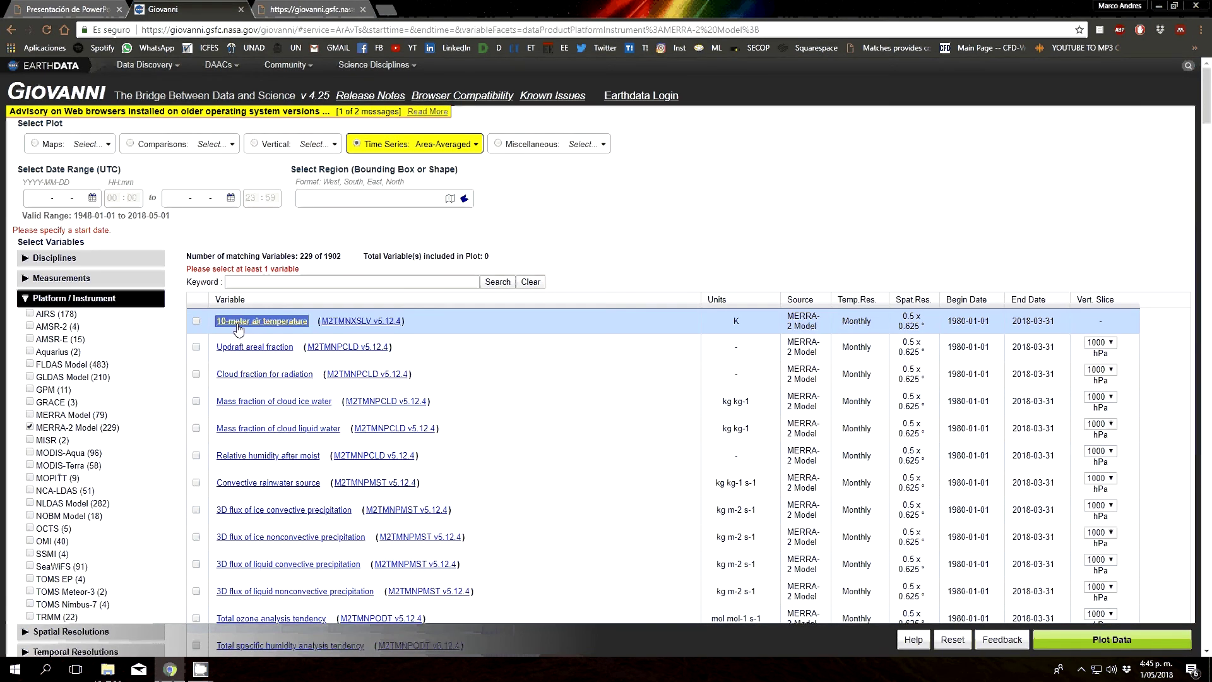
Examine the MERRA-2 variable table, including product identifiers, units, source, temporal and spatial resolution, and begin and end dates.
scroll(285, 533, down, 4)
scroll(739, 329, up, 3)
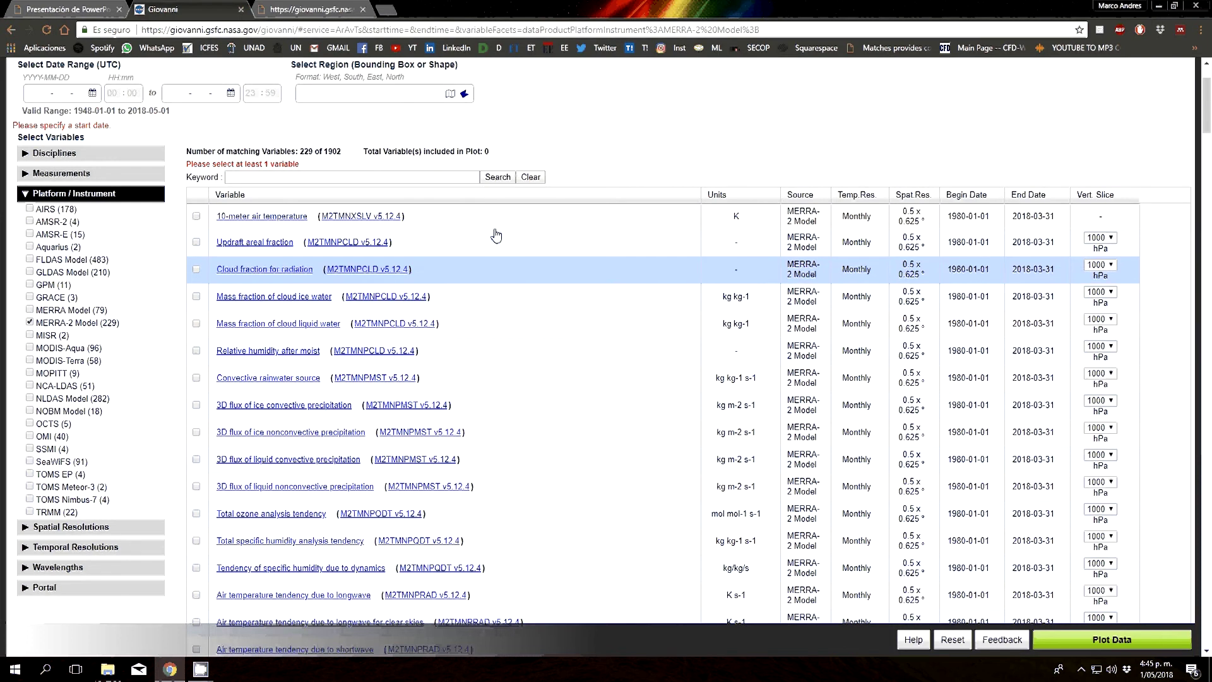
drag(260, 218, 260, 226)
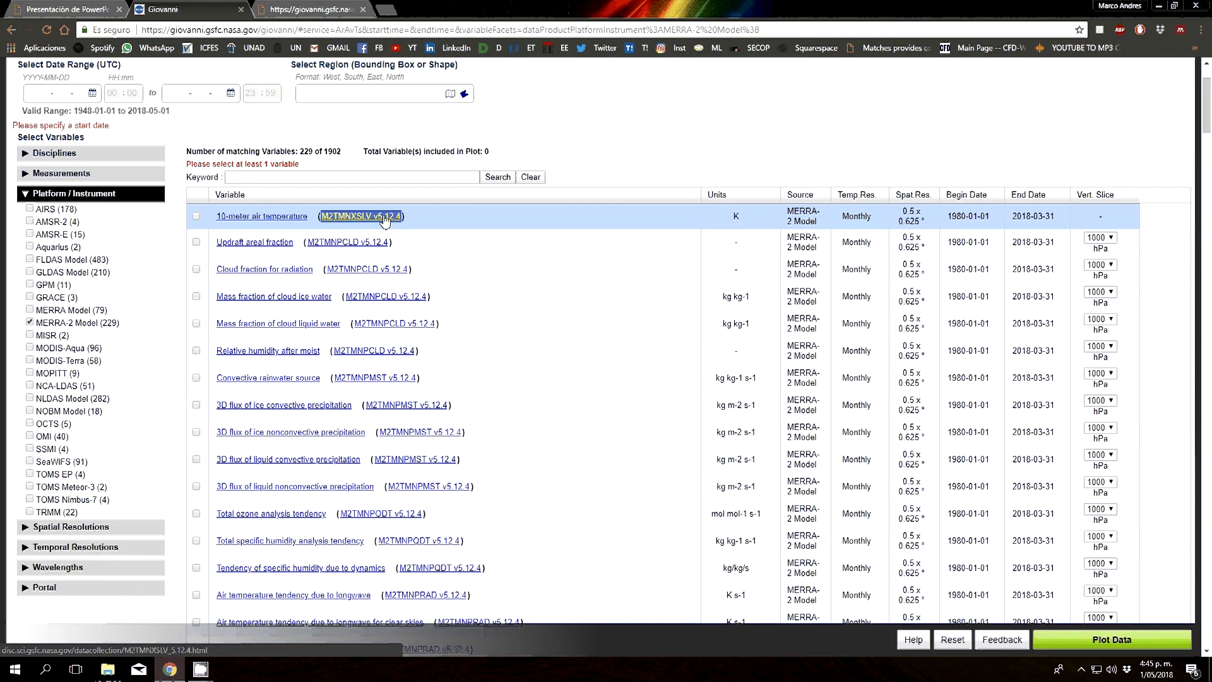
click(357, 218)
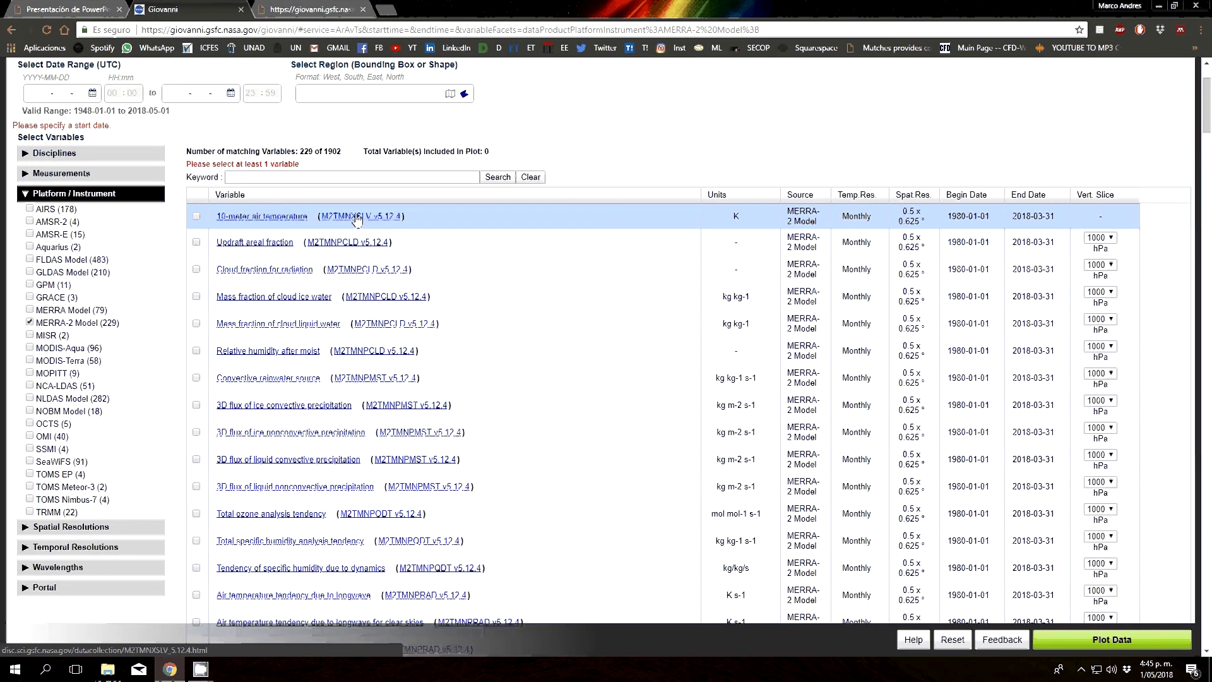
triple_click(382, 223)
click(748, 218)
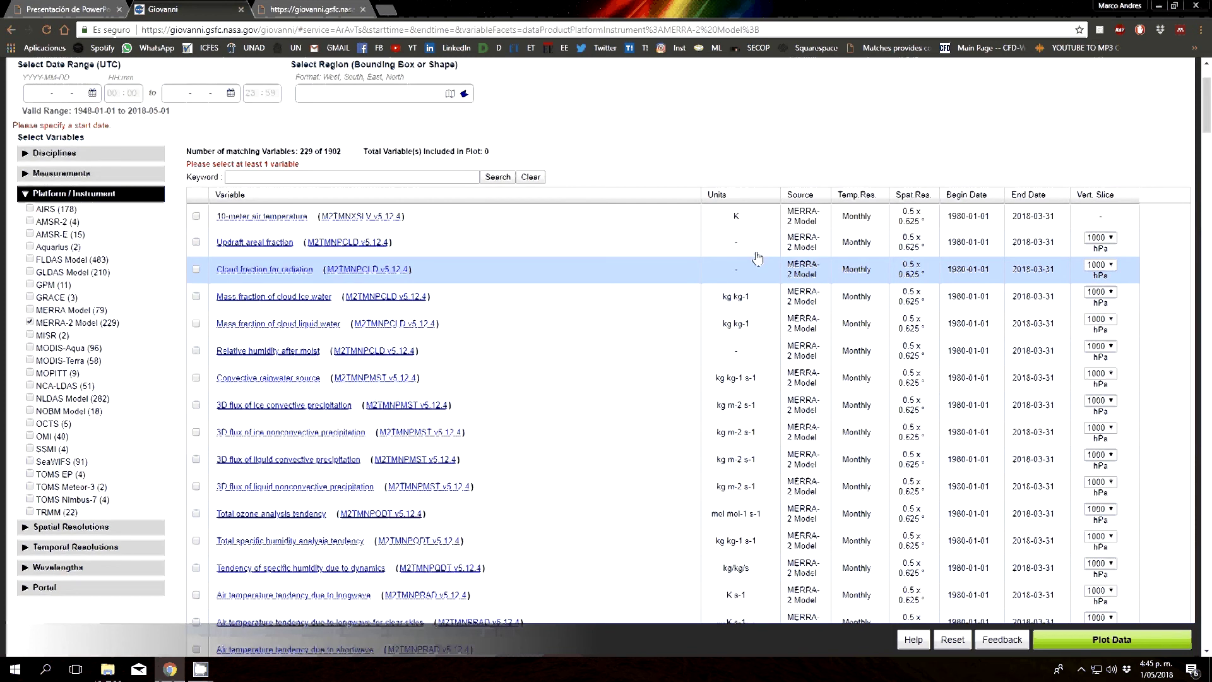
scroll(758, 257, down, 15)
scroll(814, 533, up, 15)
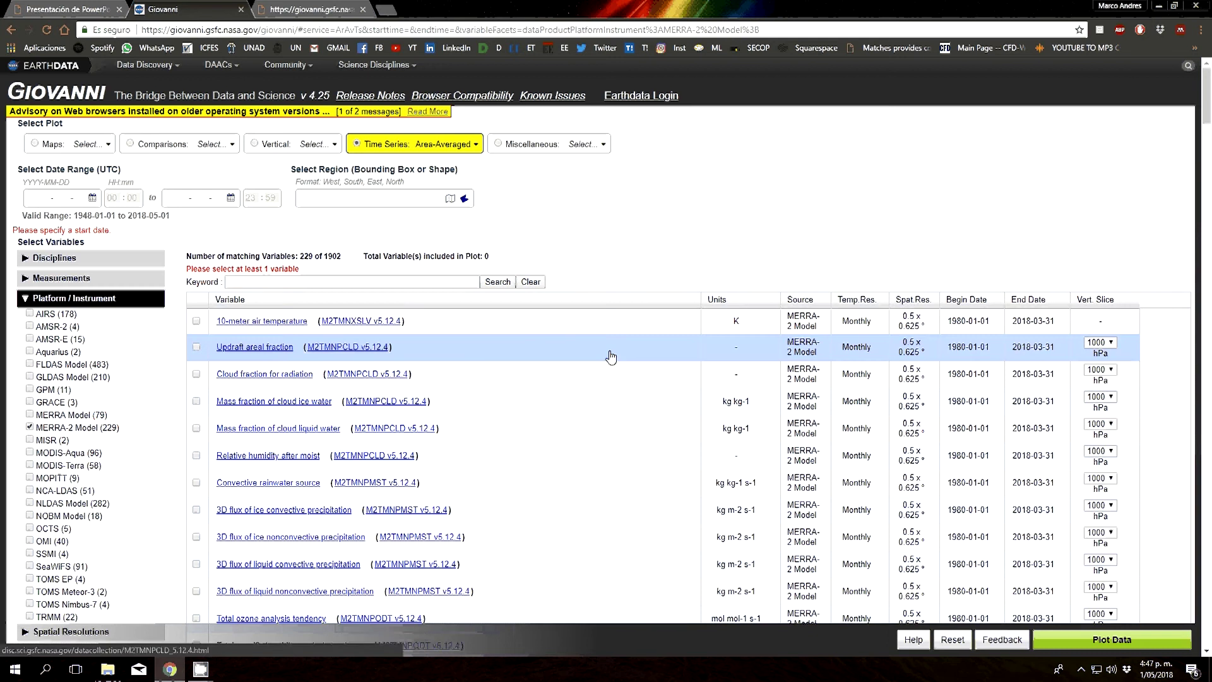
Open the M2TMNXSLV v5.12.4 product page for 10-meter air temperature in a separate tab and read its description and product summary.
ctrl+click(370, 322)
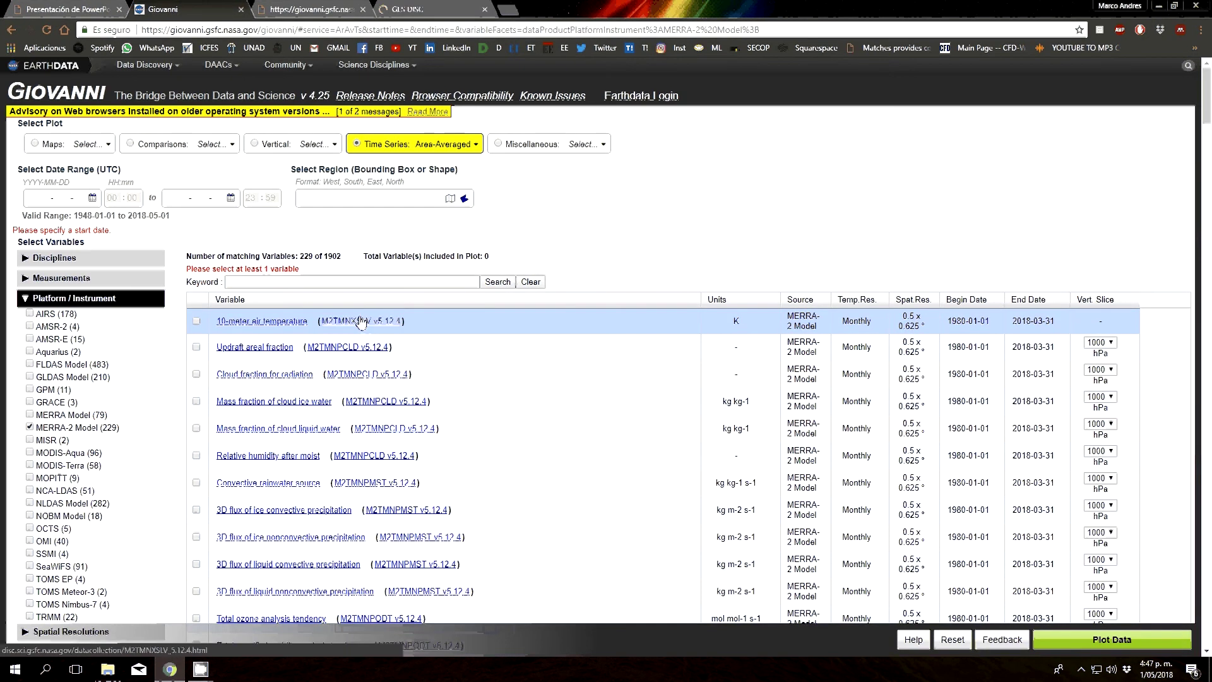
click(454, 10)
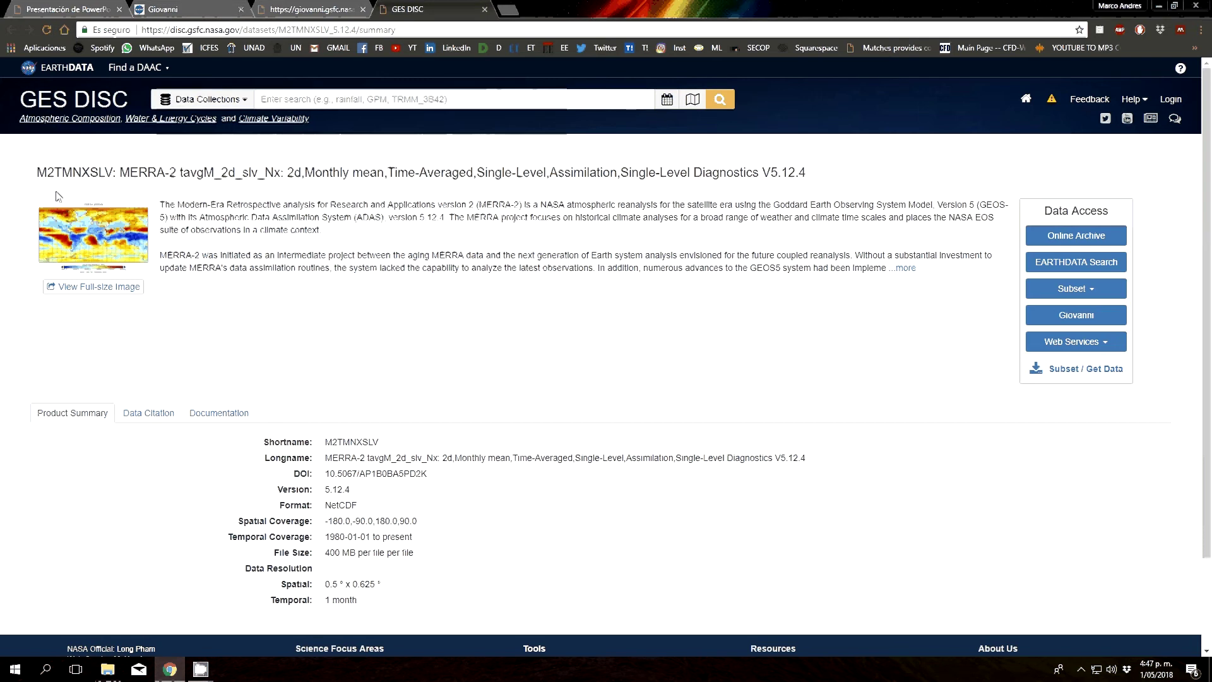
mouse_move(89, 235)
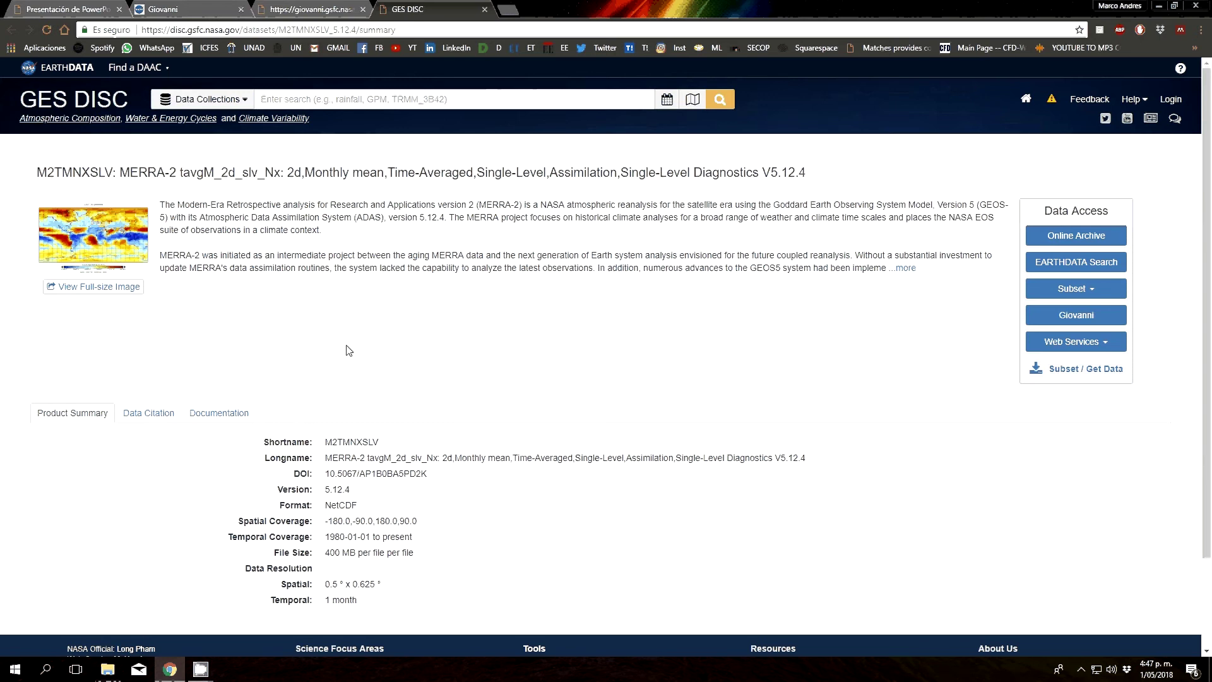
scroll(349, 351, down, 2)
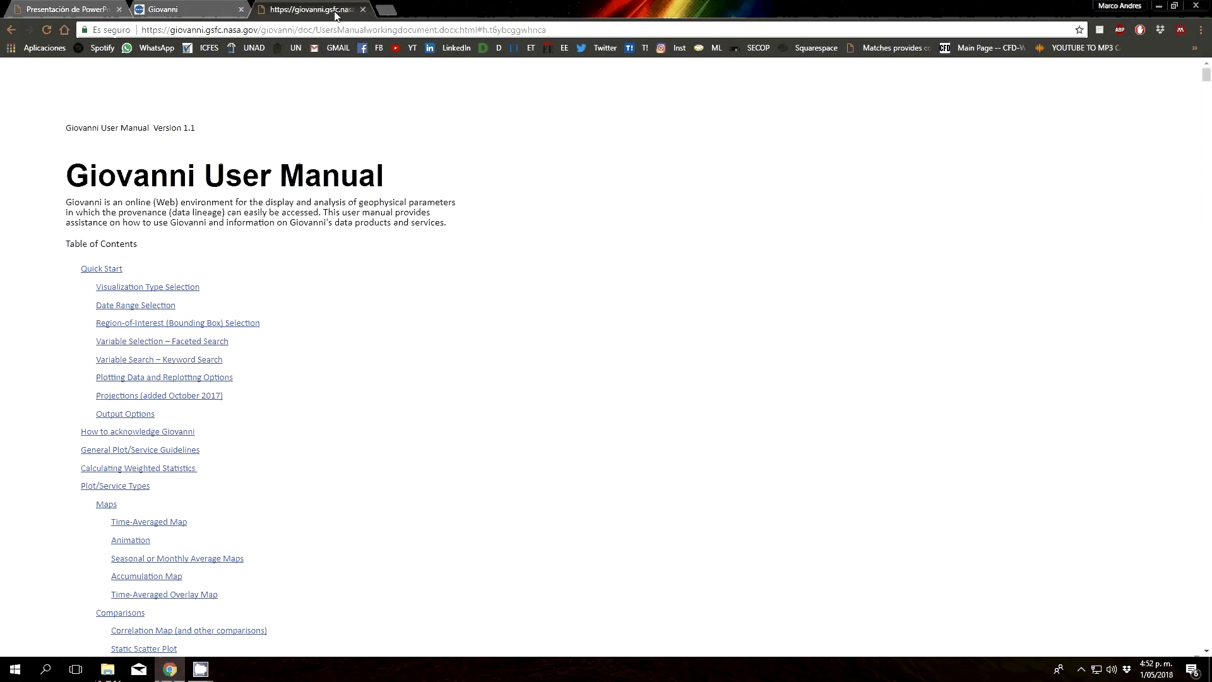
Close the Giovanni User Manual and review the MERRA-2 variables, from air temperature tendencies and dust deposition to black carbon.
click(363, 9)
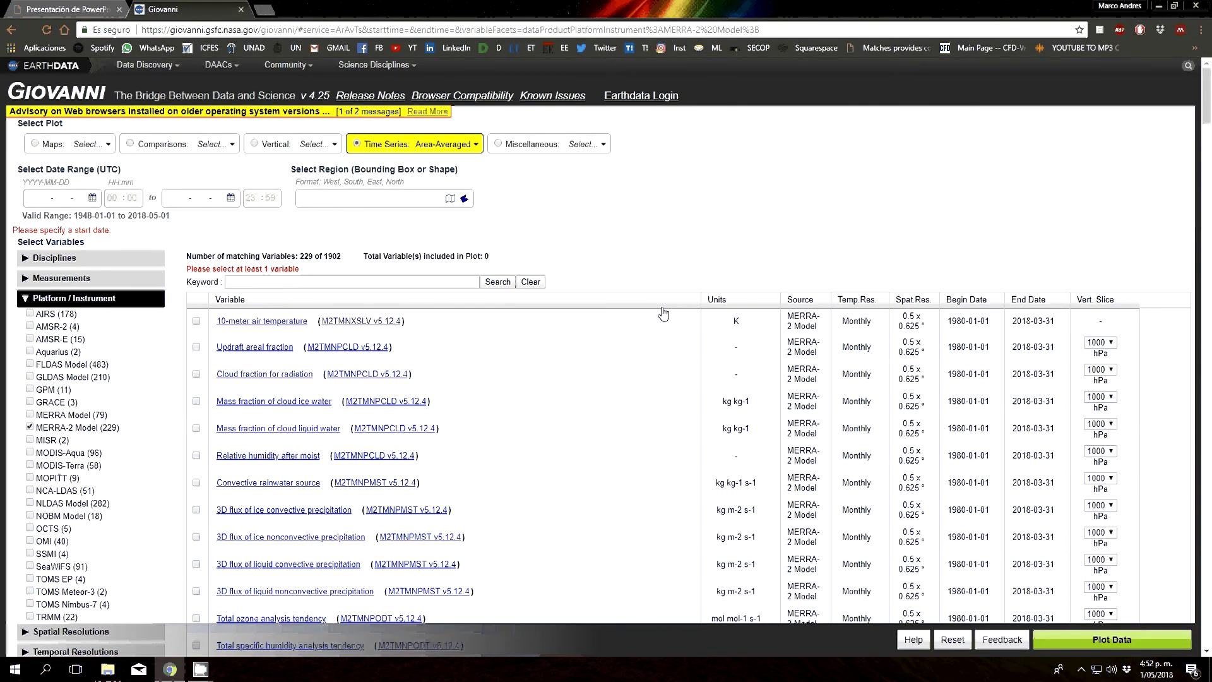
scroll(572, 347, down, 2)
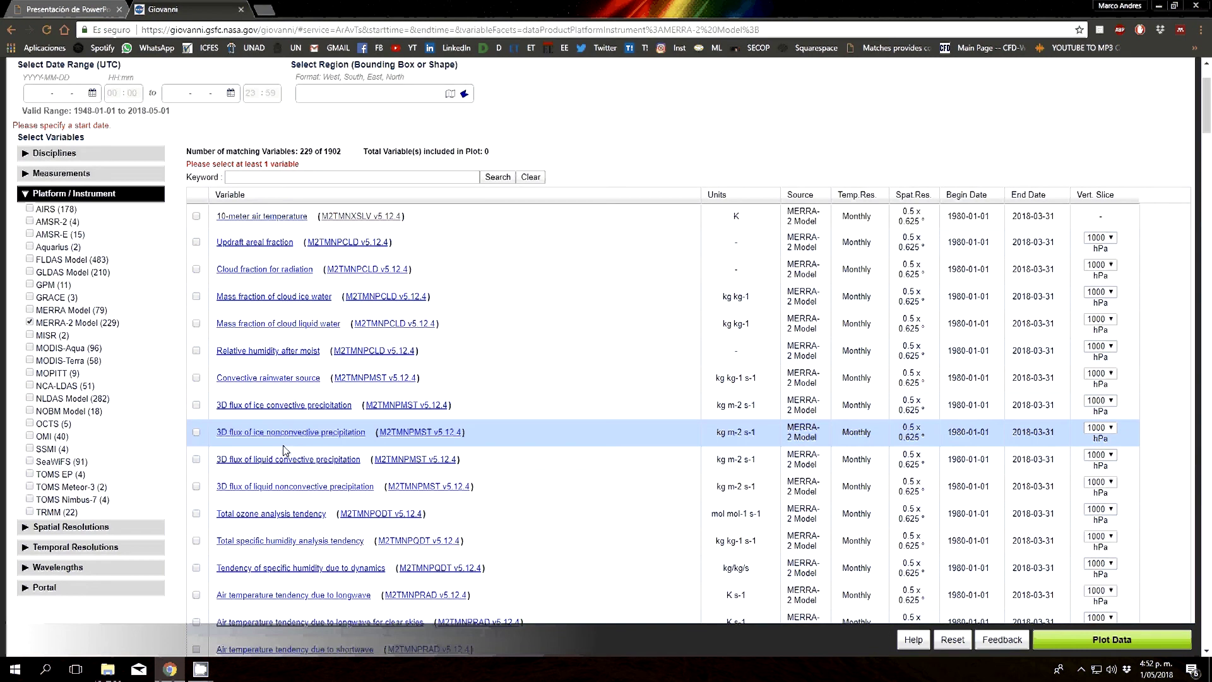
scroll(245, 455, down, 2)
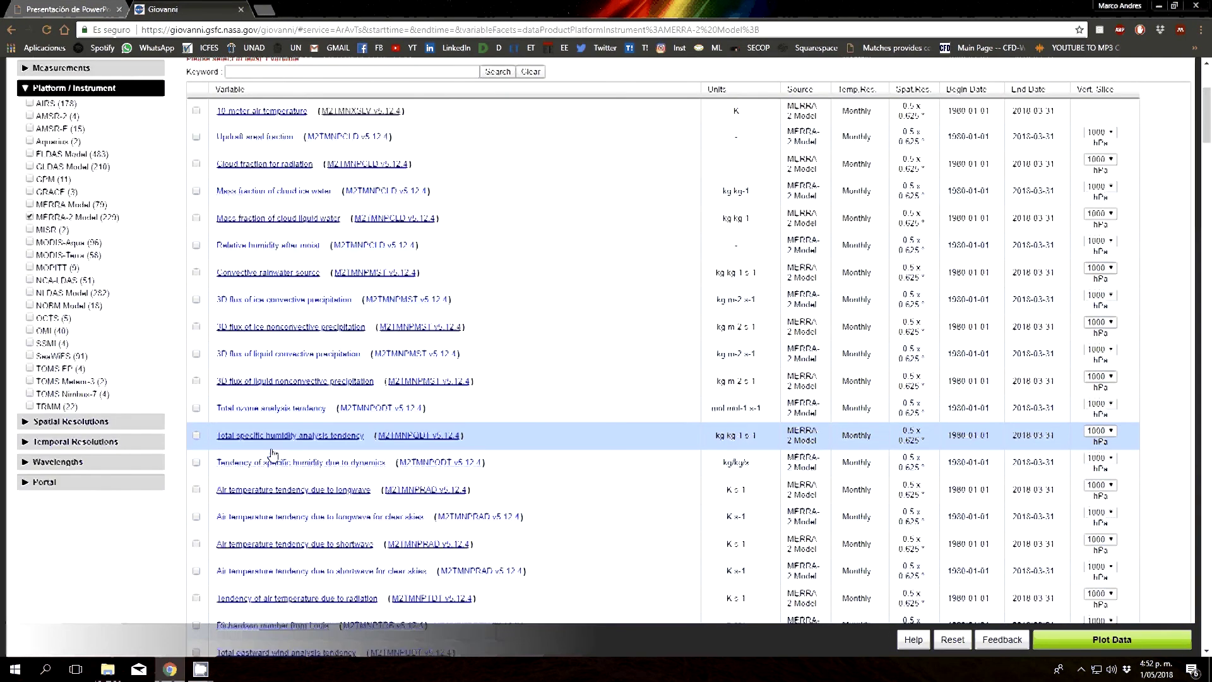
scroll(272, 454, down, 2)
click(343, 386)
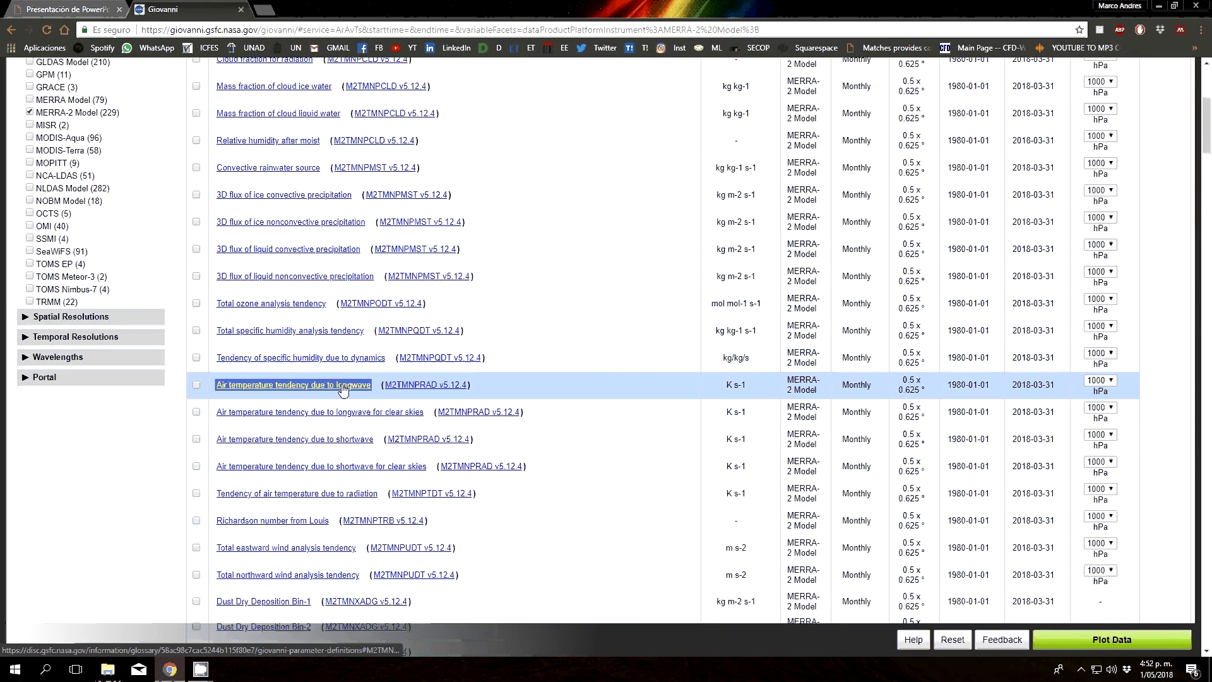
click(302, 415)
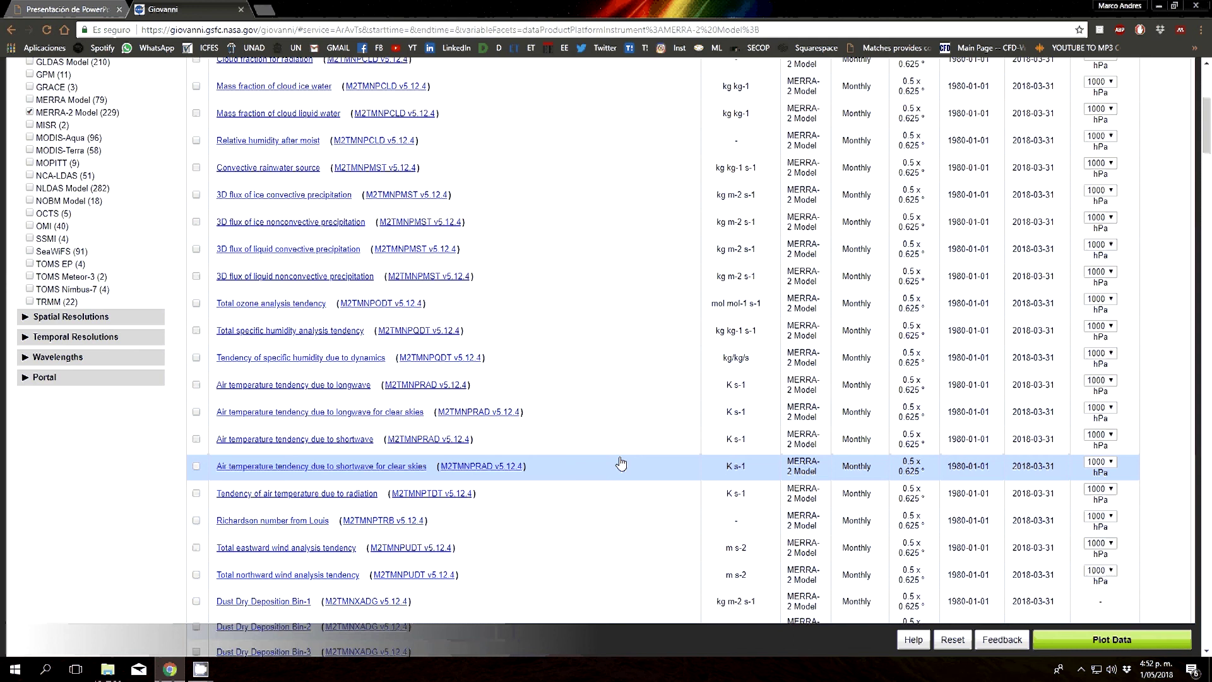
scroll(594, 500, down, 3)
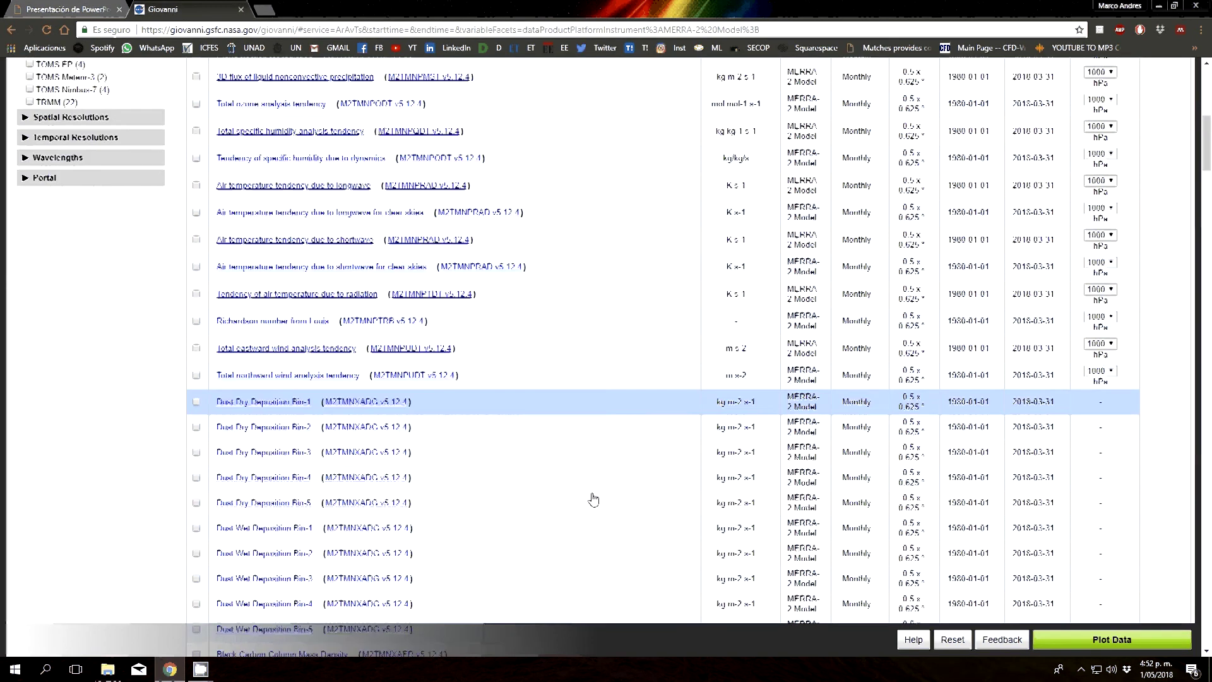
scroll(594, 500, down, 3)
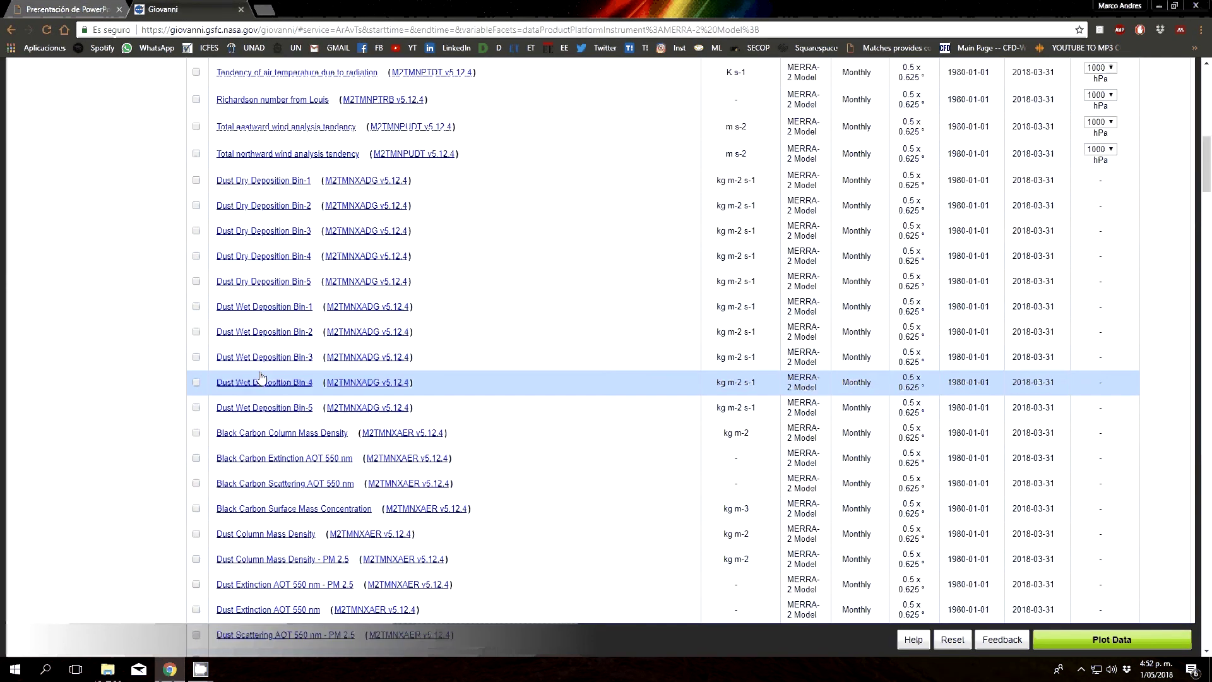
click(320, 461)
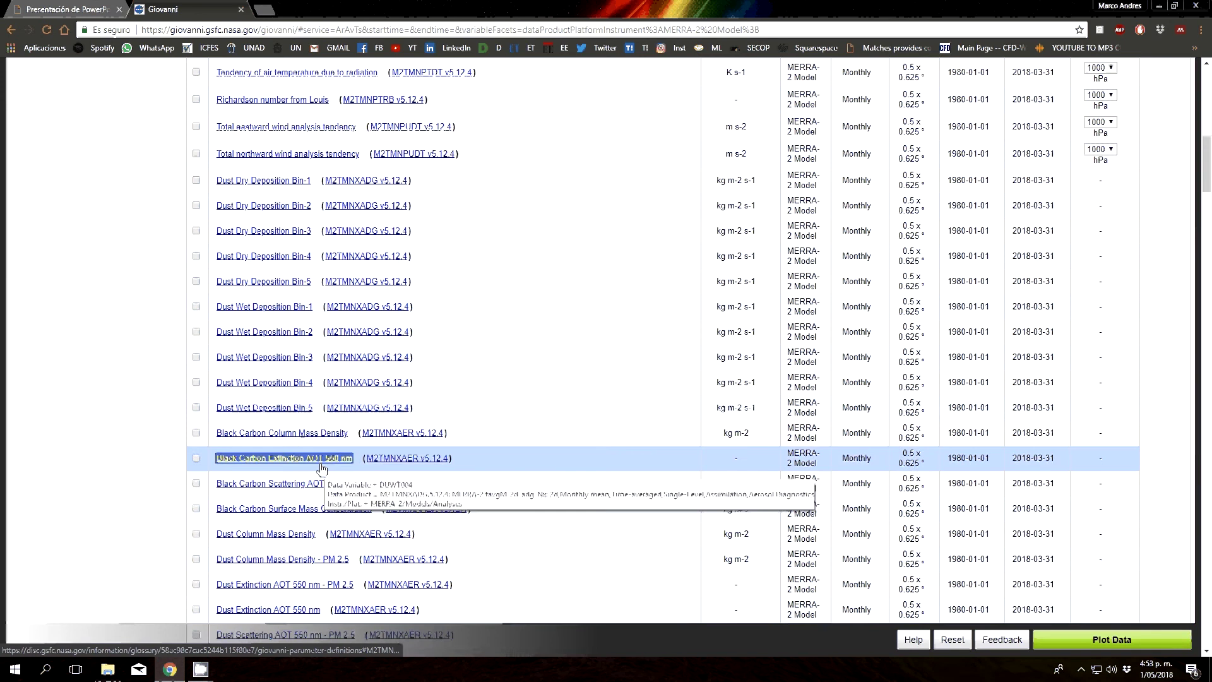
click(307, 436)
Include the variable Dust Surface Mass Concentration - PM 2.5 (M2TMNXAER v5.12.4) in the plot.
scroll(302, 468, down, 3)
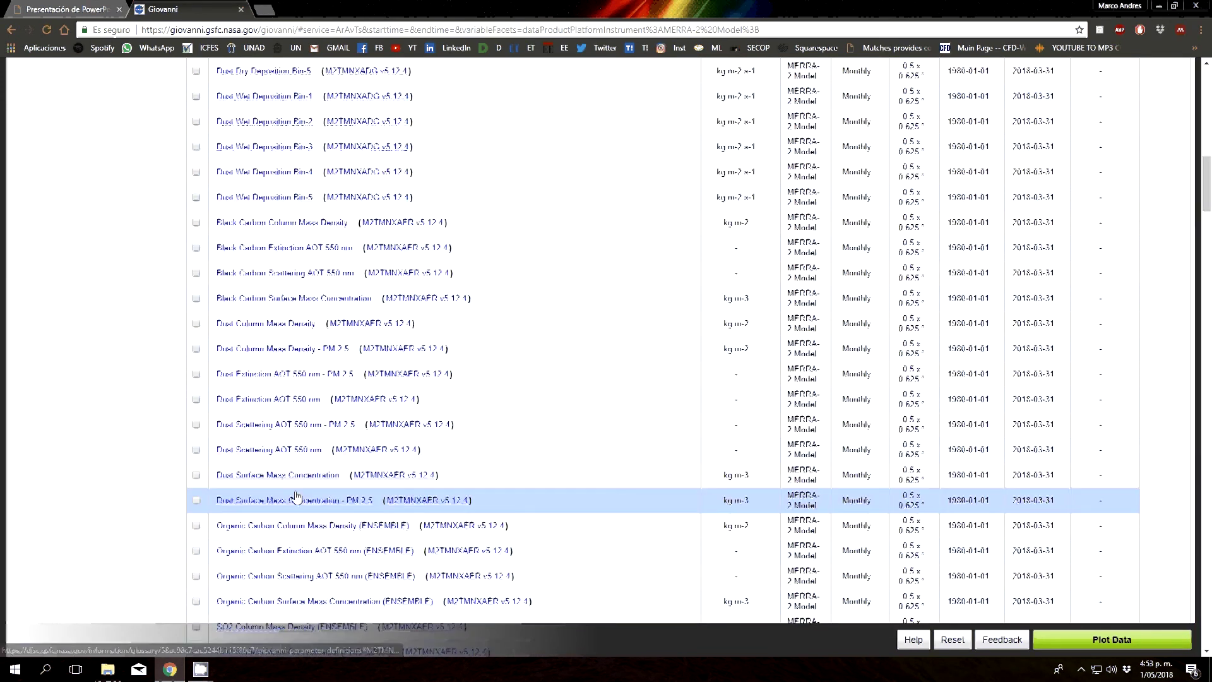
click(294, 478)
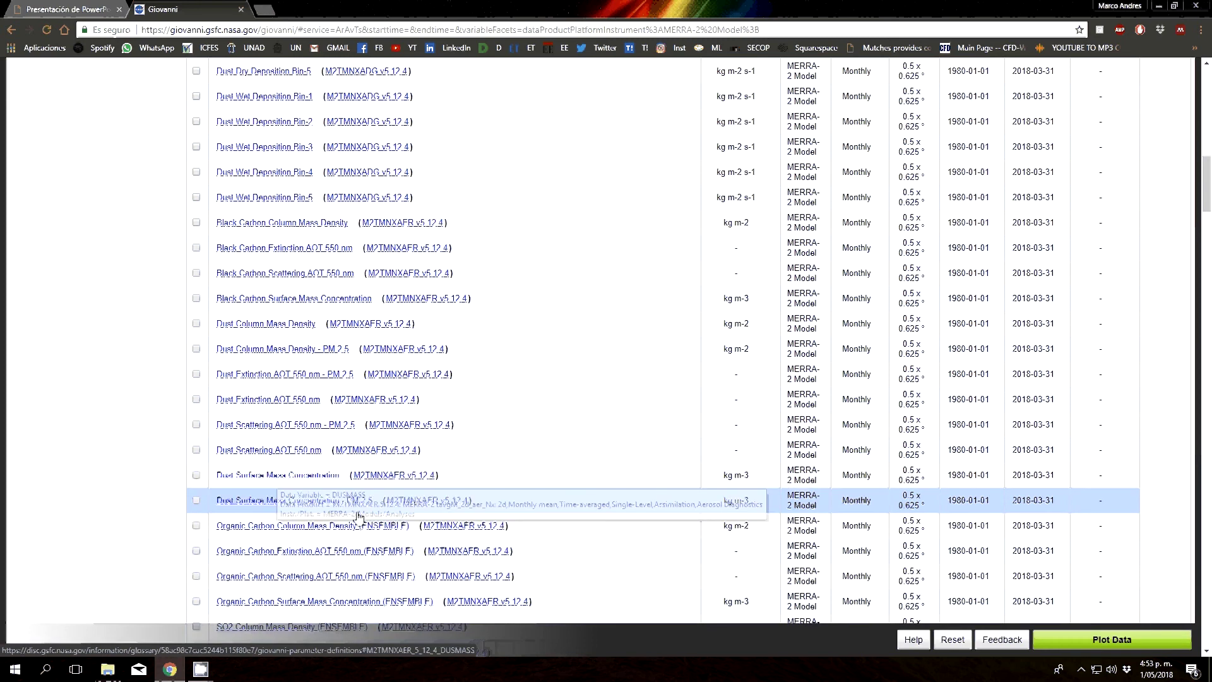
click(263, 503)
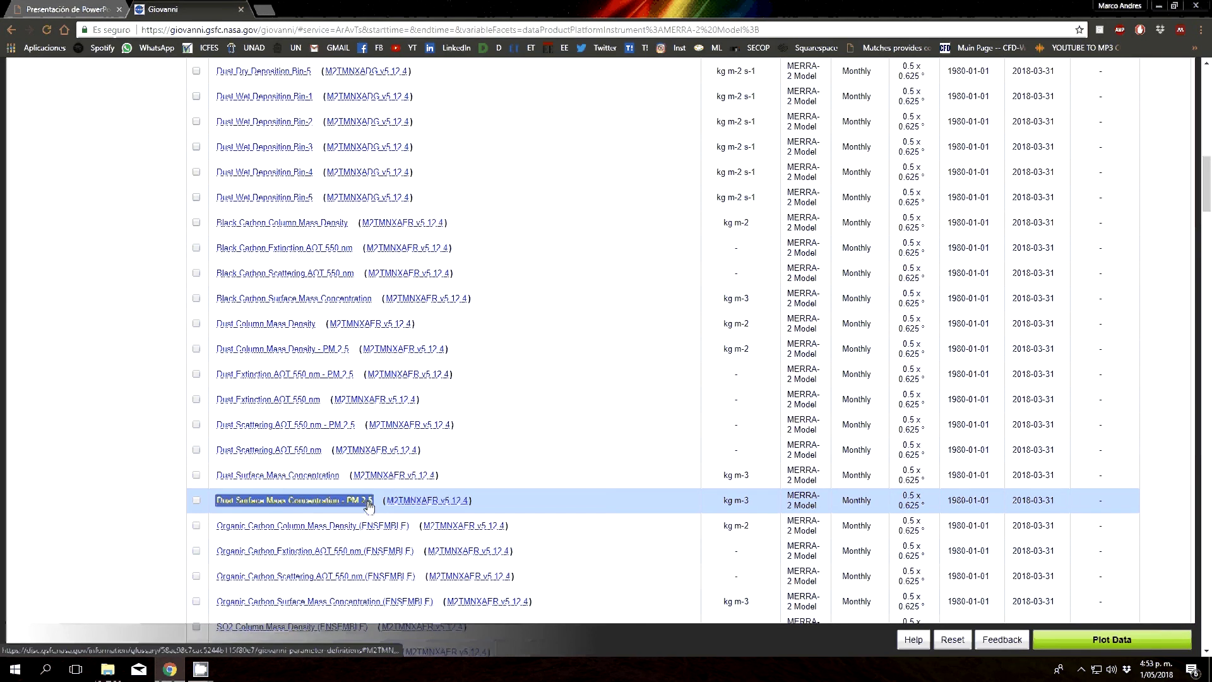
click(196, 501)
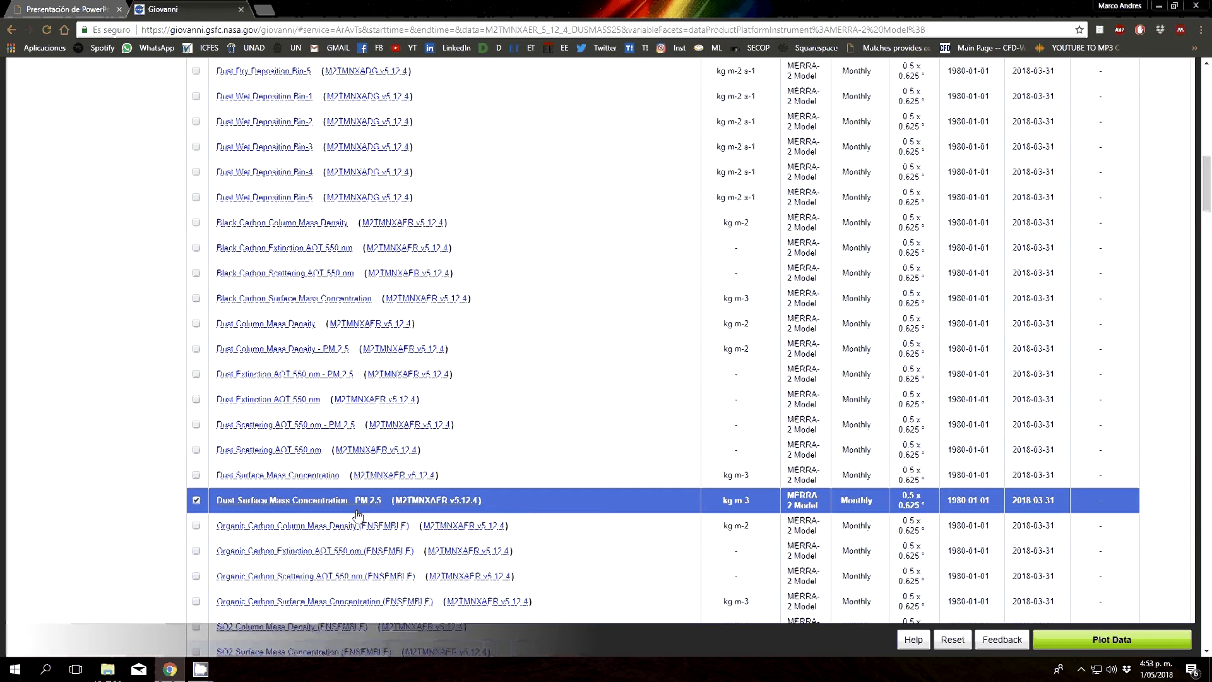
Add the variable 2-meter air temperature (M2TMNXSLV v5.12.4) to the plot.
scroll(357, 514, down, 2)
mouse_move(367, 527)
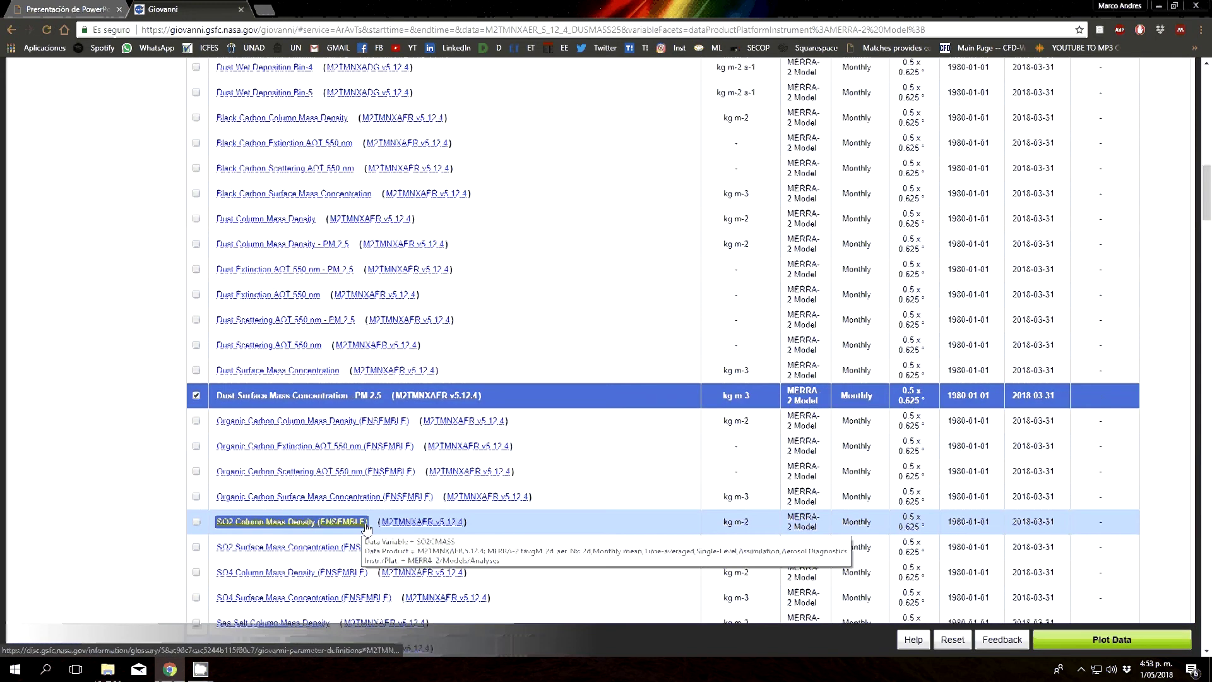
scroll(360, 524, down, 5)
scroll(354, 520, down, 2)
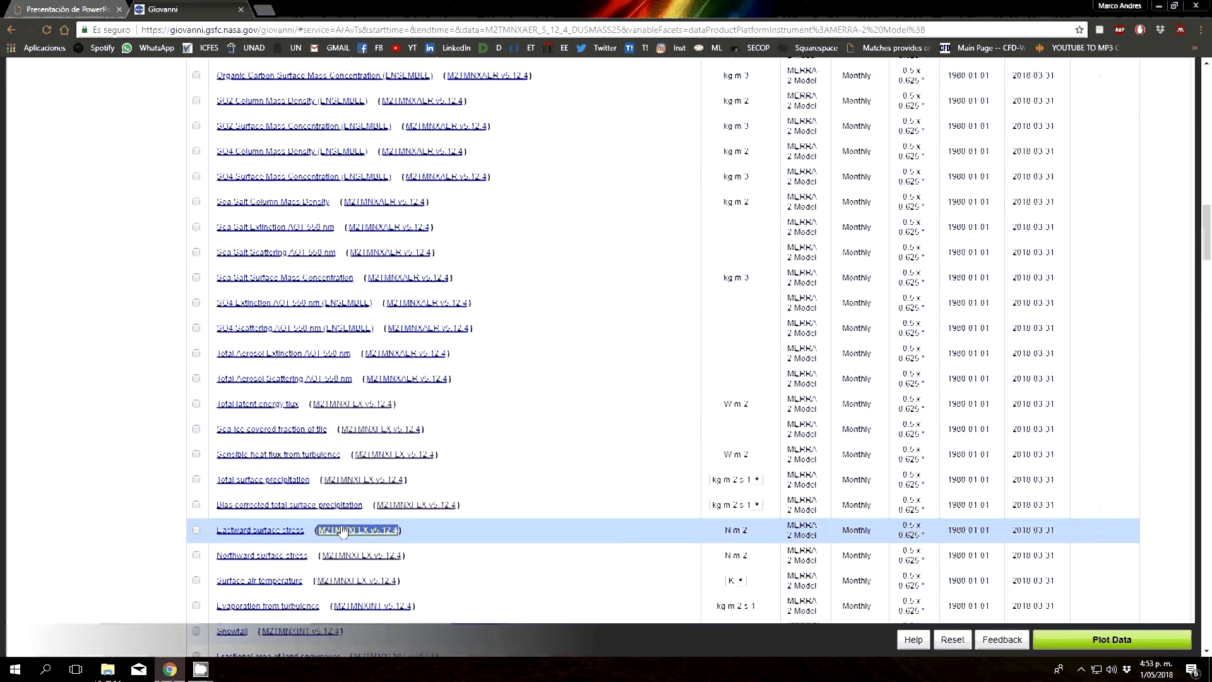
scroll(342, 531, down, 2)
scroll(343, 533, down, 2)
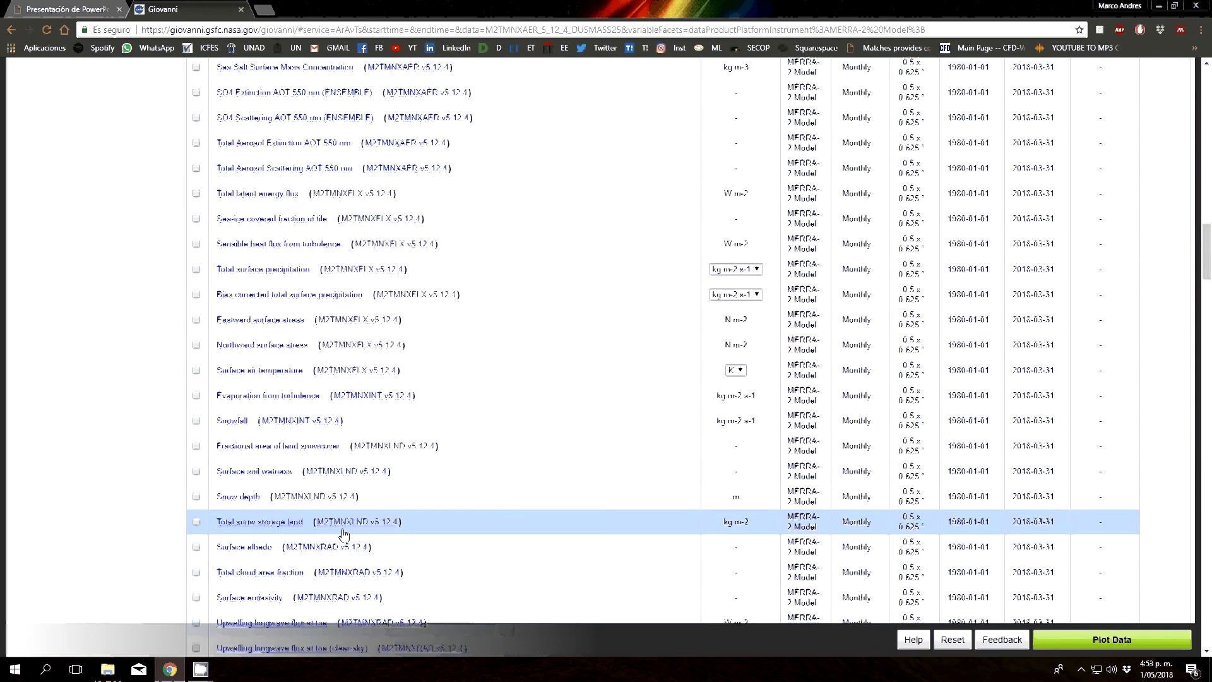
scroll(343, 534, down, 2)
scroll(340, 527, down, 2)
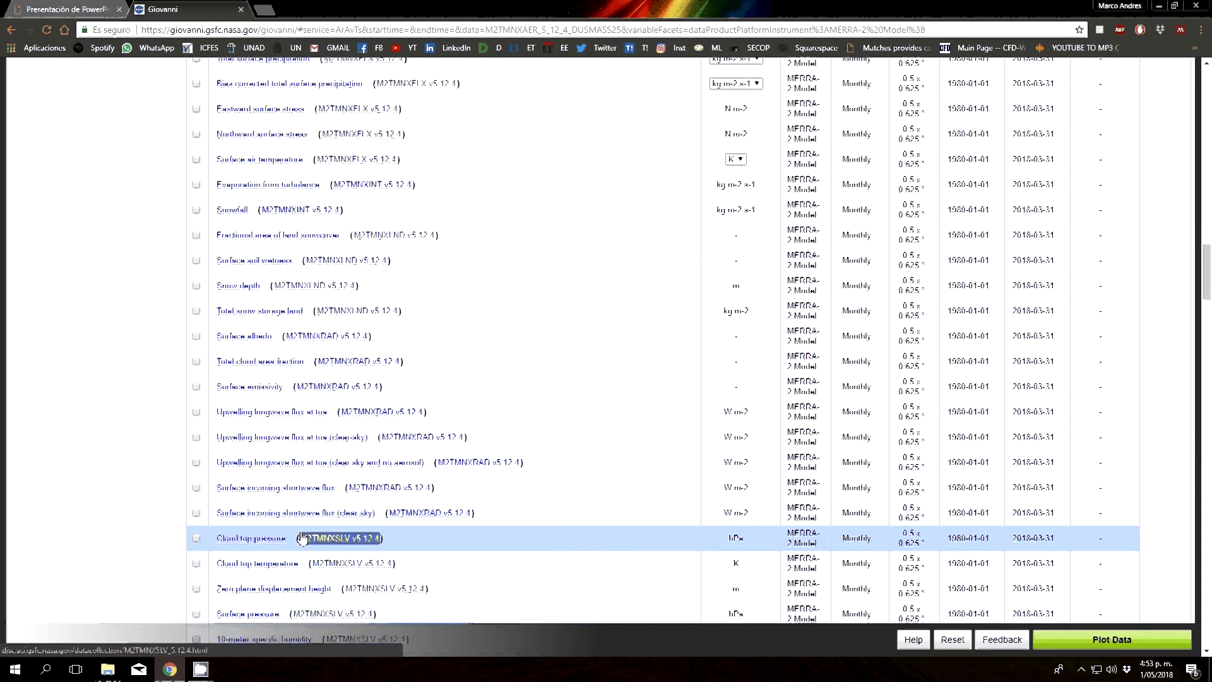
scroll(289, 537, down, 2)
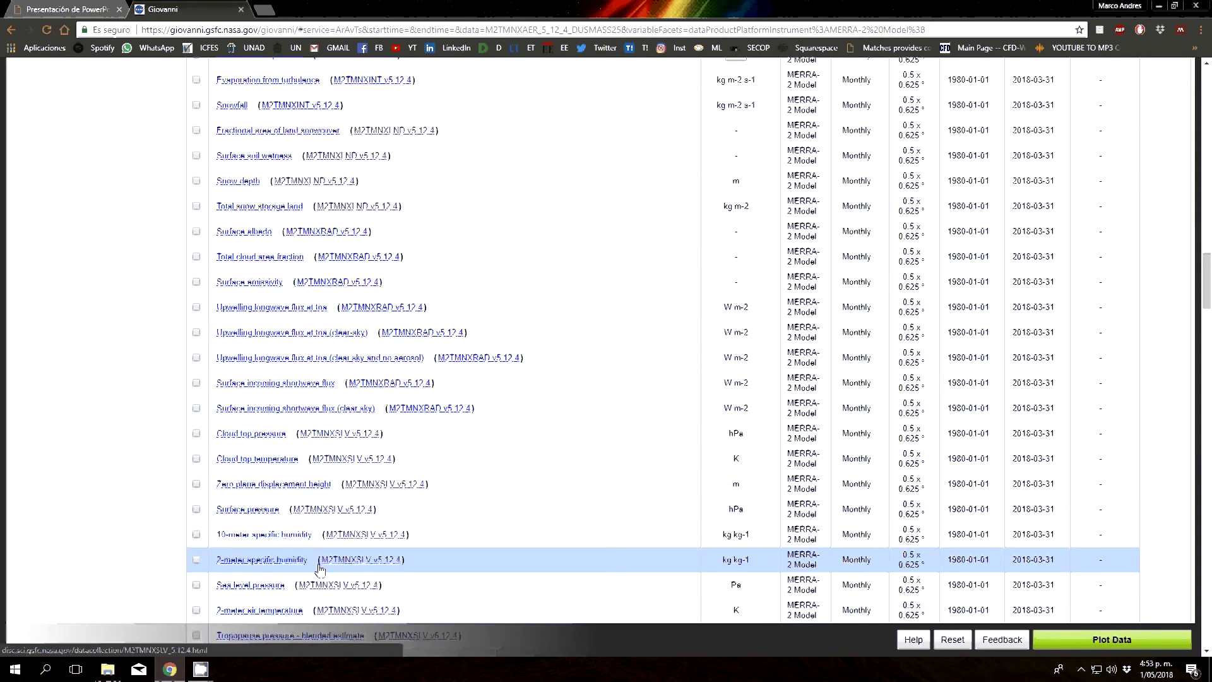
scroll(319, 556, down, 2)
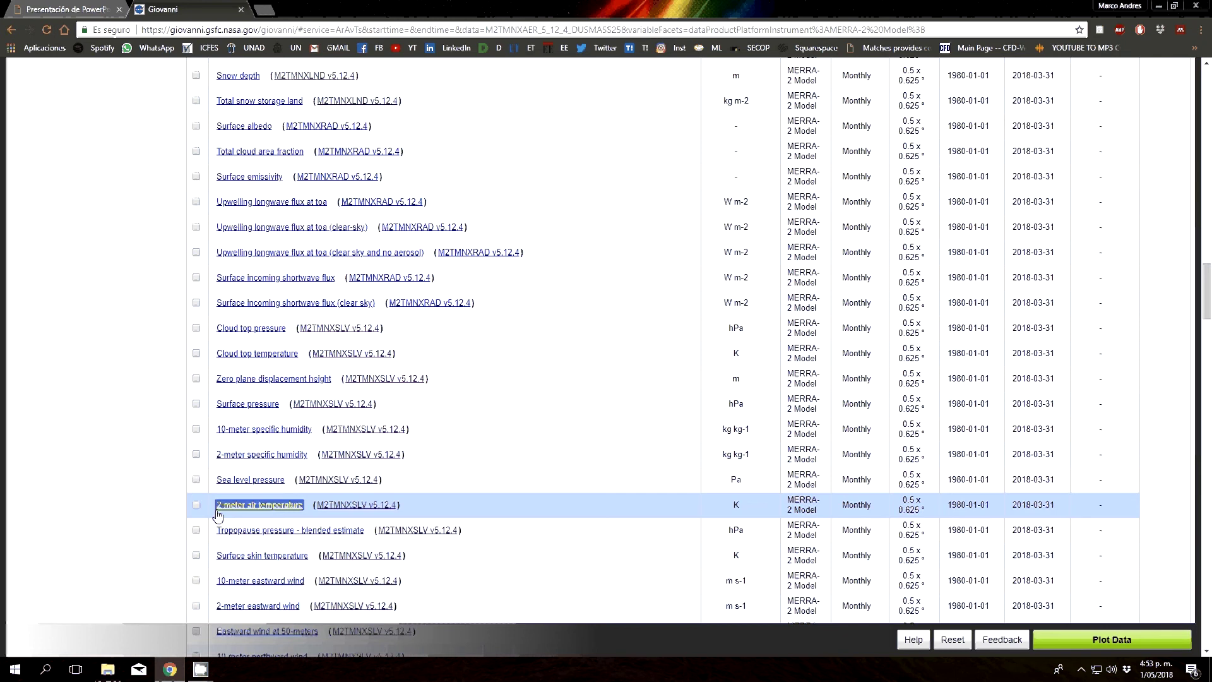
click(196, 505)
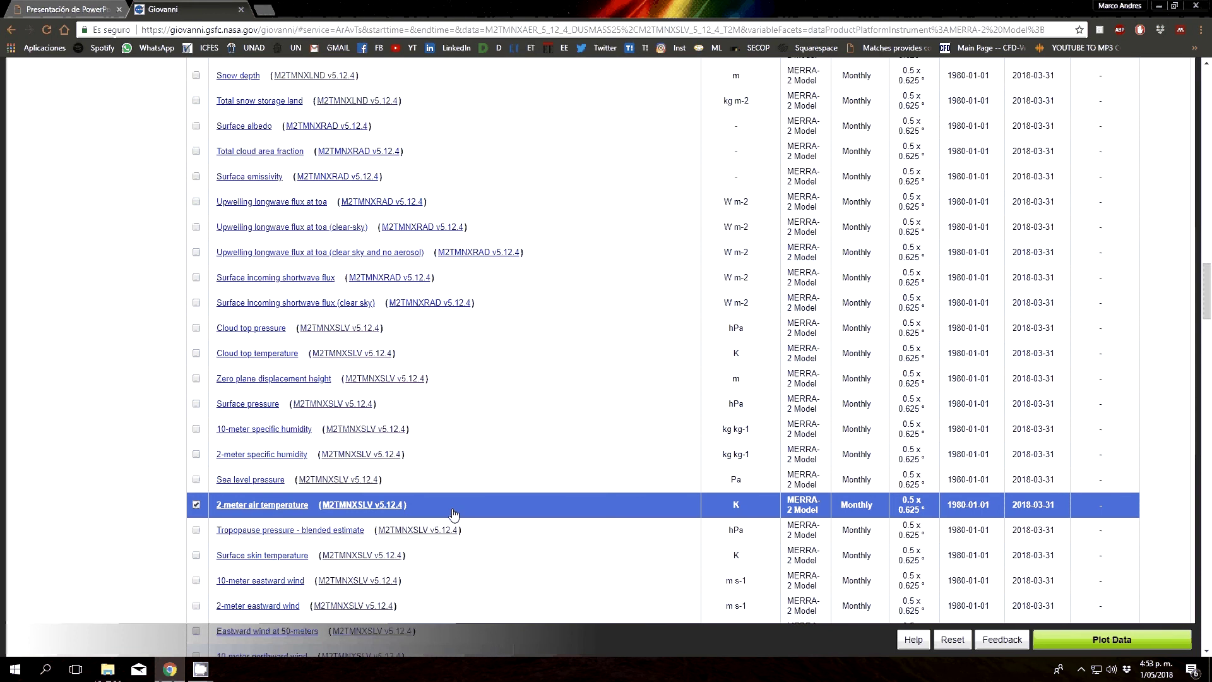
Add the variable Surface wind speed (M2TMNXFLX v5.12.4) to the plot.
scroll(460, 518, down, 2)
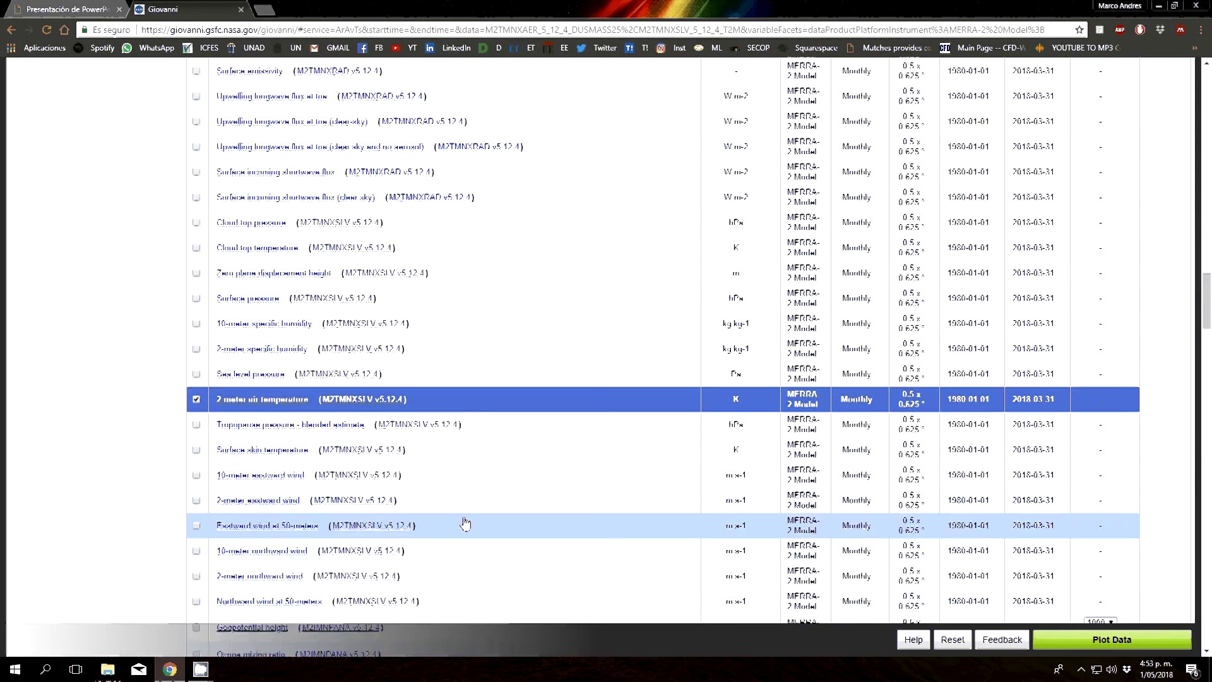
scroll(465, 524, down, 4)
scroll(465, 525, down, 2)
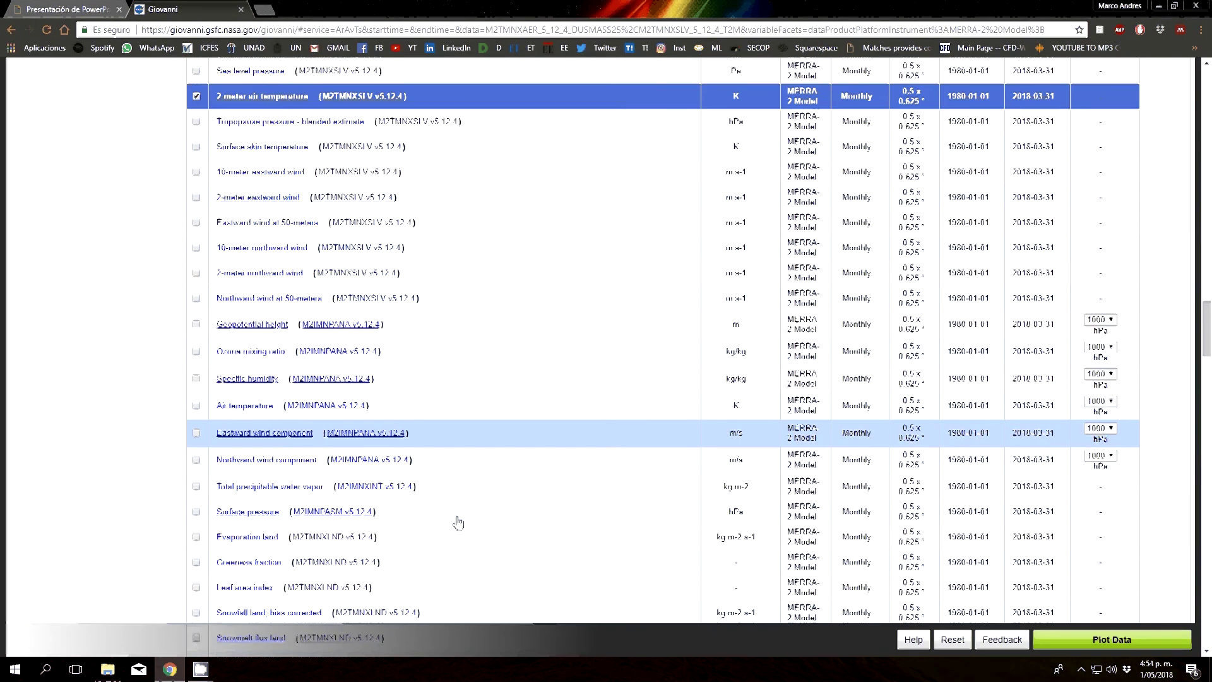
scroll(459, 523, down, 2)
scroll(463, 524, down, 2)
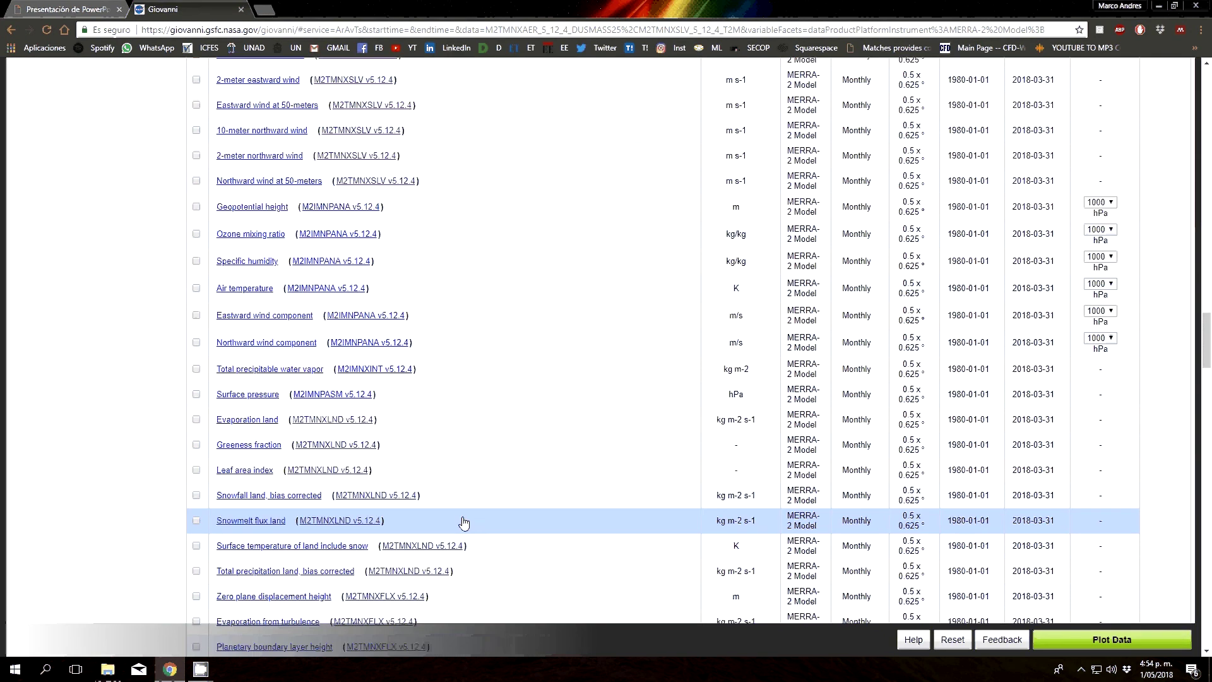
scroll(466, 521, down, 1)
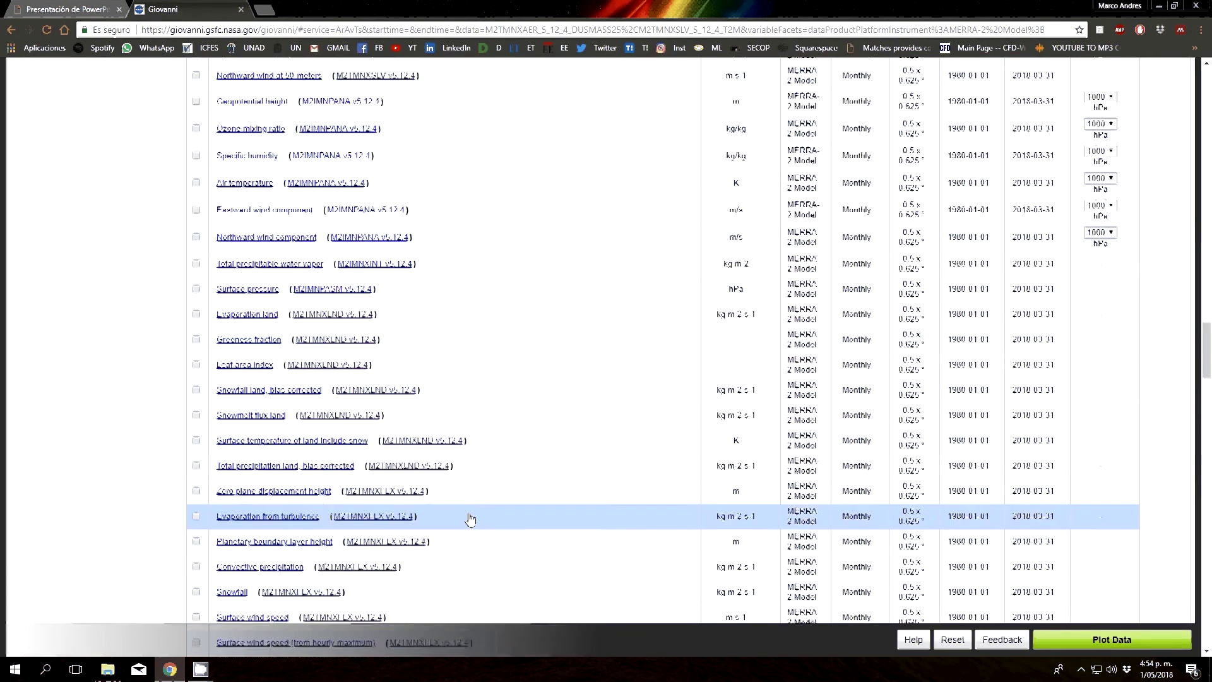
scroll(483, 519, down, 3)
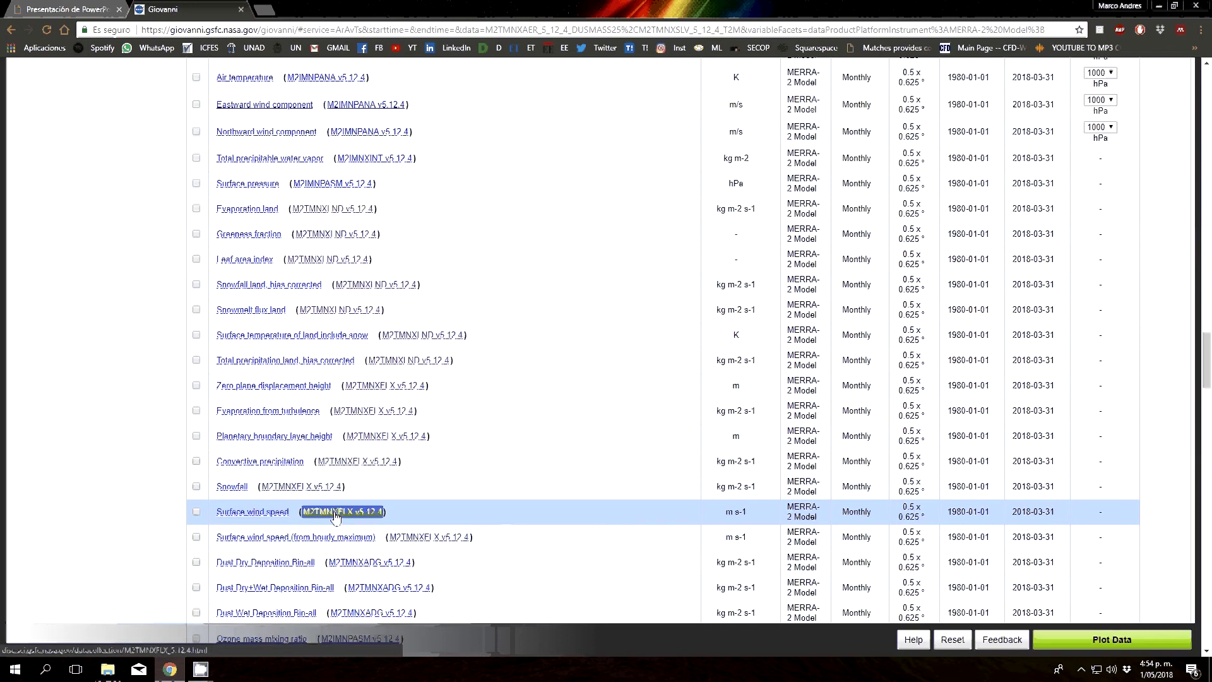
click(229, 517)
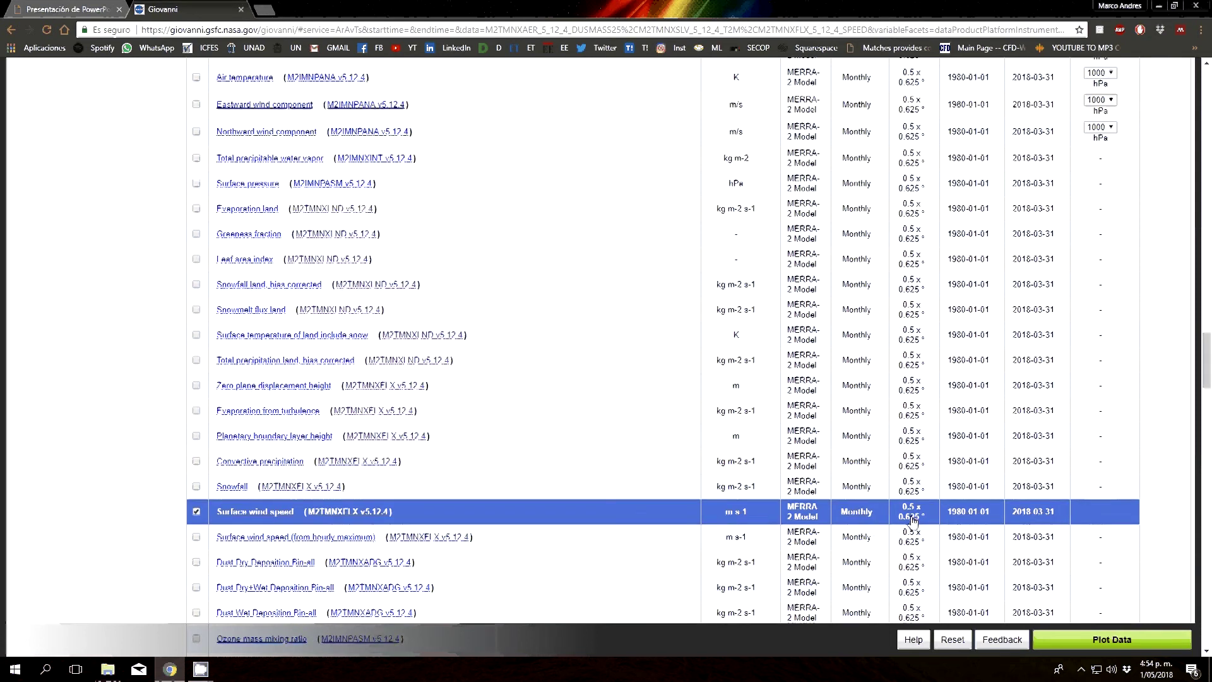
Set the start of the date range to March 2017.
scroll(913, 521, up, 7)
scroll(724, 315, up, 10)
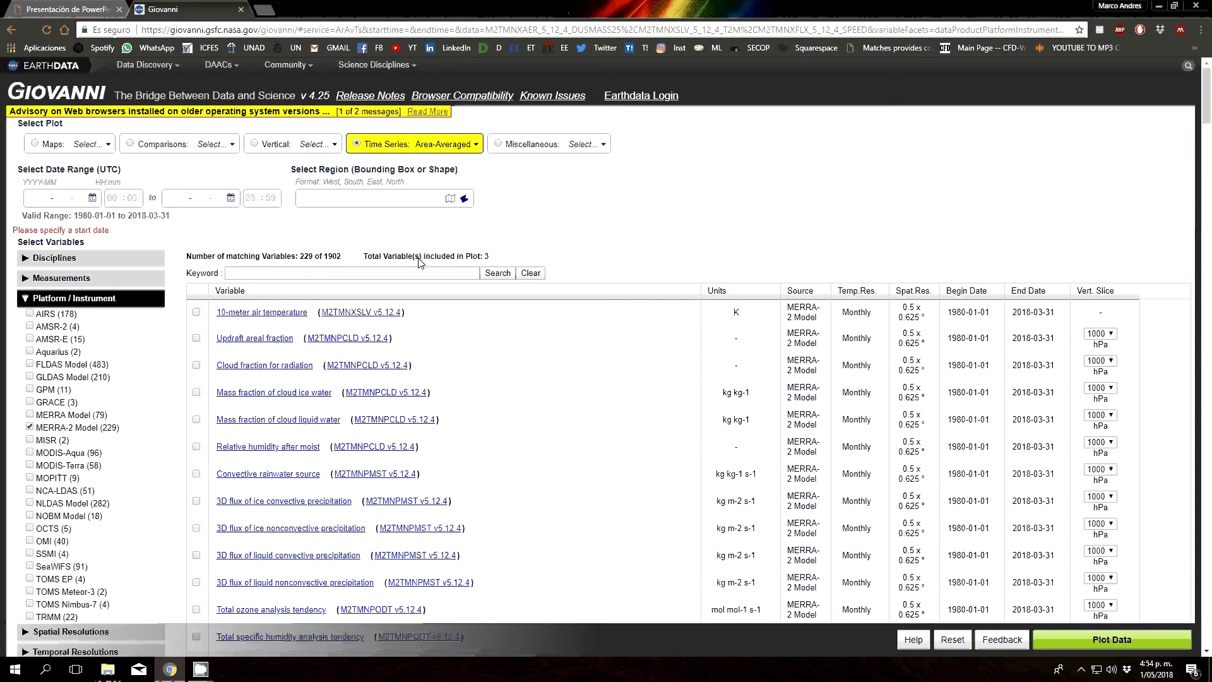
click(80, 201)
click(92, 198)
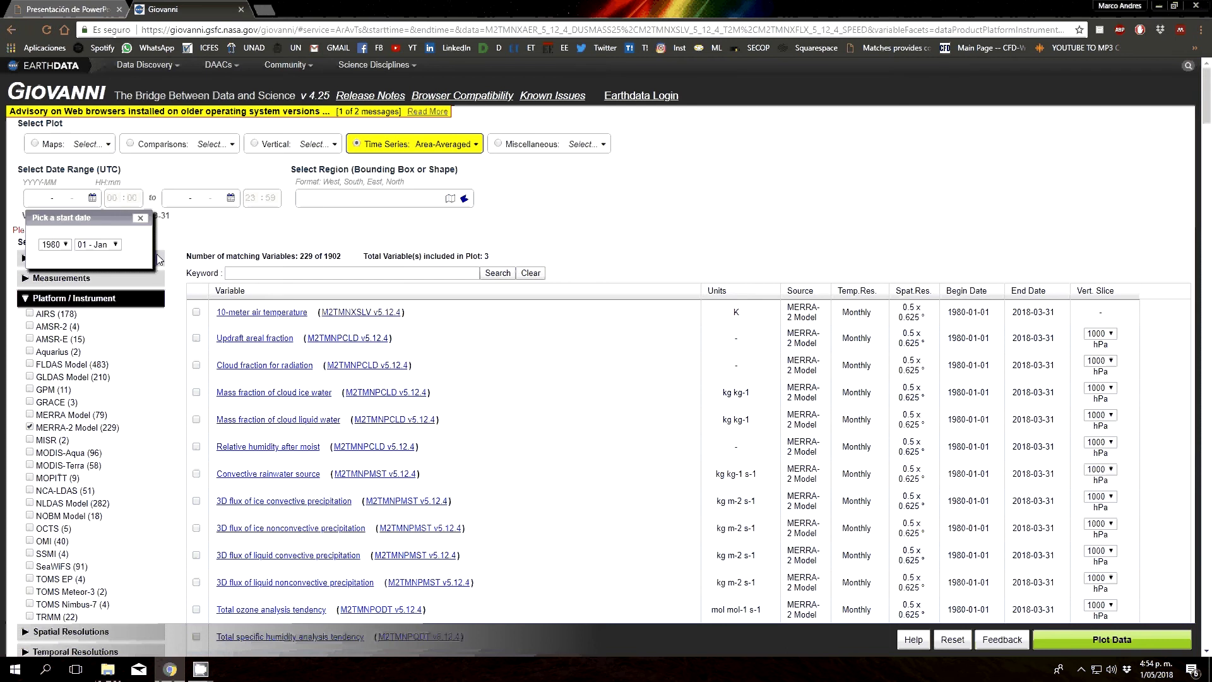
click(55, 244)
drag(69, 377, 74, 275)
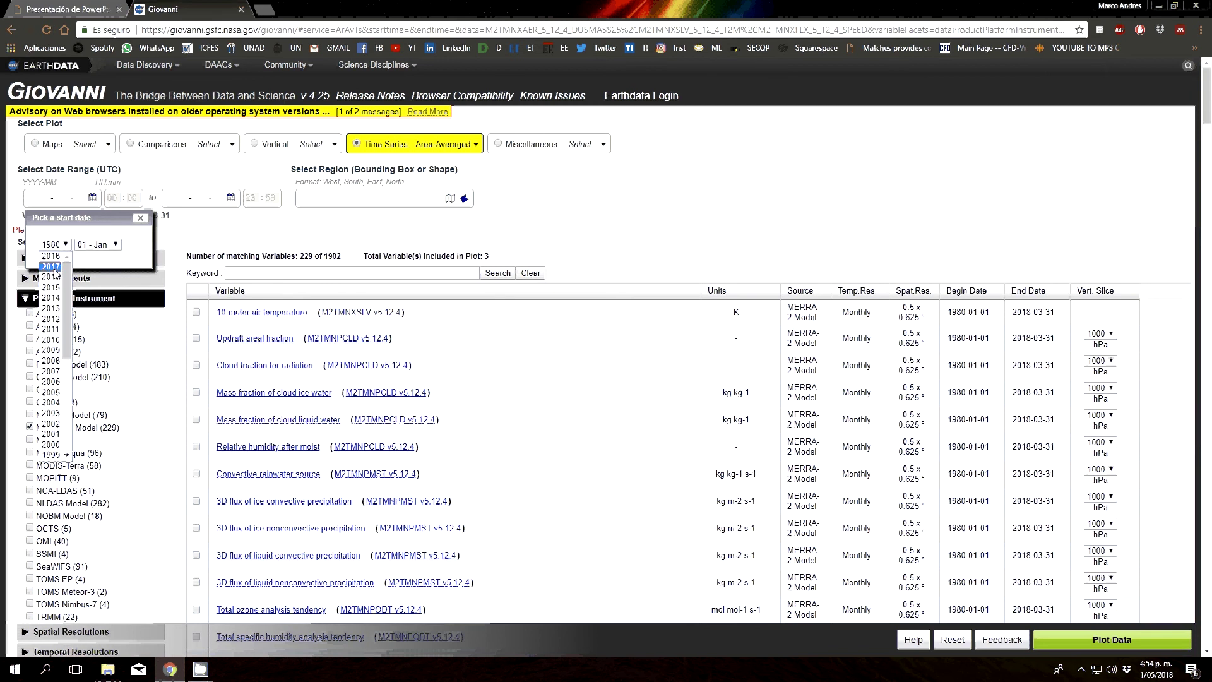
click(56, 266)
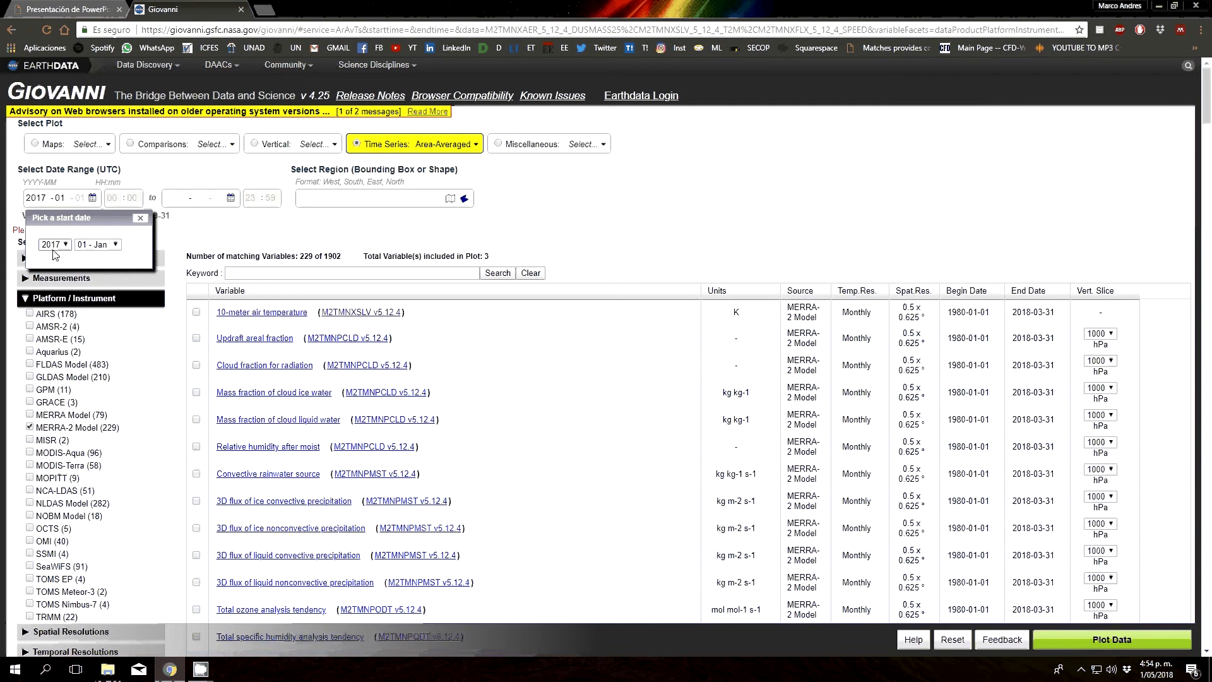
click(107, 246)
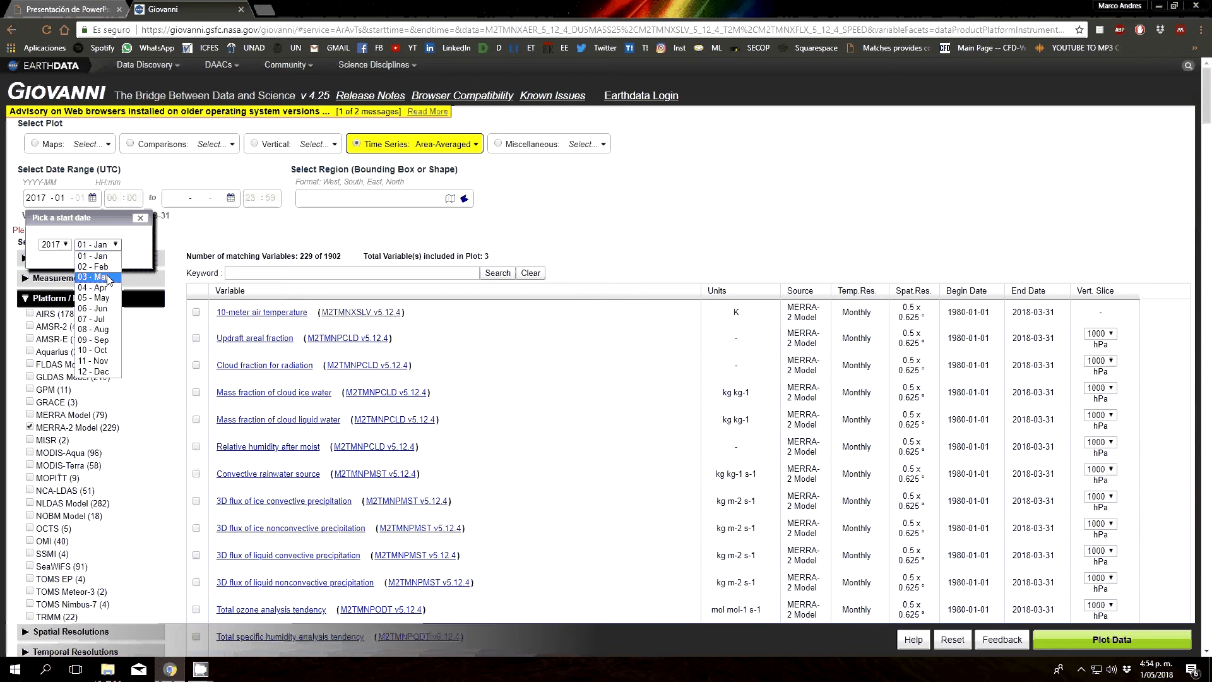
click(111, 278)
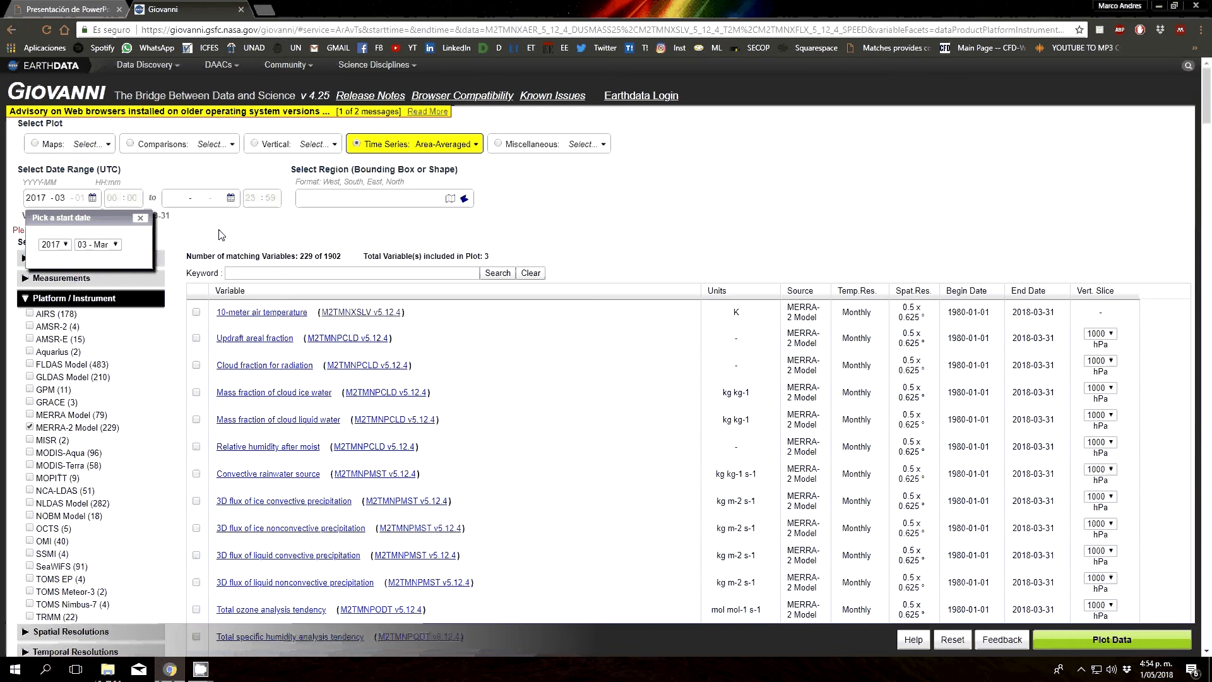
Set the end of the date range to March 2018.
click(231, 198)
click(255, 245)
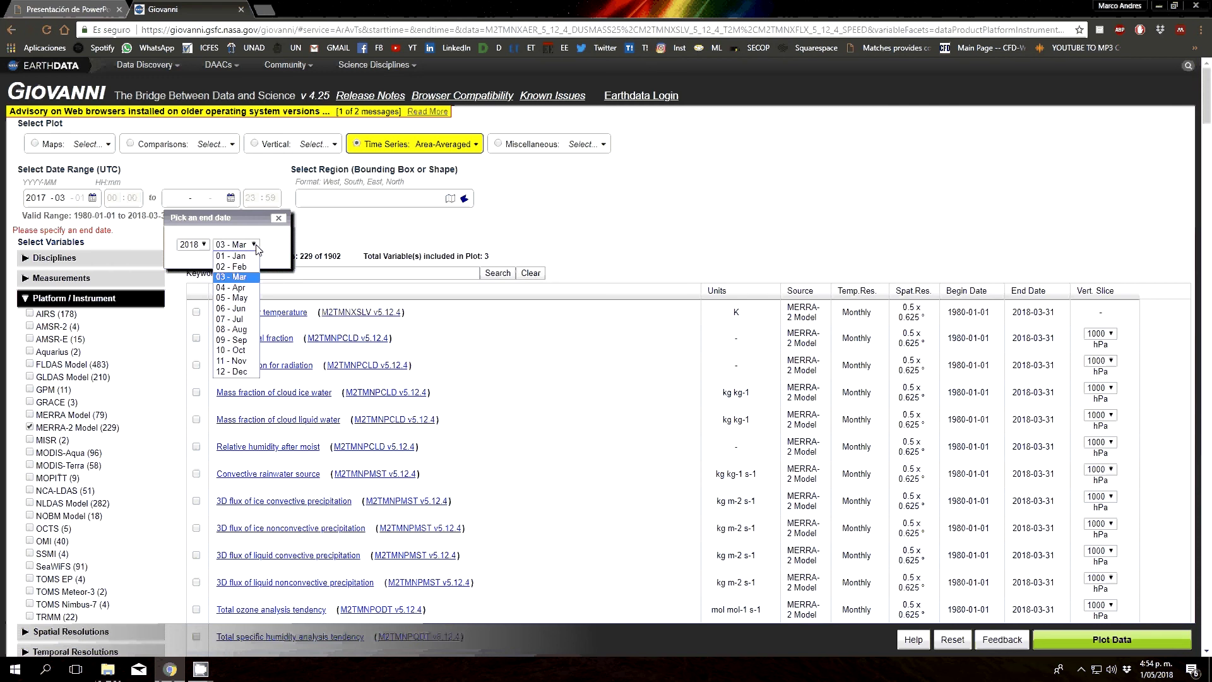
click(247, 288)
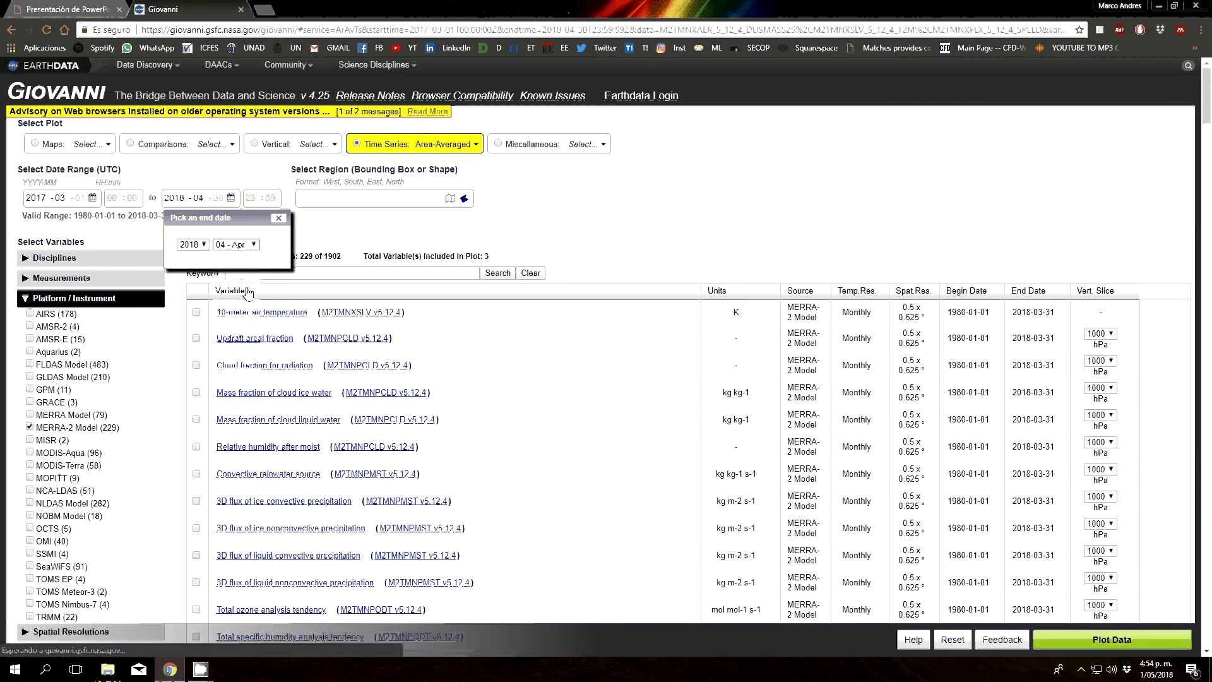
click(255, 246)
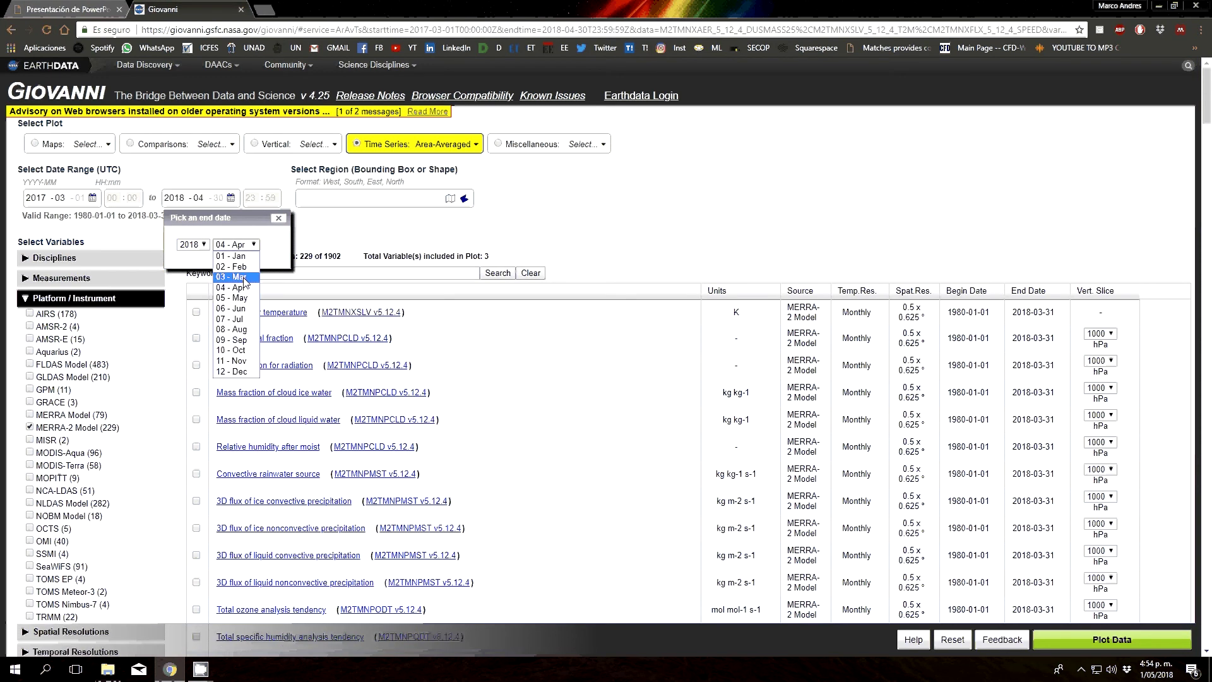
click(244, 277)
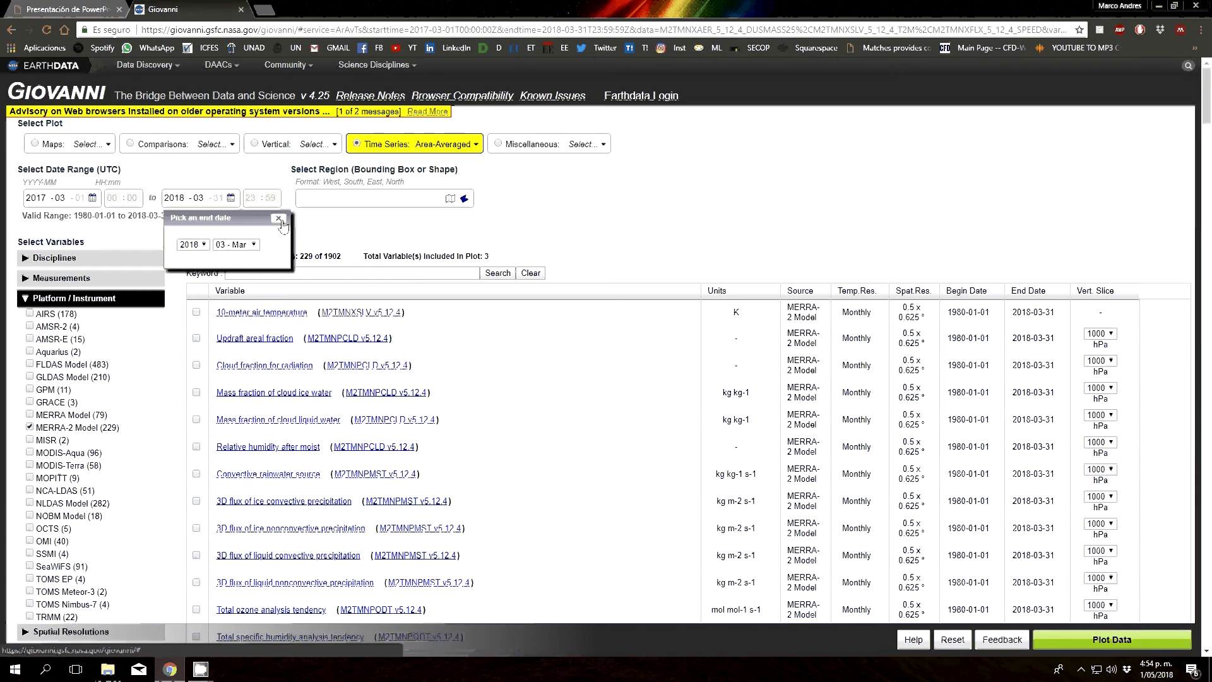
Draw a bounding box over northwestern South America as the region, spanning about 83.8°W to 61.5°W and 7.5°S to 15.7°N.
click(279, 219)
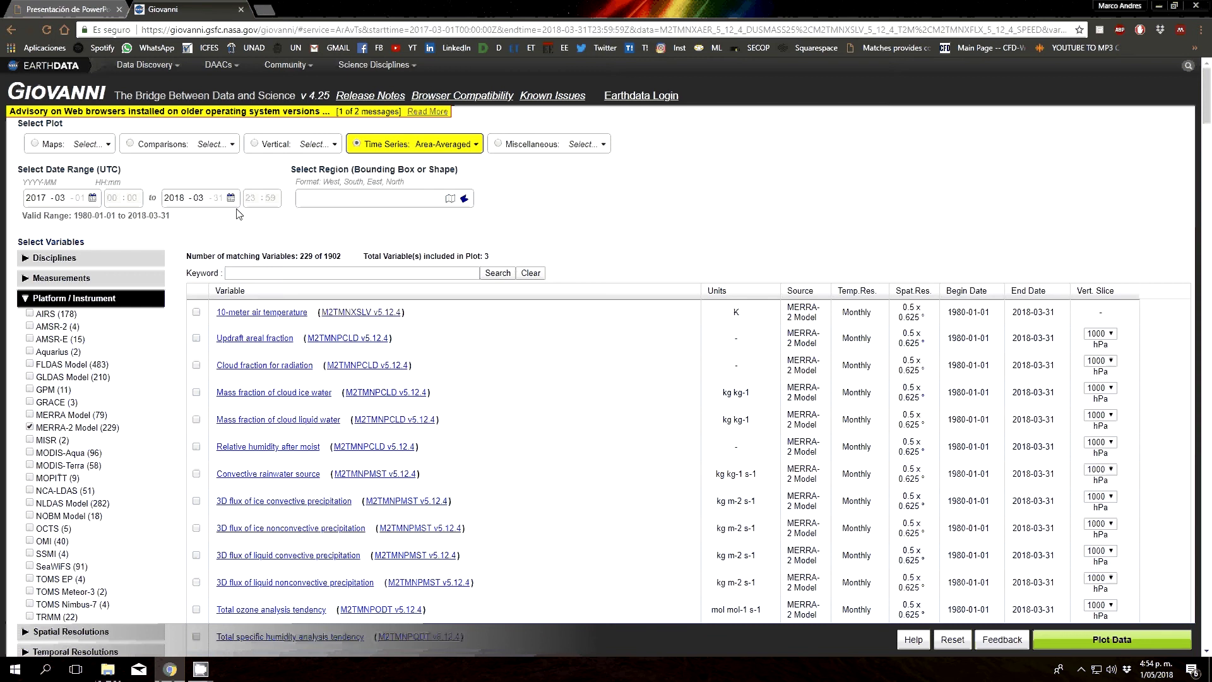
click(405, 201)
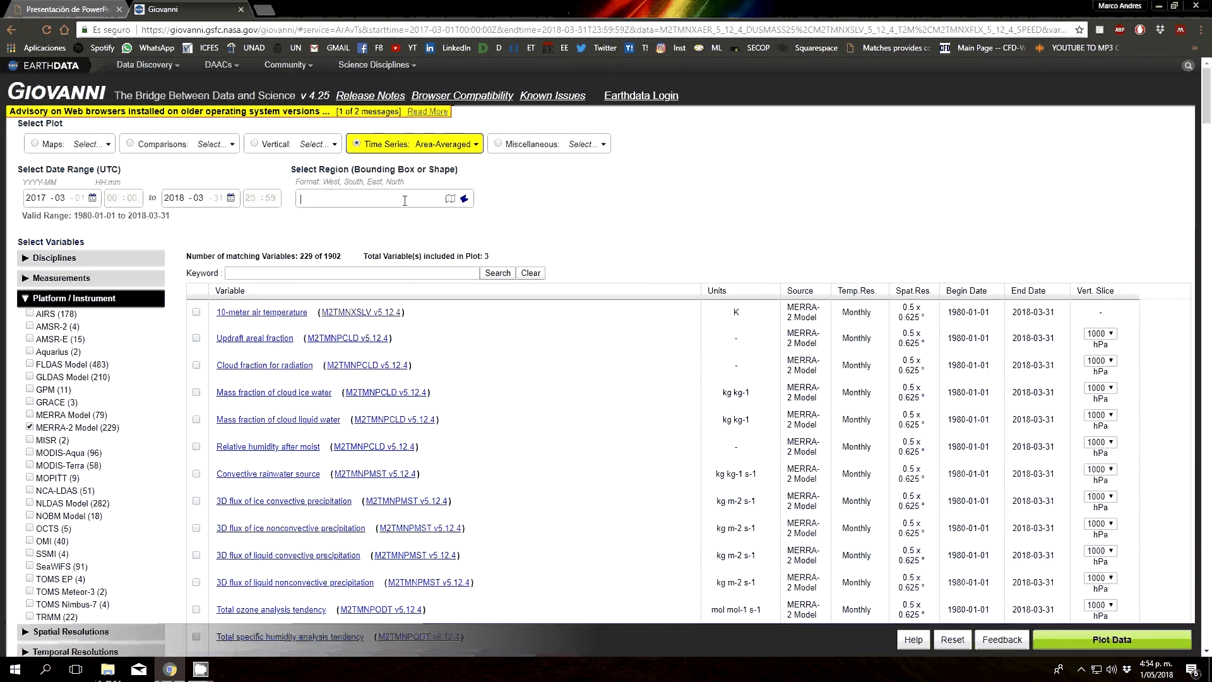
click(450, 199)
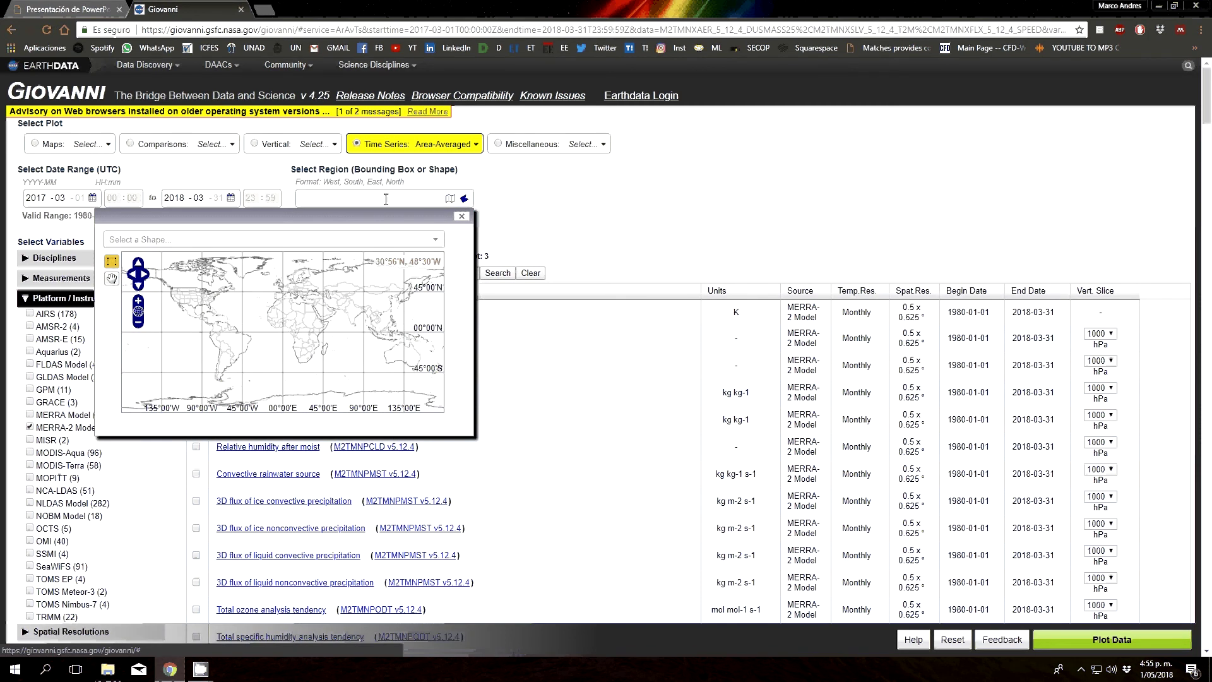
click(138, 303)
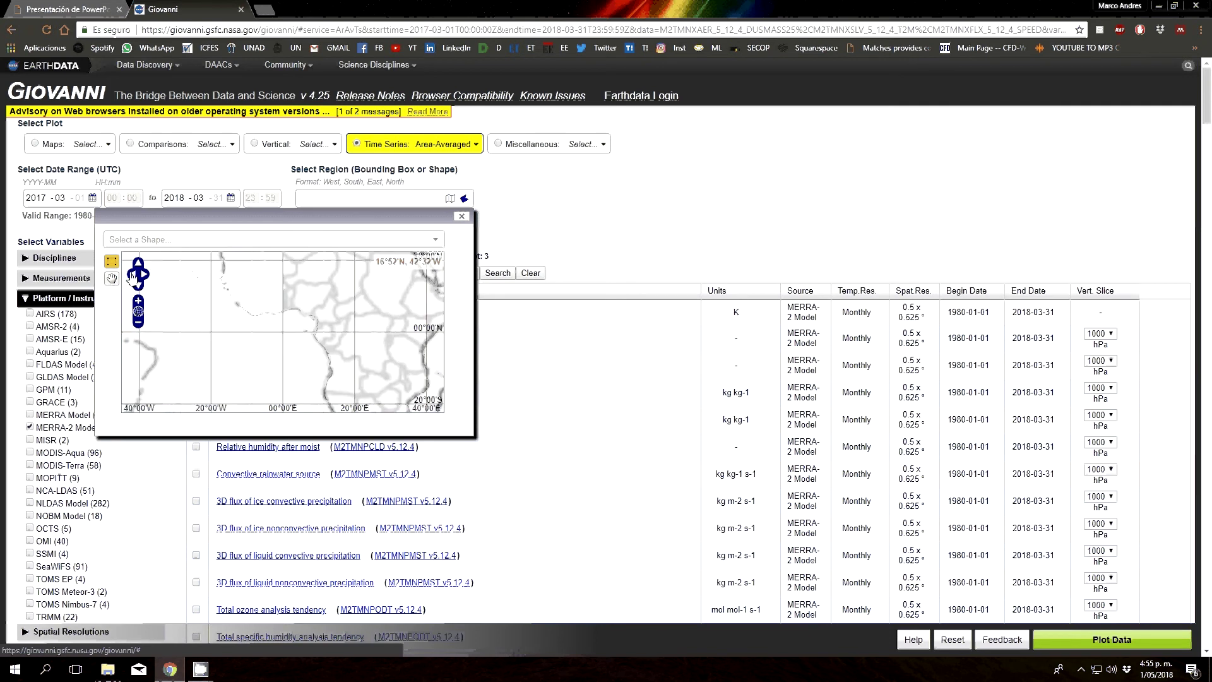
click(132, 276)
click(131, 276)
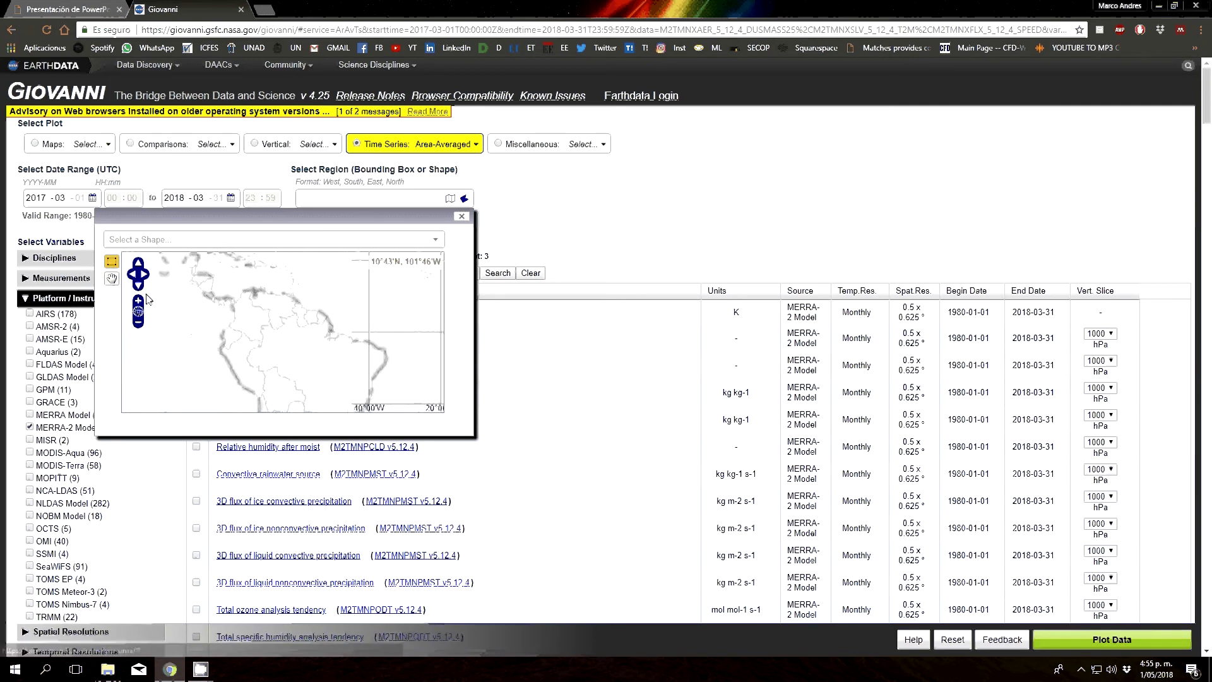
click(138, 302)
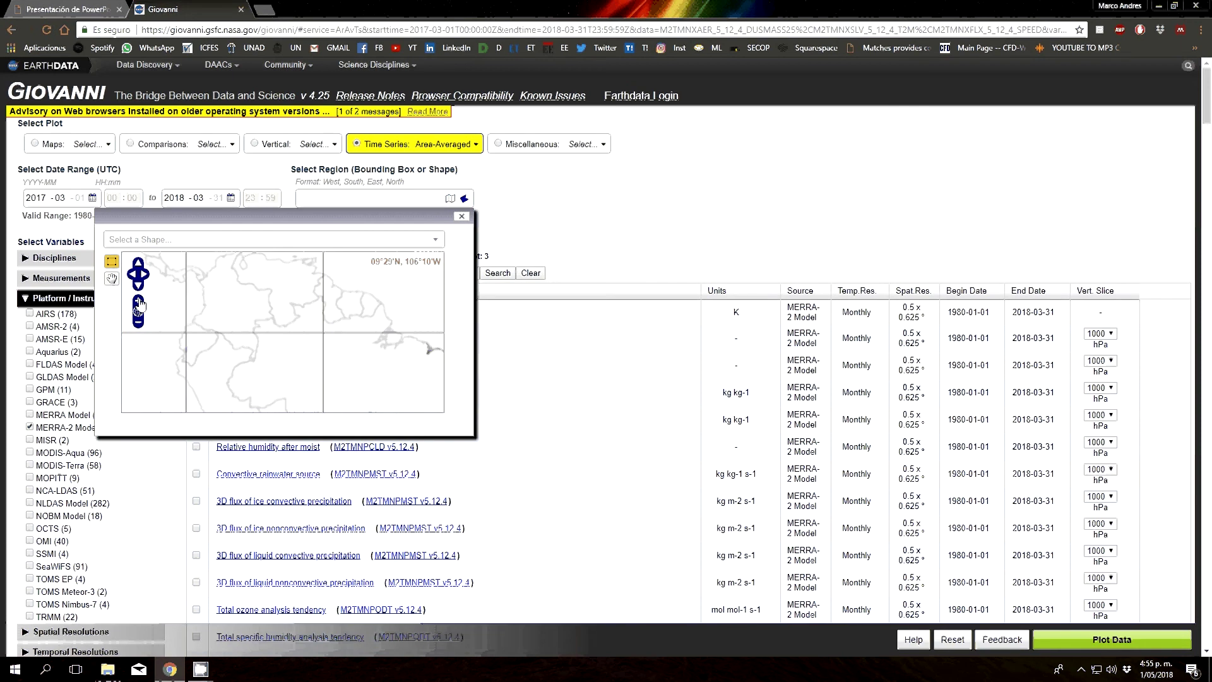
click(138, 264)
click(132, 274)
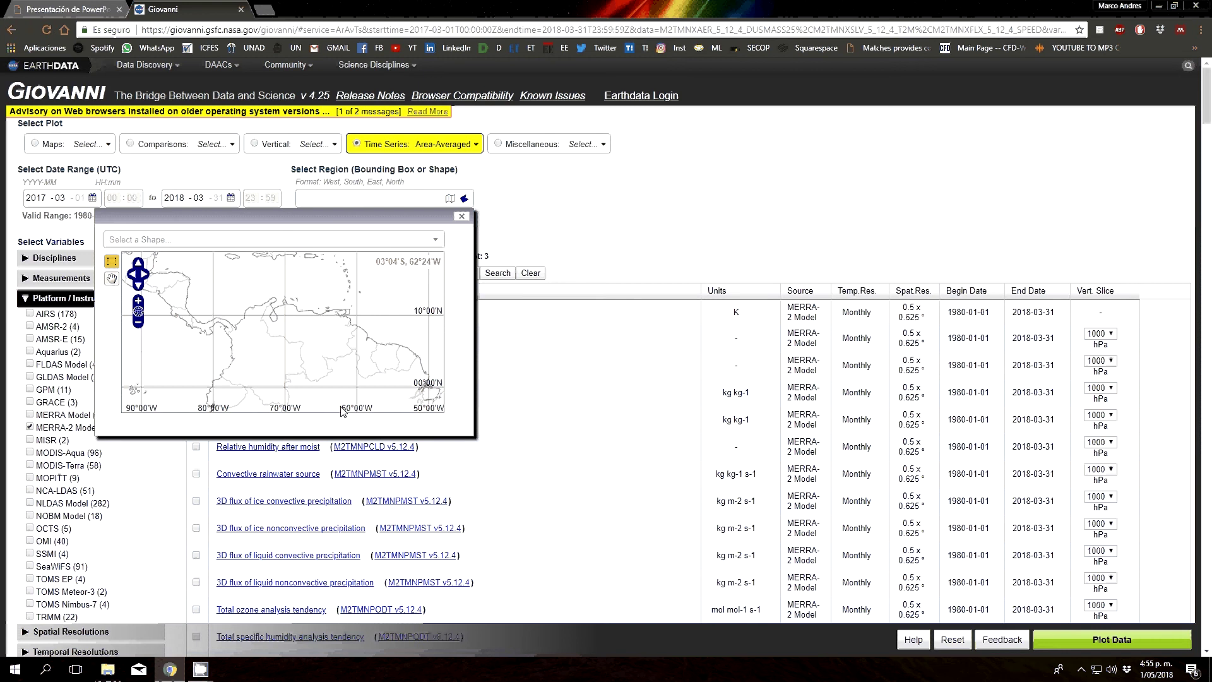
scroll(252, 338, down, 1)
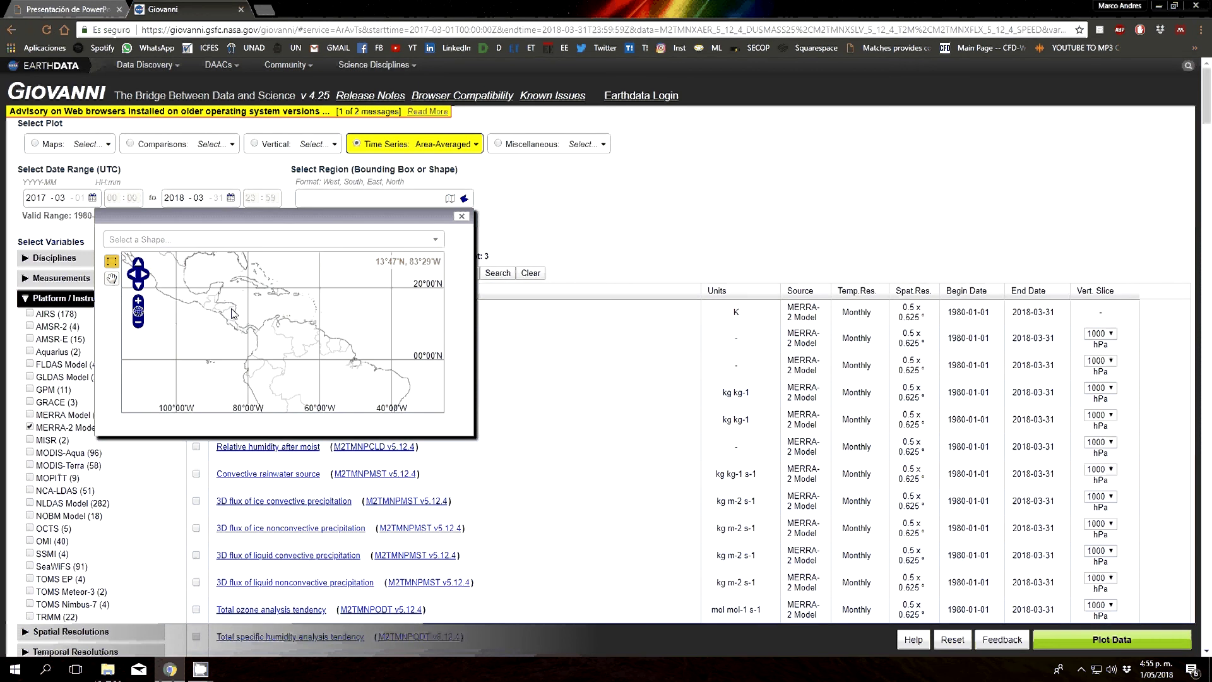
drag(234, 304, 314, 386)
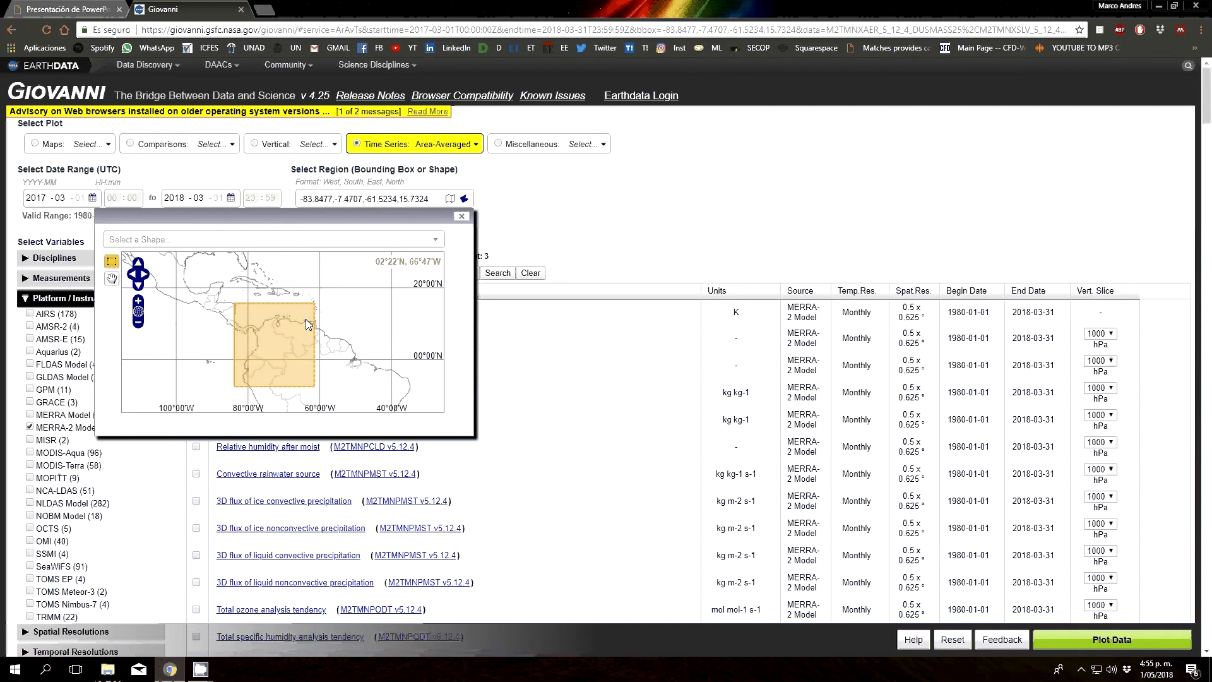
click(466, 217)
Change the plot type to Time Averaged Map.
click(97, 142)
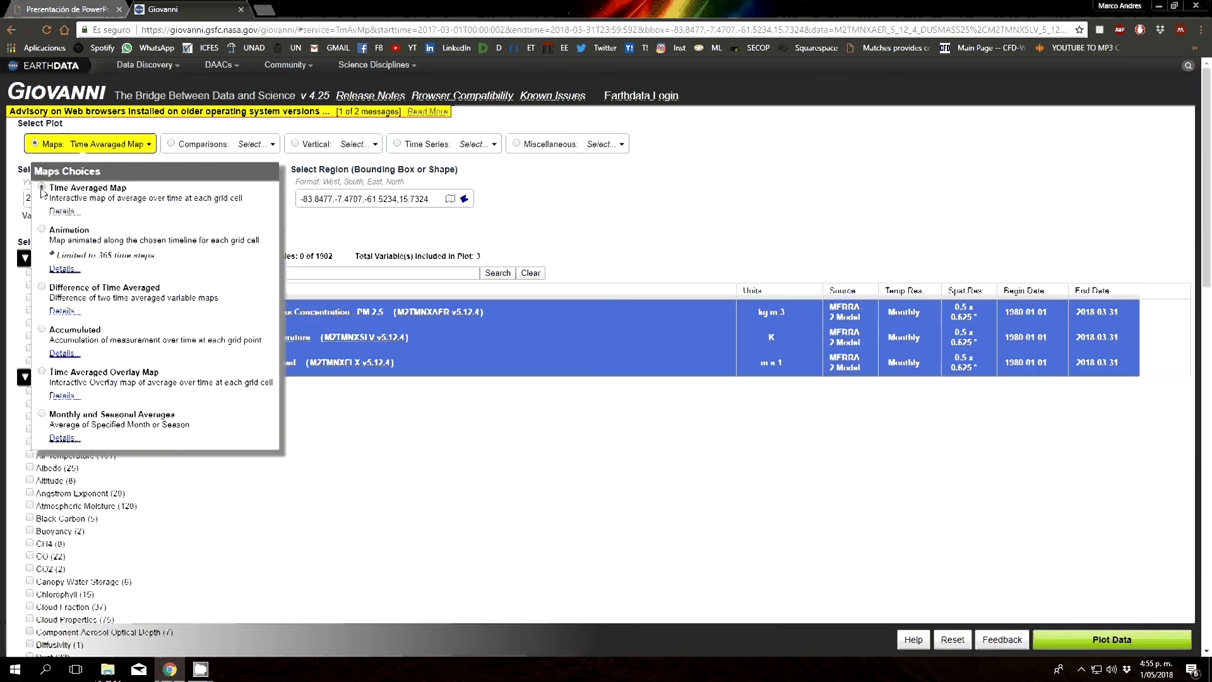
click(41, 189)
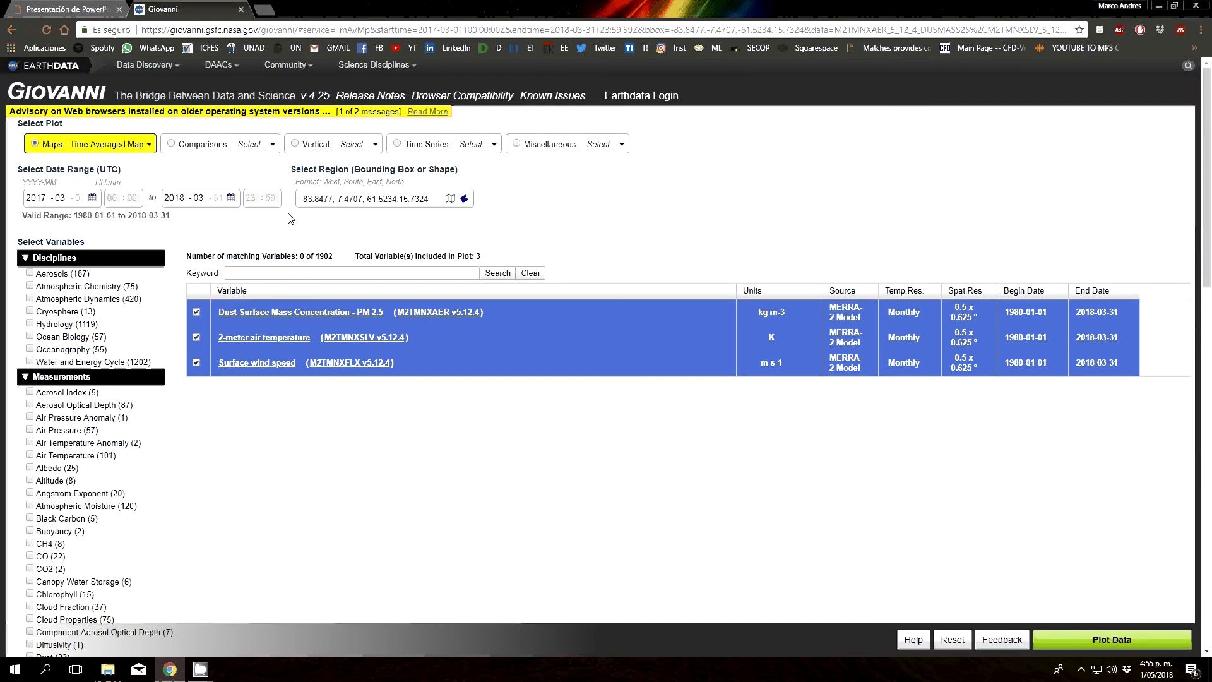
click(141, 145)
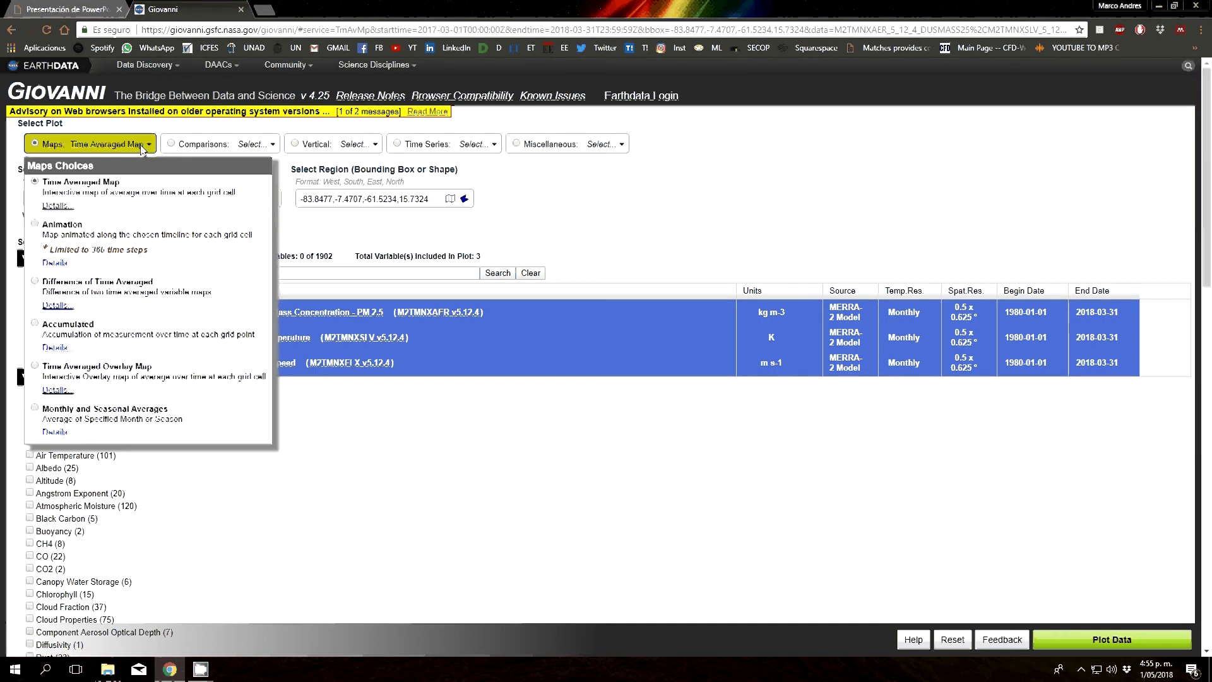
click(120, 196)
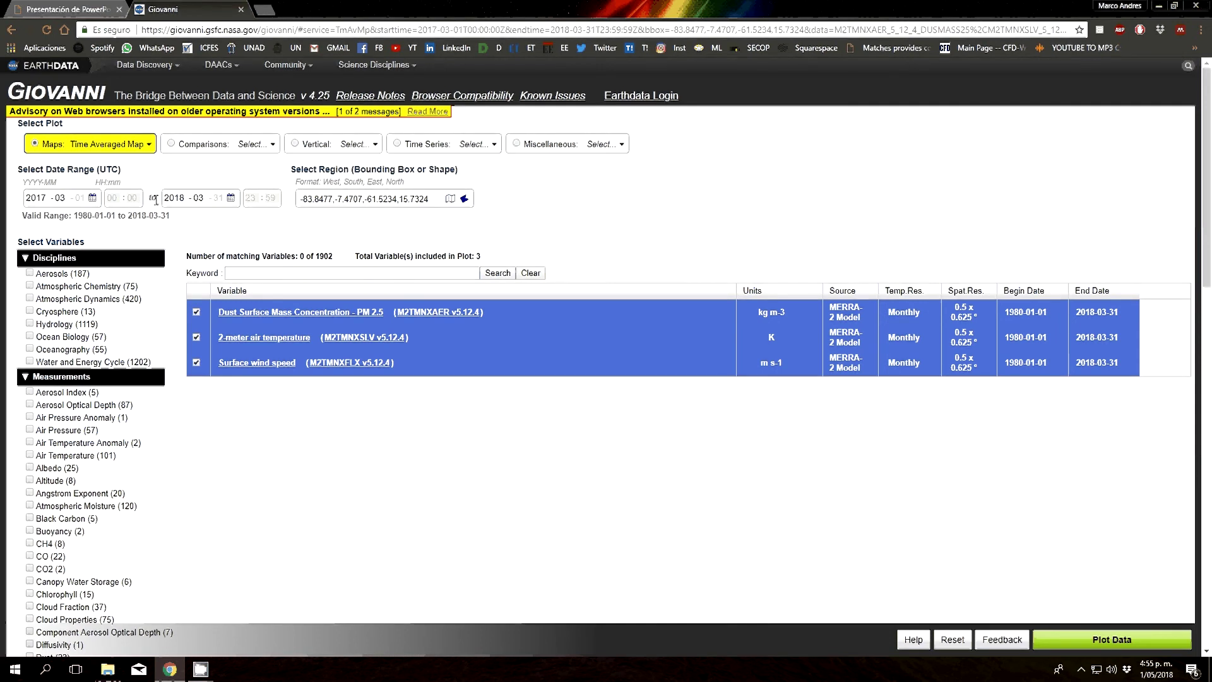
Check the selected region on the map and its west and south bounding-box coordinates.
click(450, 198)
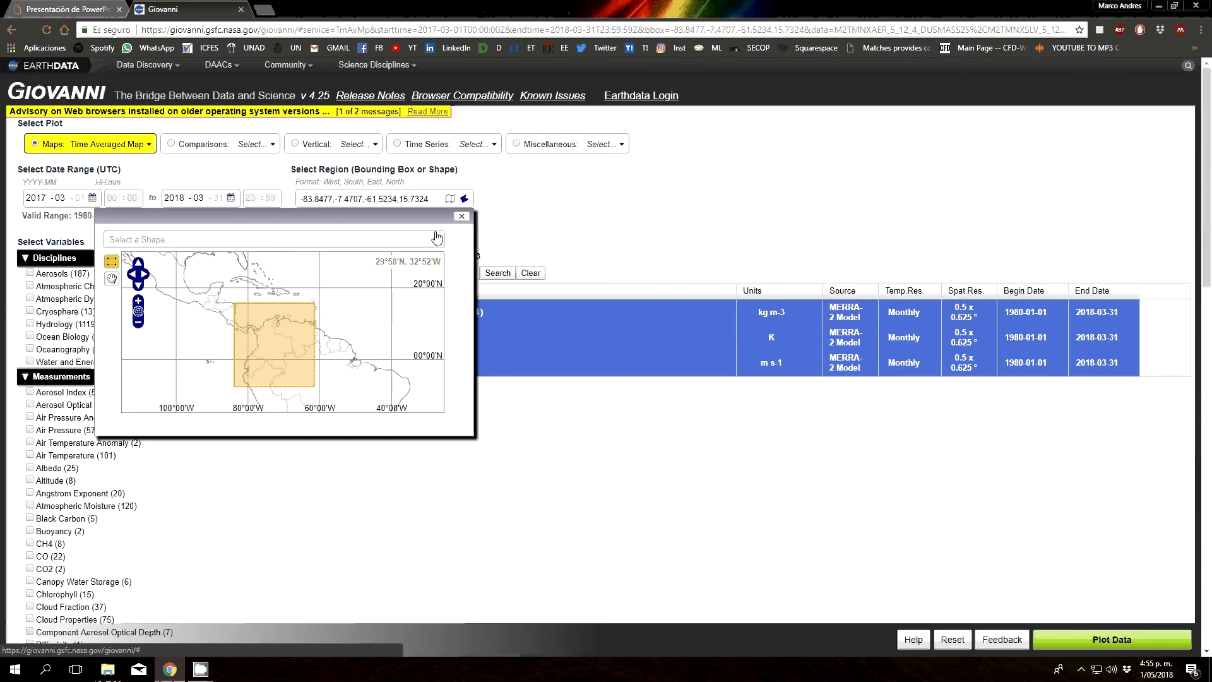
click(334, 211)
drag(301, 199, 329, 200)
click(337, 200)
drag(337, 199, 362, 201)
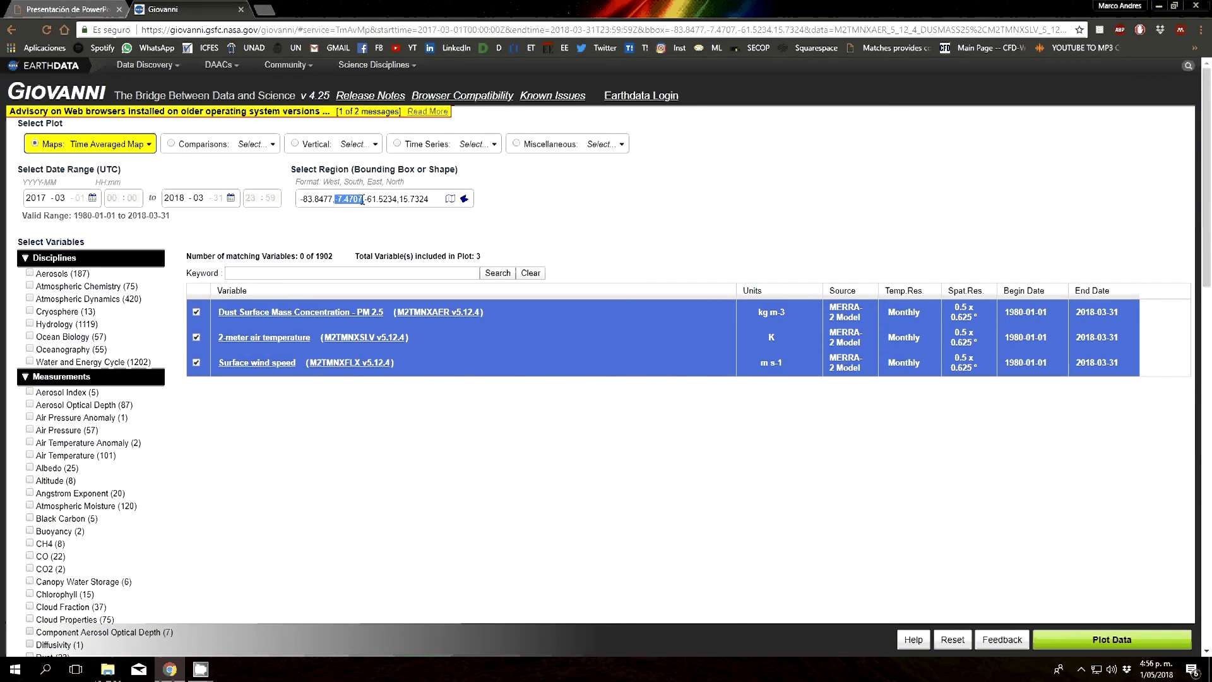
click(497, 210)
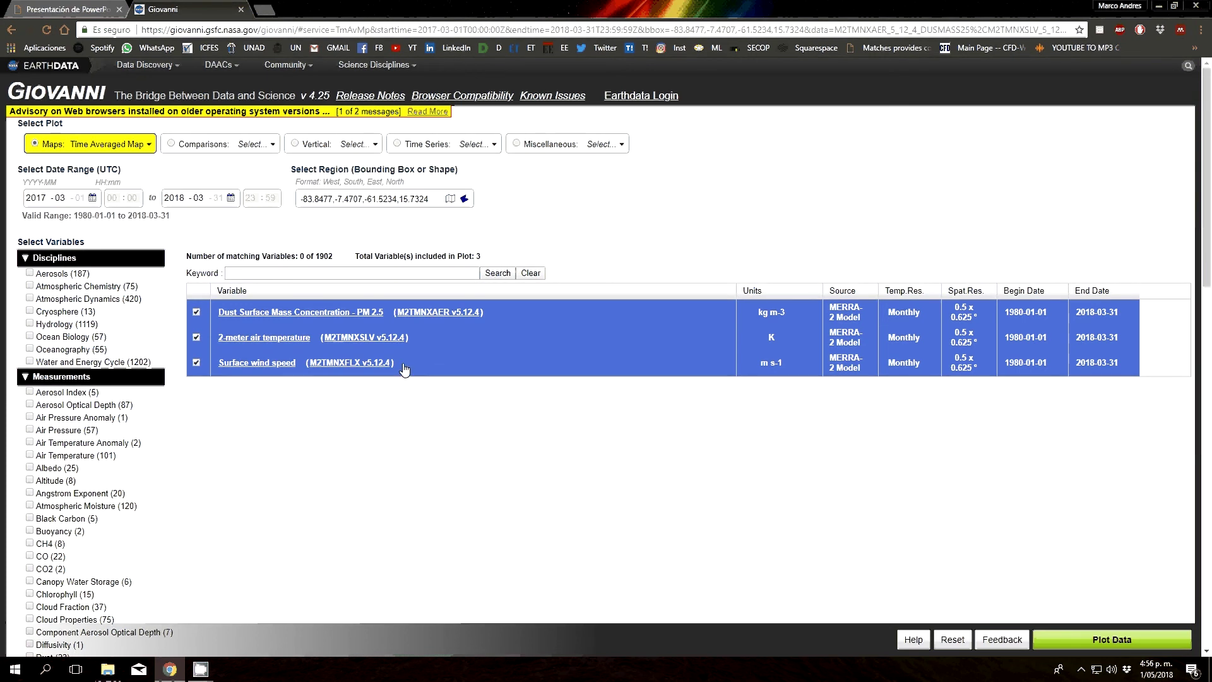
Plot the time averaged maps and look through the air temperature, PM 2.5 dust and surface wind speed results.
click(1104, 647)
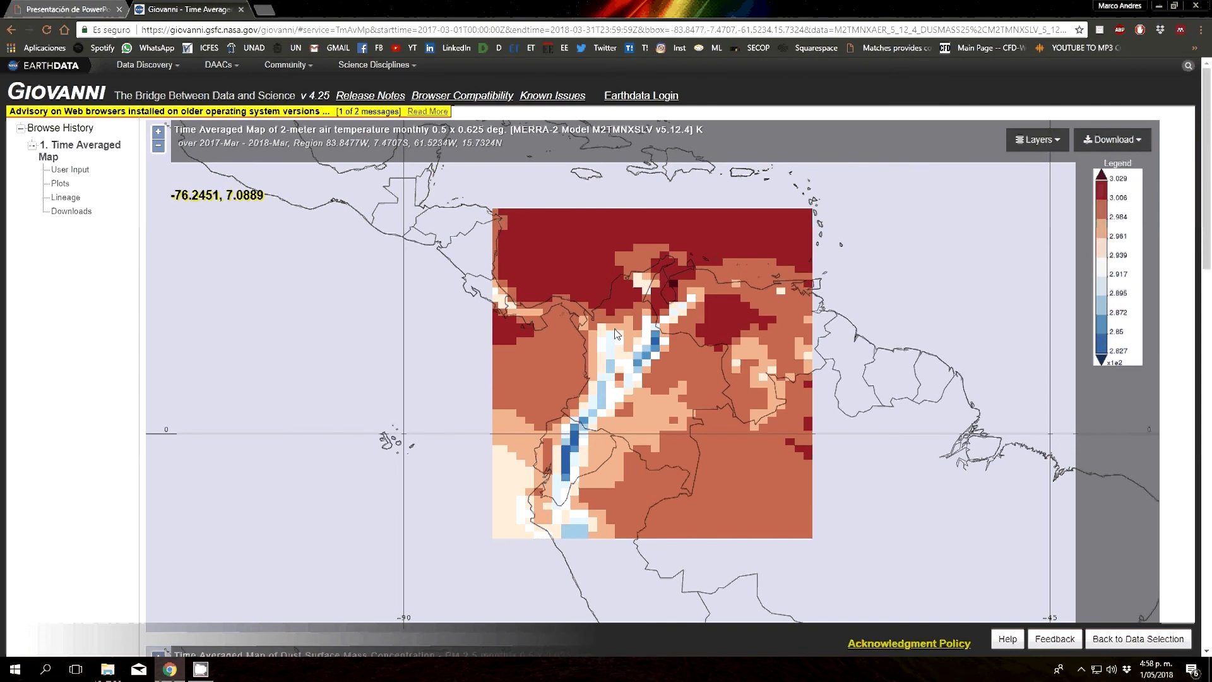
mouse_move(1208, 153)
mouse_down()
mouse_move(1209, 566)
mouse_move(1210, 158)
mouse_up()
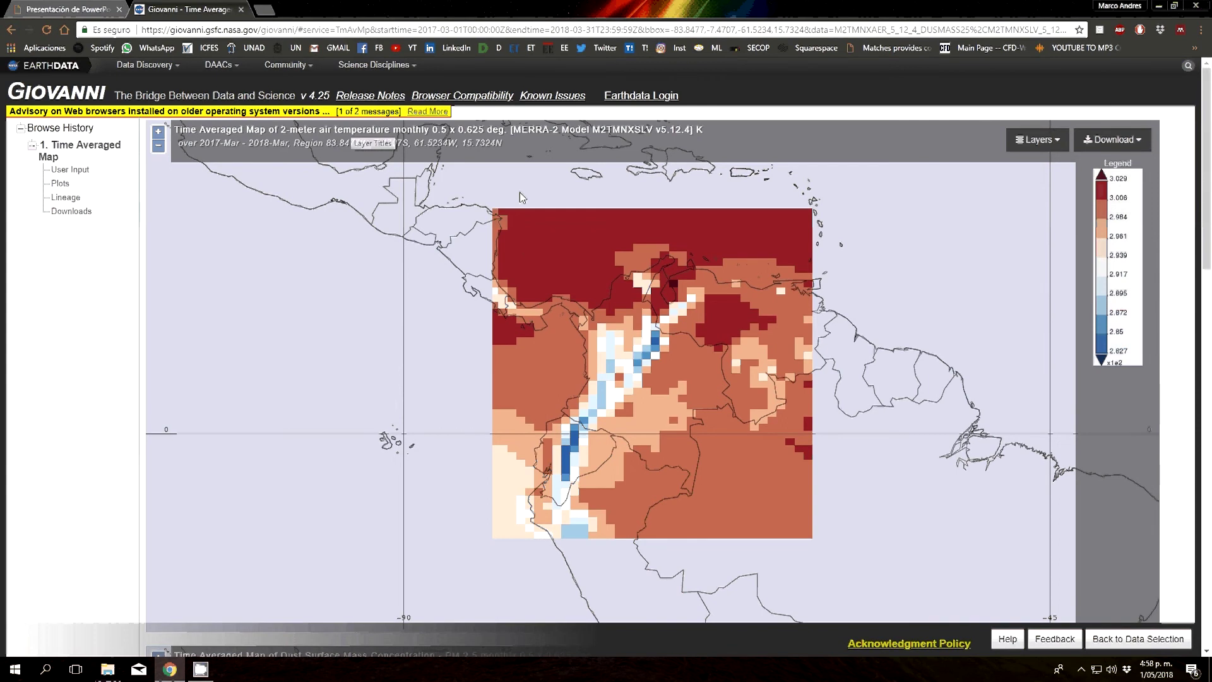
drag(1211, 167, 1211, 406)
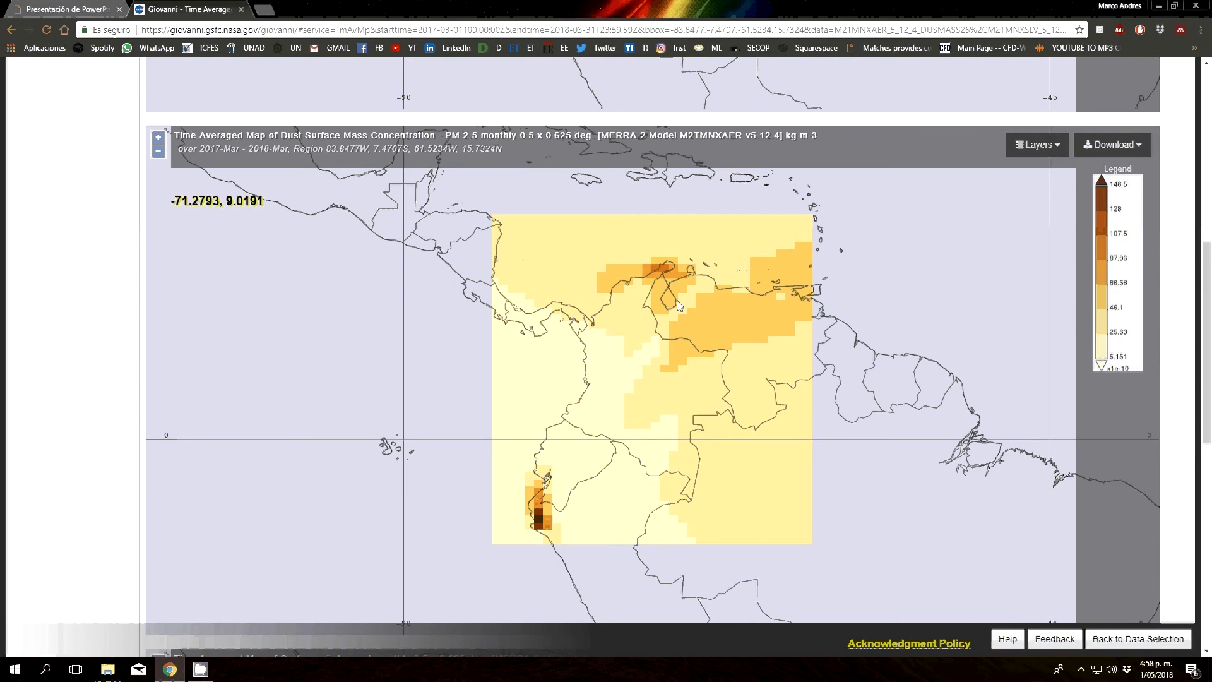
drag(1210, 275, 1210, 469)
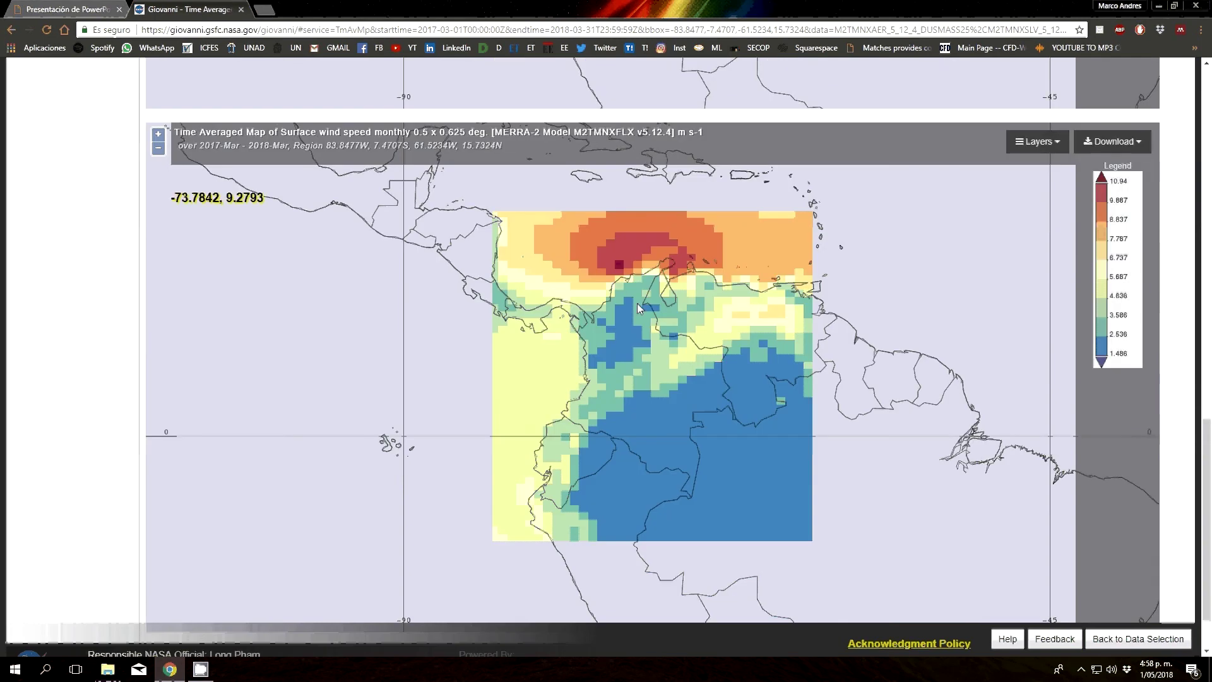
drag(1209, 468, 1209, 404)
scroll(1210, 404, down, 3)
drag(1211, 285, 1209, 117)
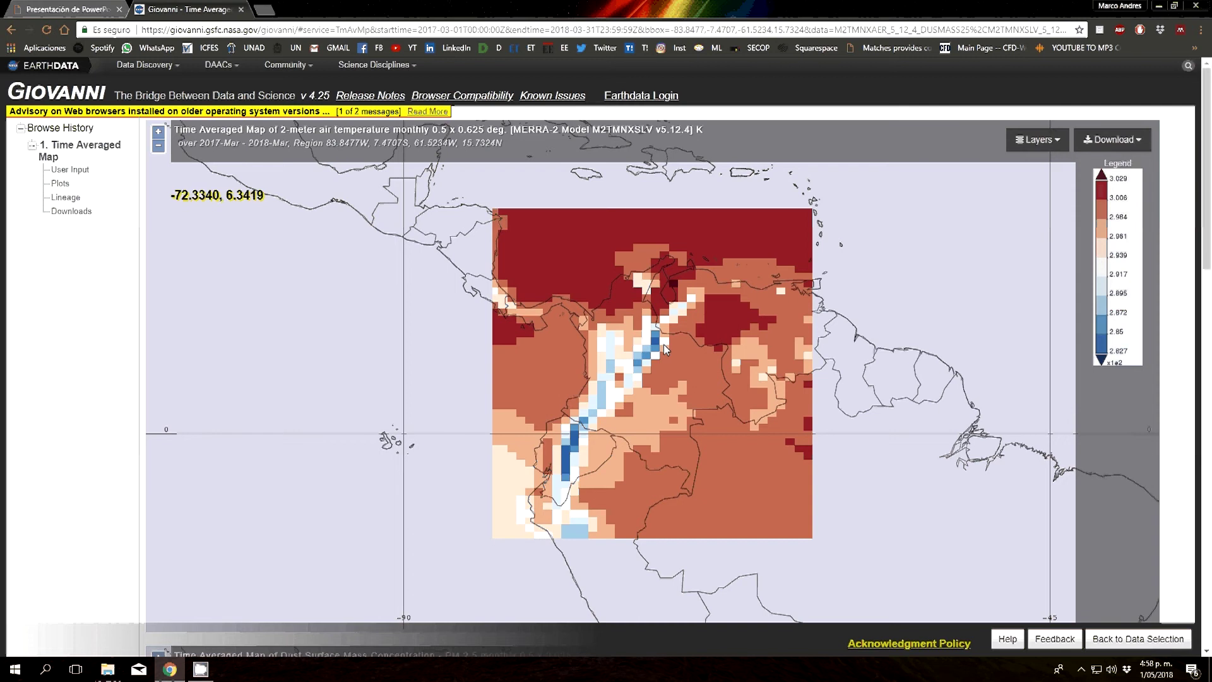
Look at the temperature map's download formats and the list of downloadable files, and return to the plots.
click(1111, 139)
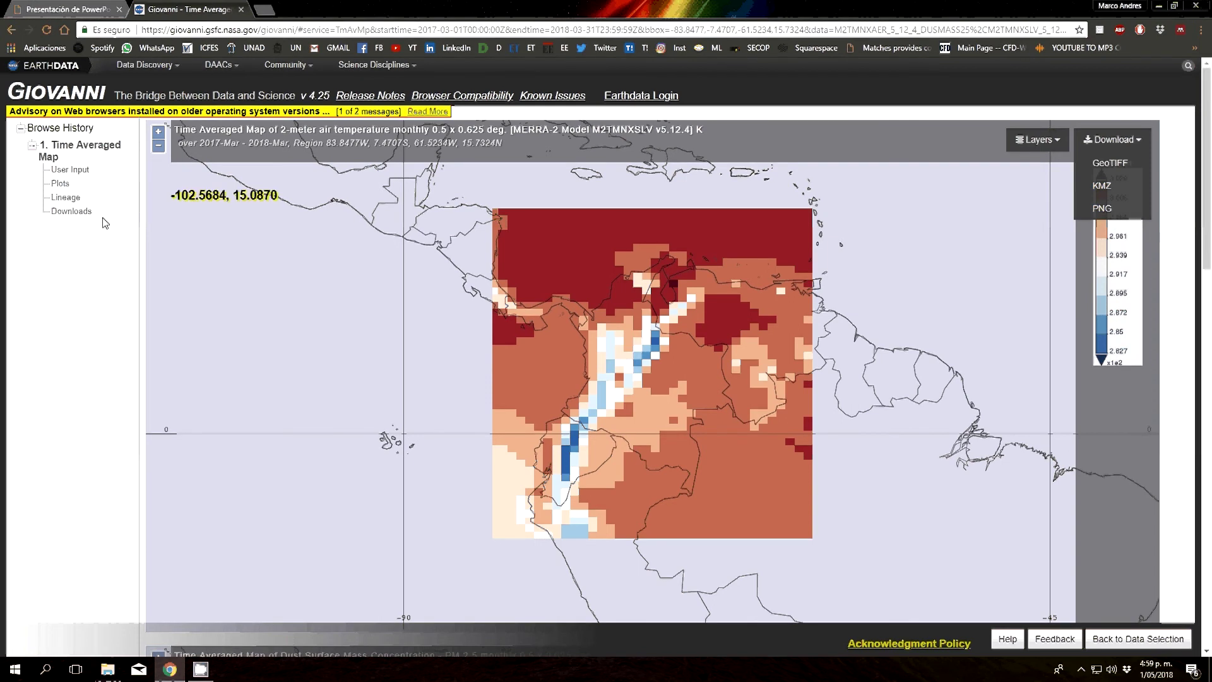
click(72, 211)
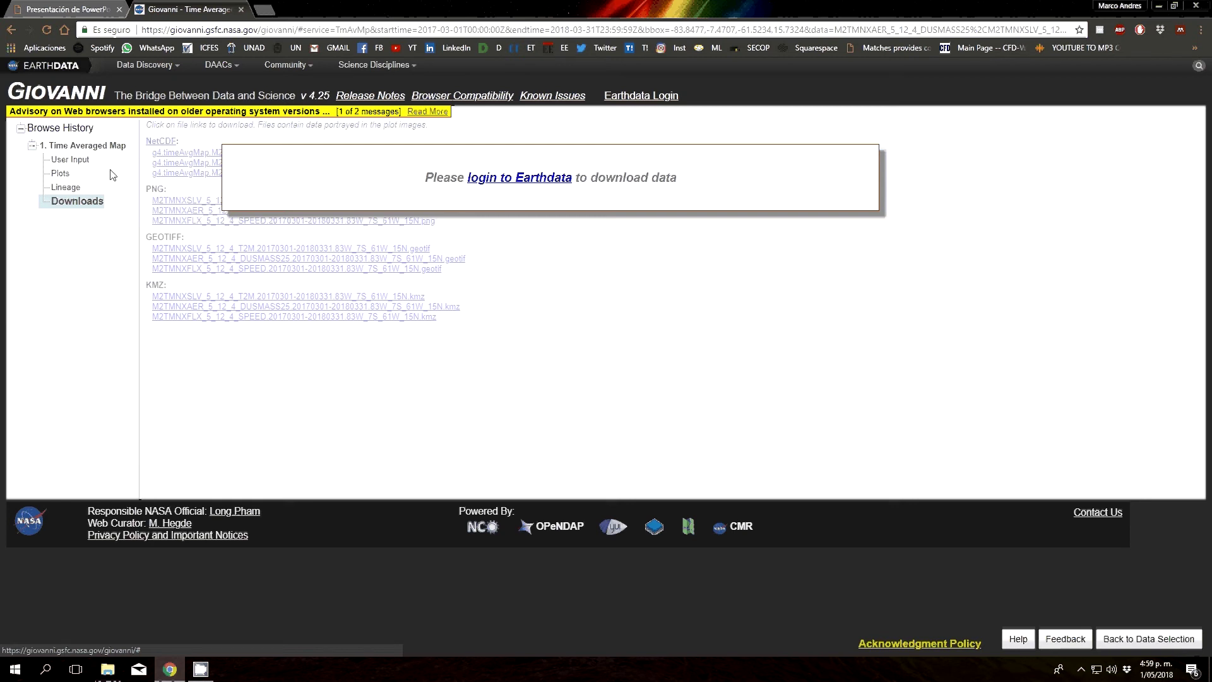
click(69, 175)
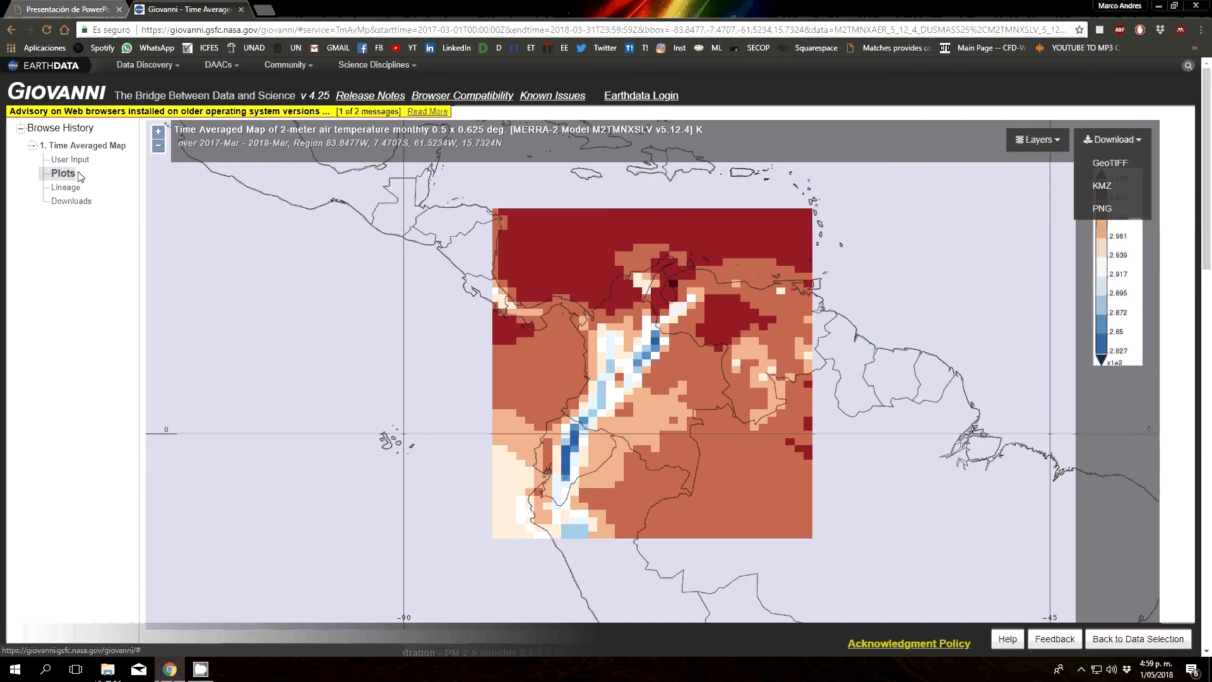
Set the 2-meter air temperature map's data range maximum to 300 and turn smoothing on.
click(1038, 140)
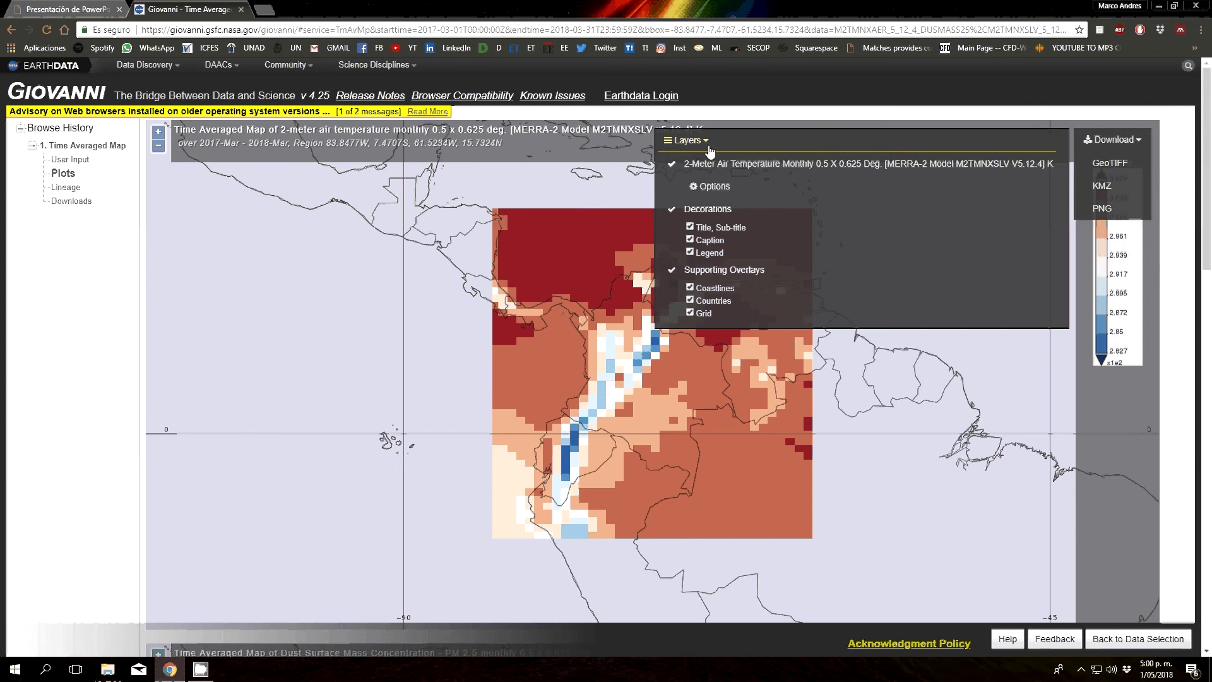
click(711, 187)
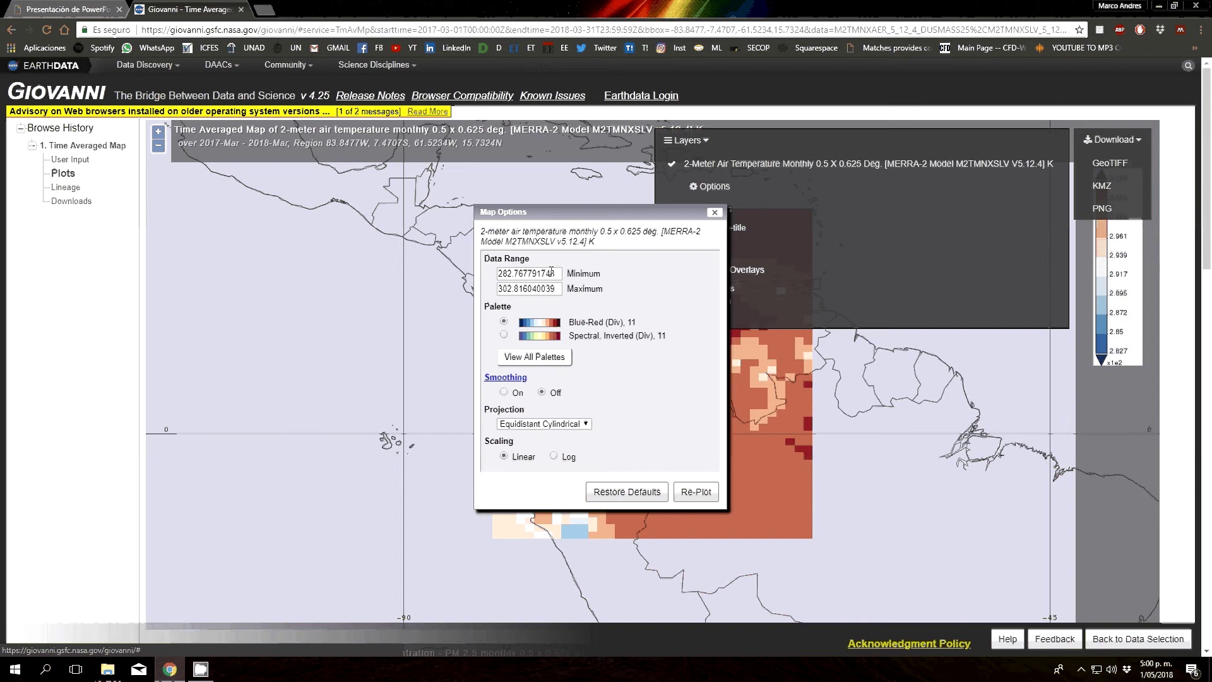
drag(526, 289, 568, 288)
text(300)
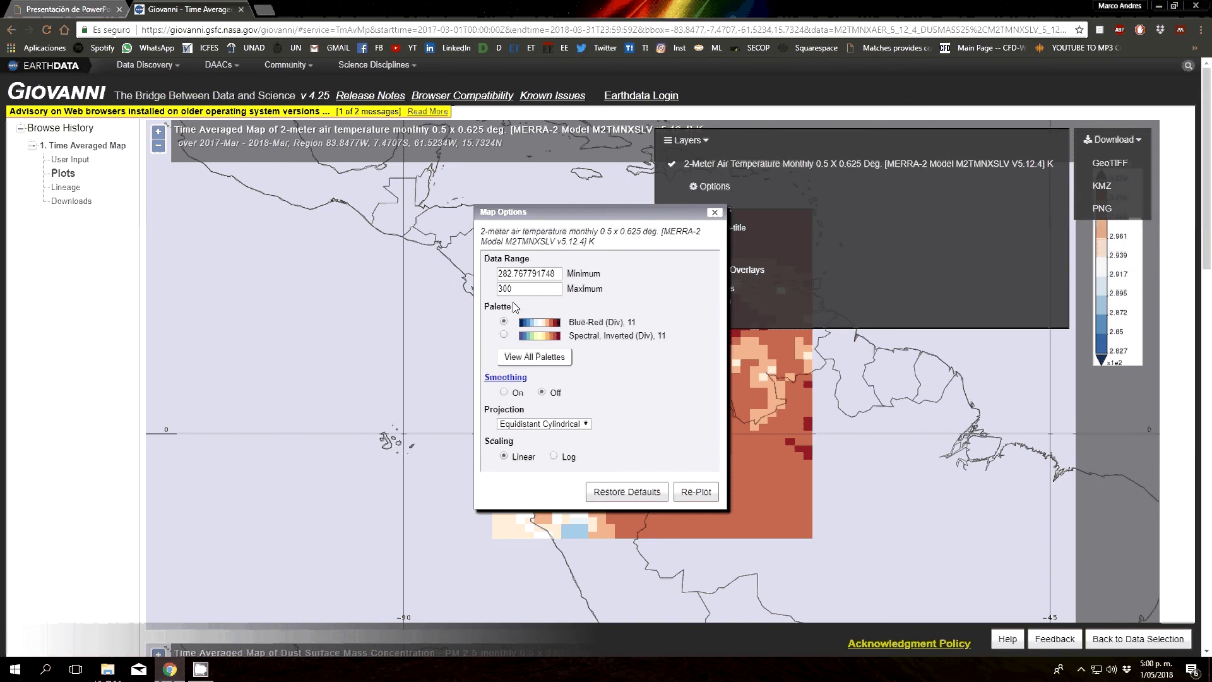
click(505, 392)
drag(626, 212, 286, 182)
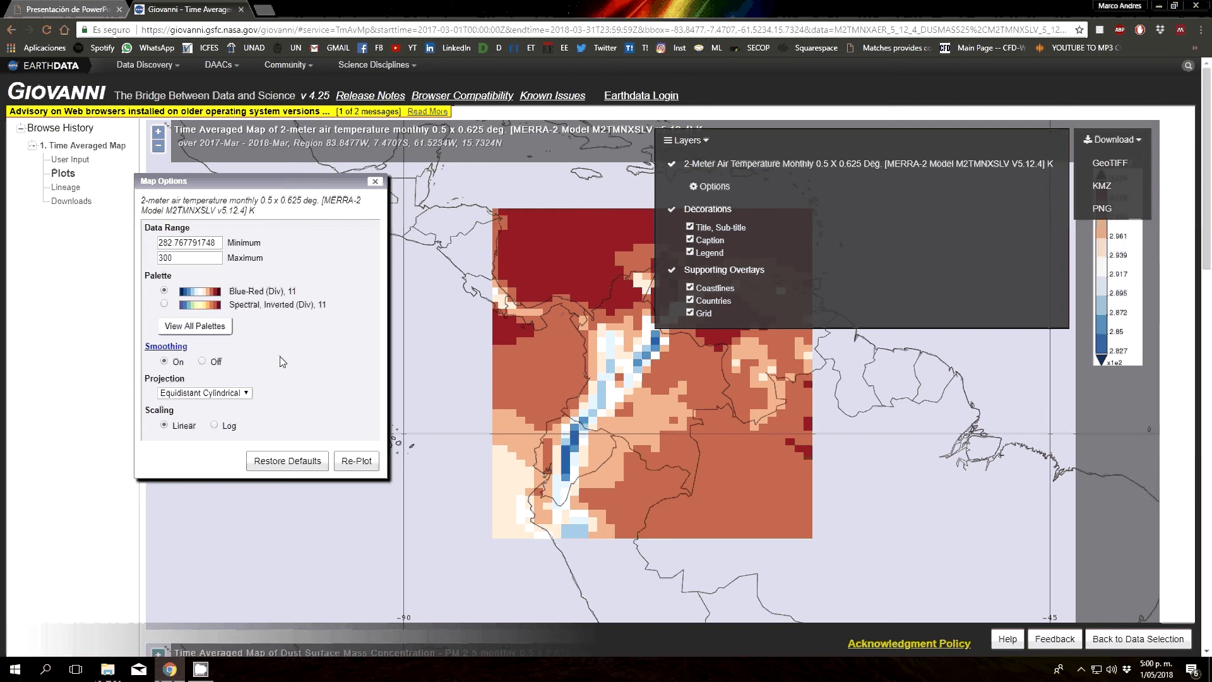
Add the Blue-Yellow-Red (Div), 12 (Source: Panoply) palette to the 2-meter air temperature map and re-plot it.
click(182, 306)
click(176, 334)
scroll(575, 371, down, 5)
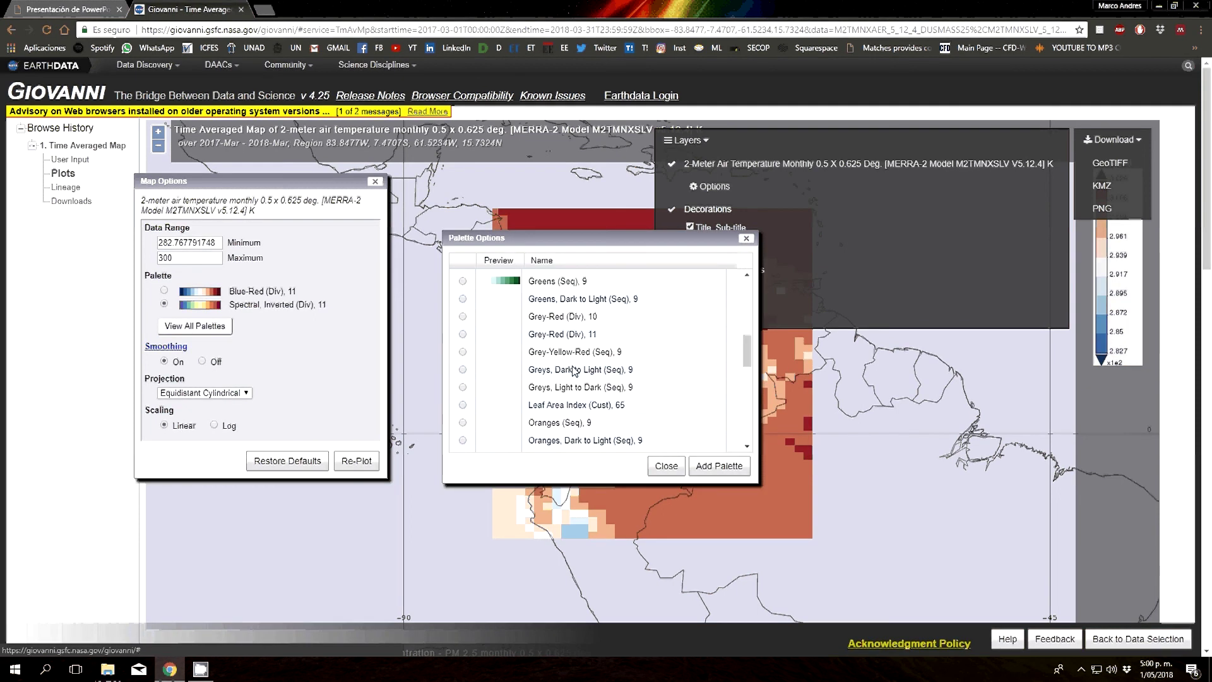
scroll(540, 383, up, 3)
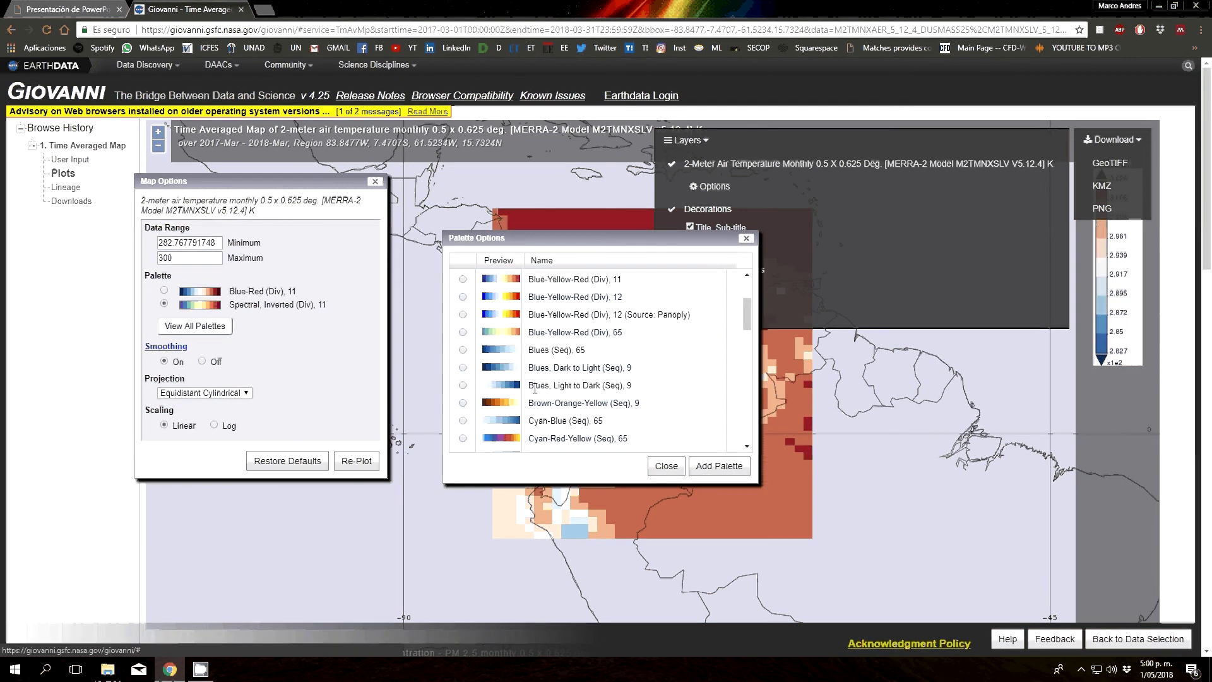
click(463, 316)
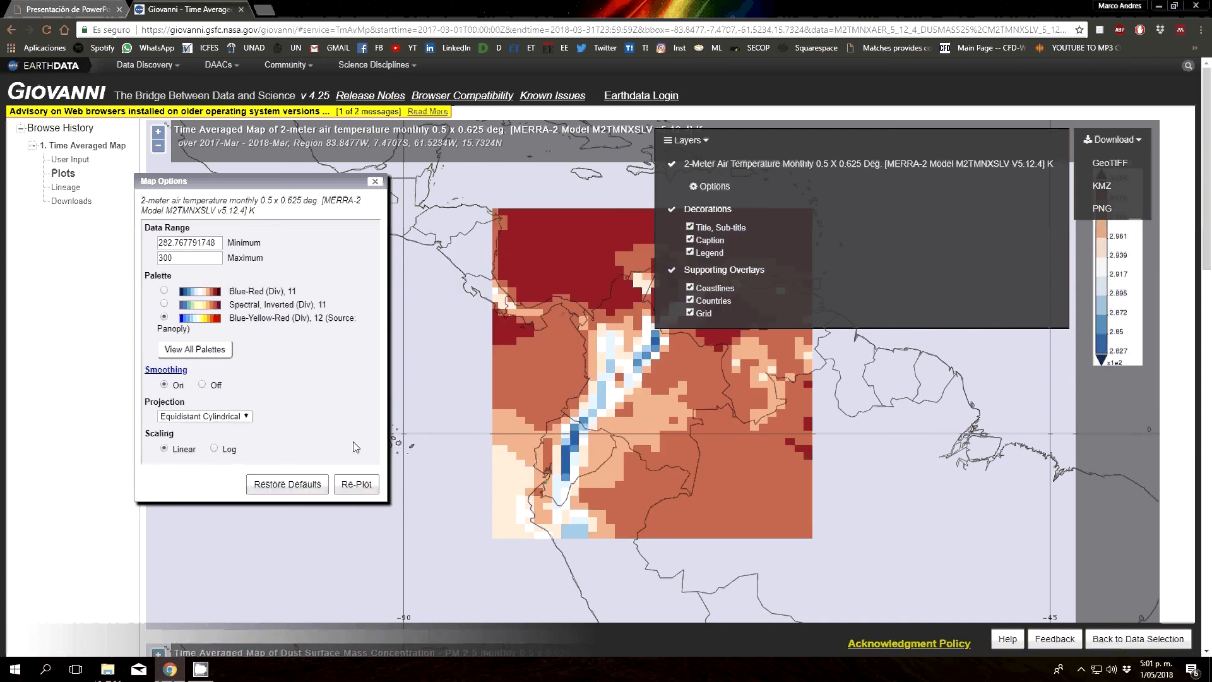
click(357, 486)
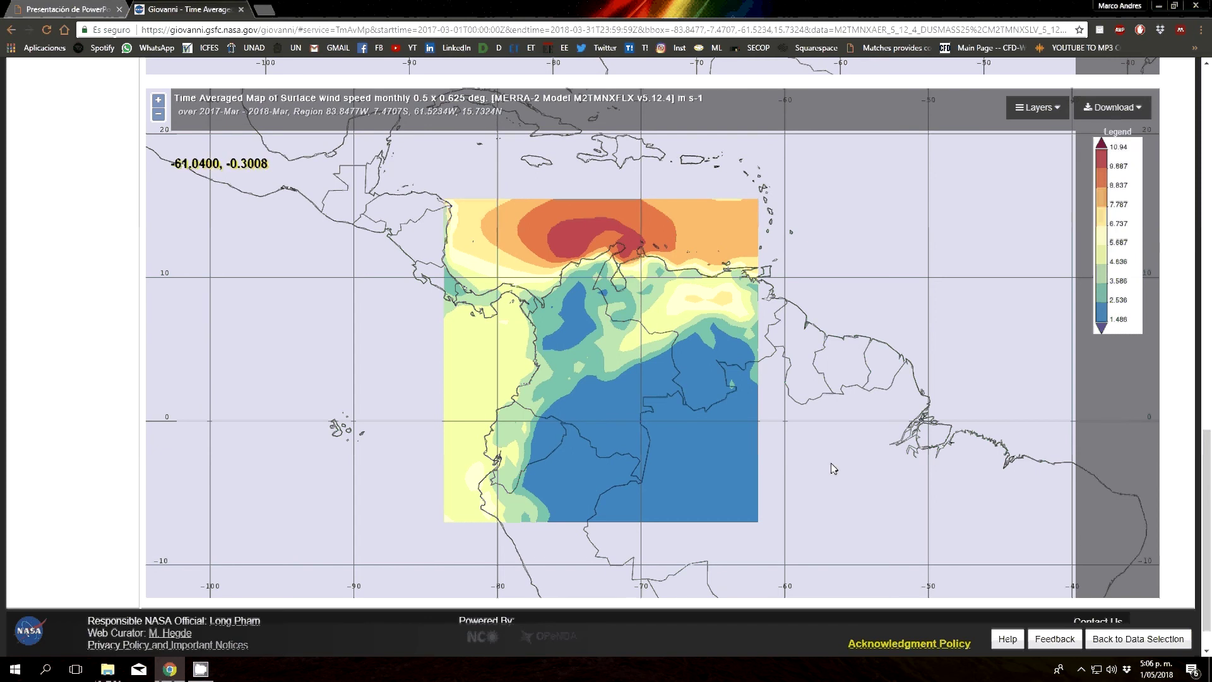
Examine the smoothed surface wind speed map and return to the data selection.
scroll(706, 444, up, 3)
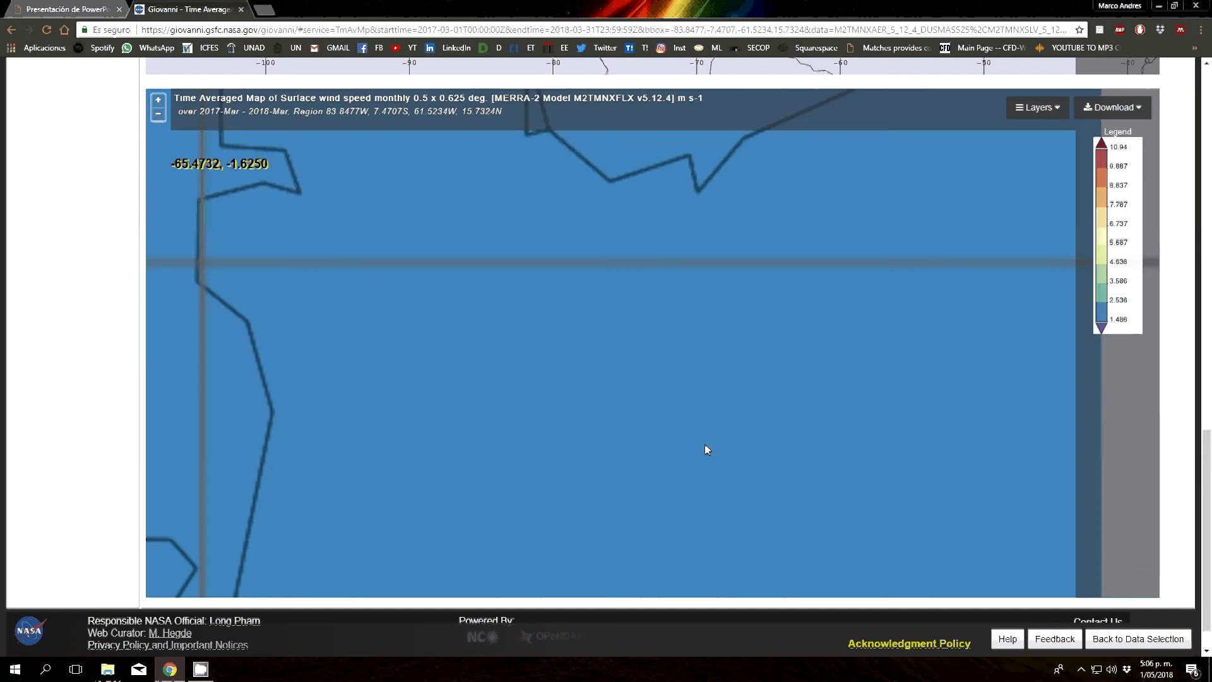
scroll(704, 445, down, 3)
mouse_move(1208, 491)
mouse_down()
mouse_move(1209, 212)
mouse_move(1211, 502)
mouse_up()
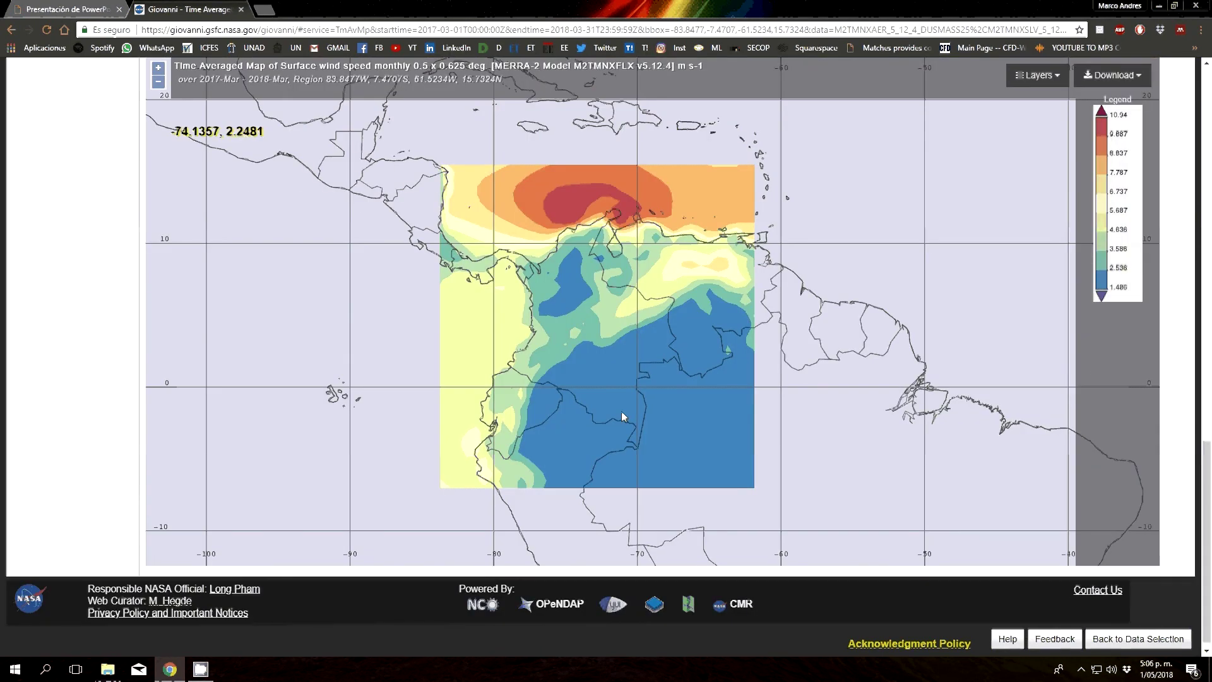
click(1152, 639)
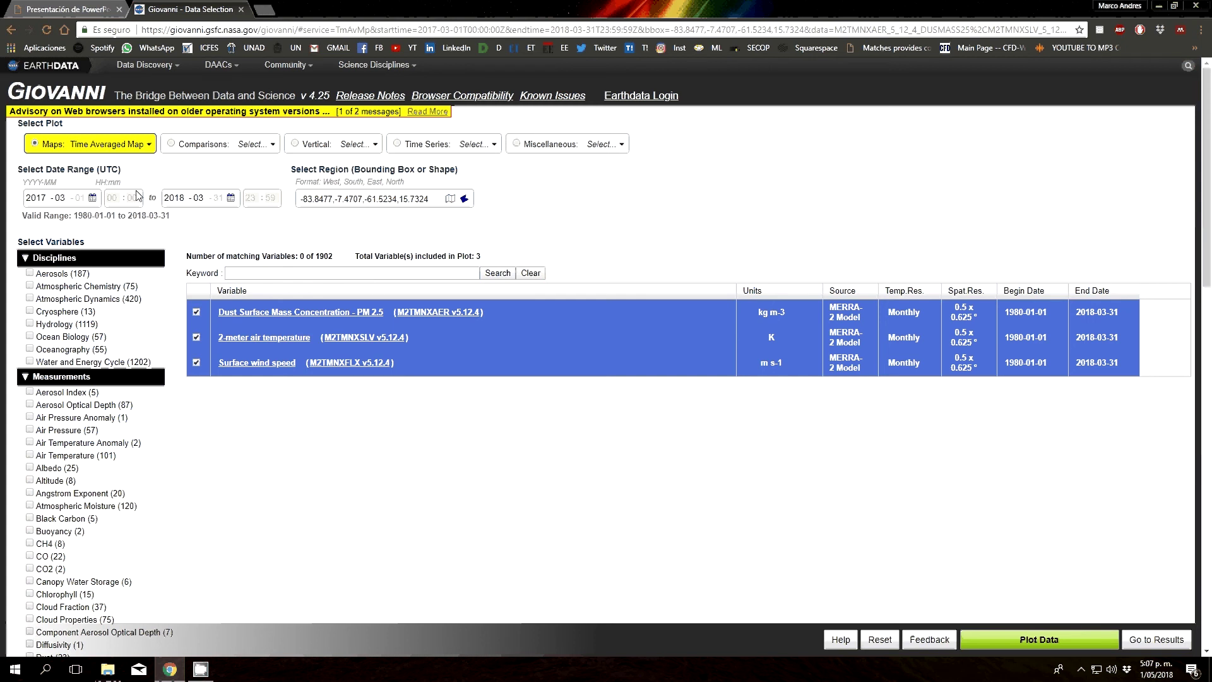
Choose an area-averaged time series plot and redraw the region around La Guajira at about -74.14, 11.34, -70.62, 13.62.
click(452, 145)
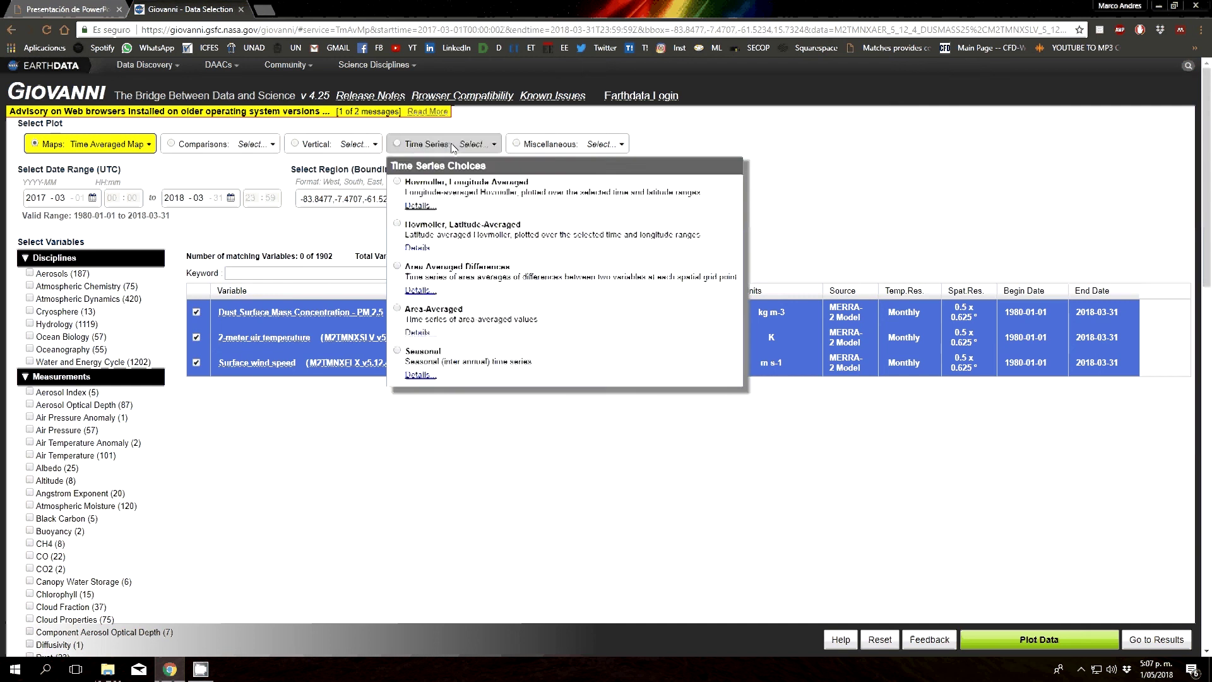
click(397, 310)
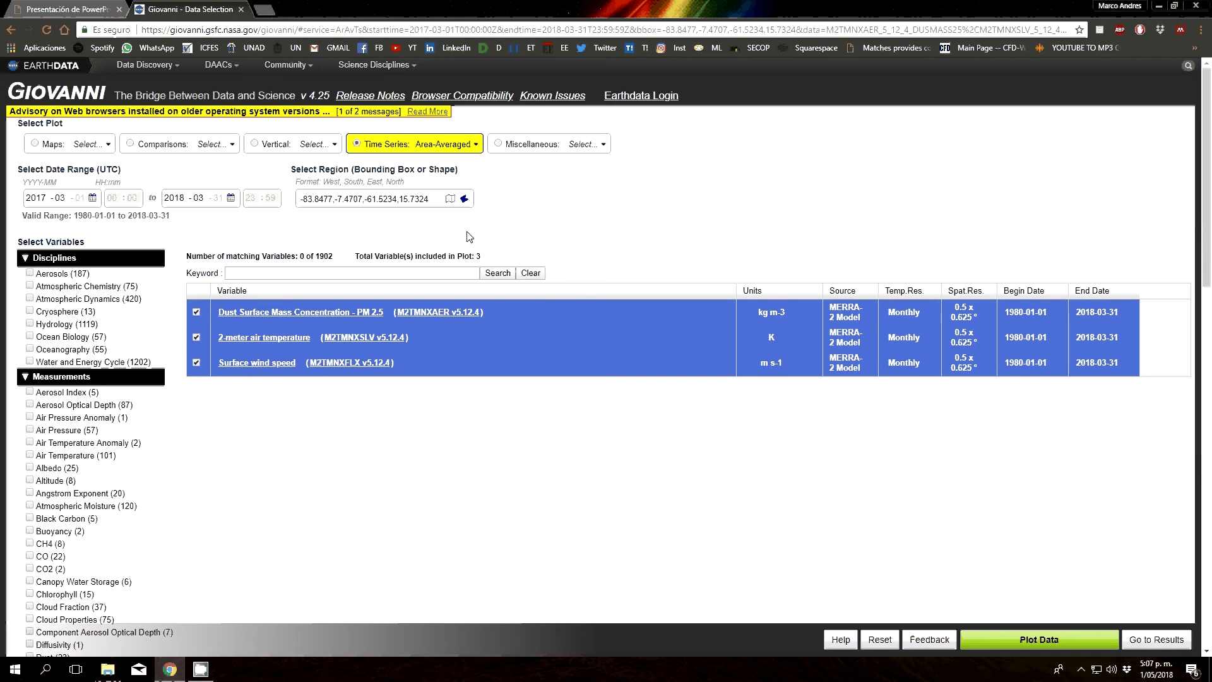
click(451, 199)
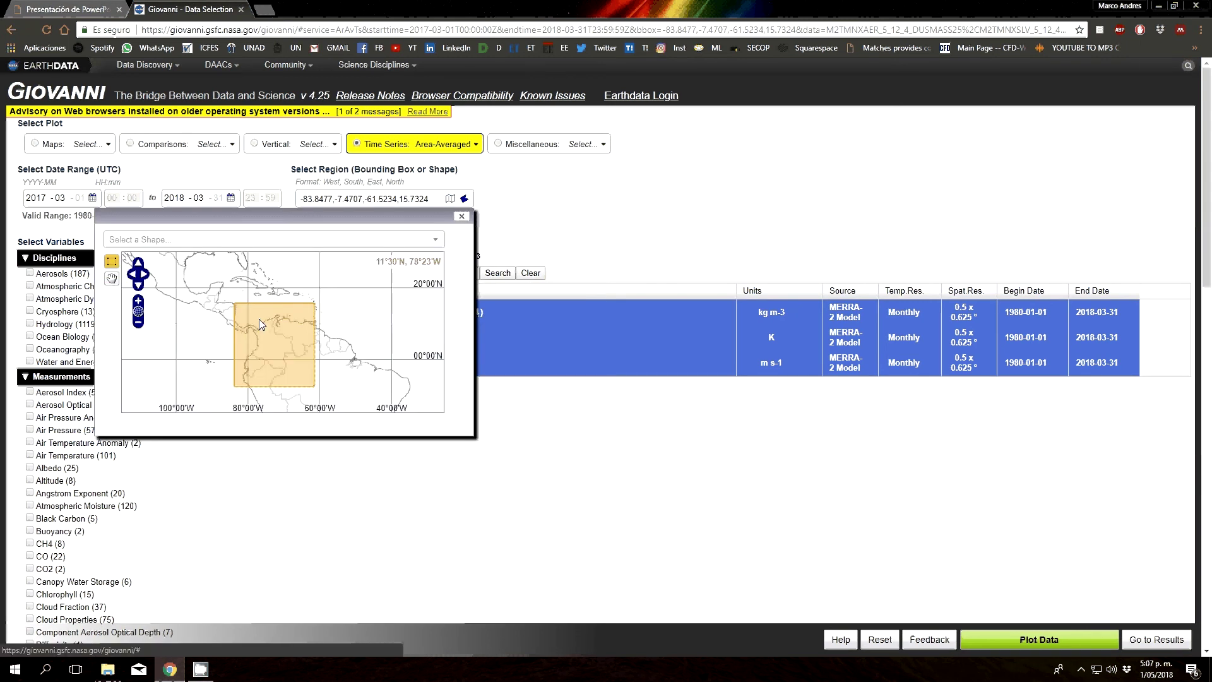
click(138, 302)
click(138, 302)
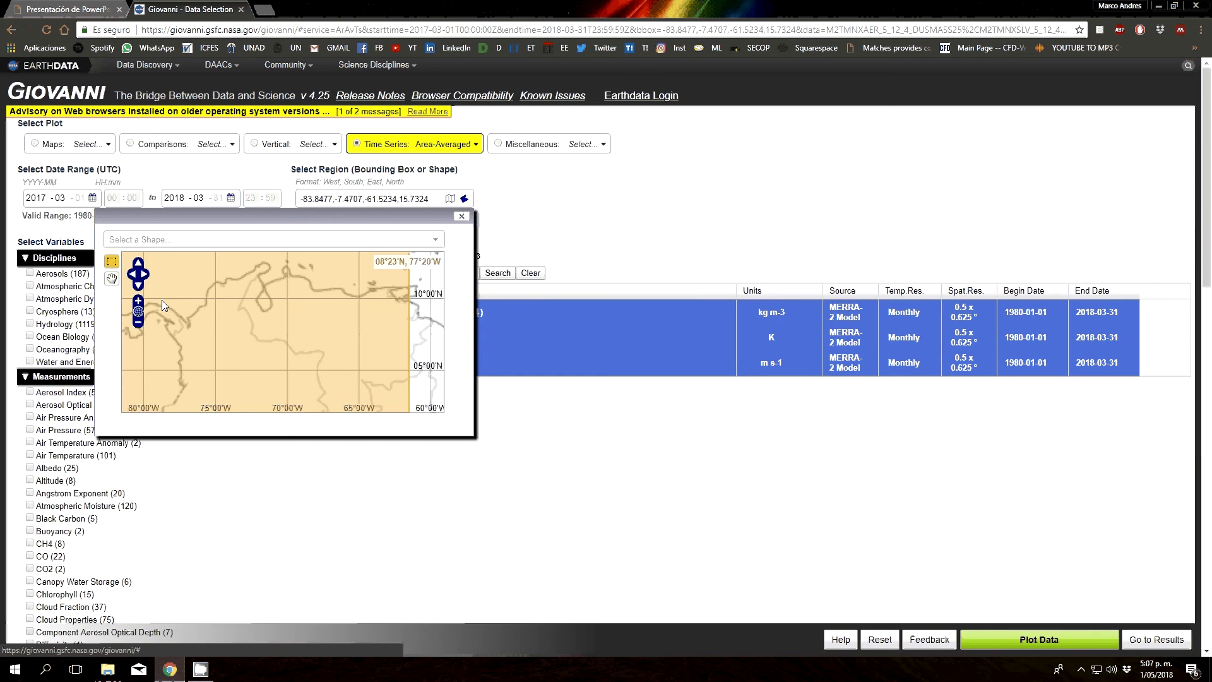
click(136, 272)
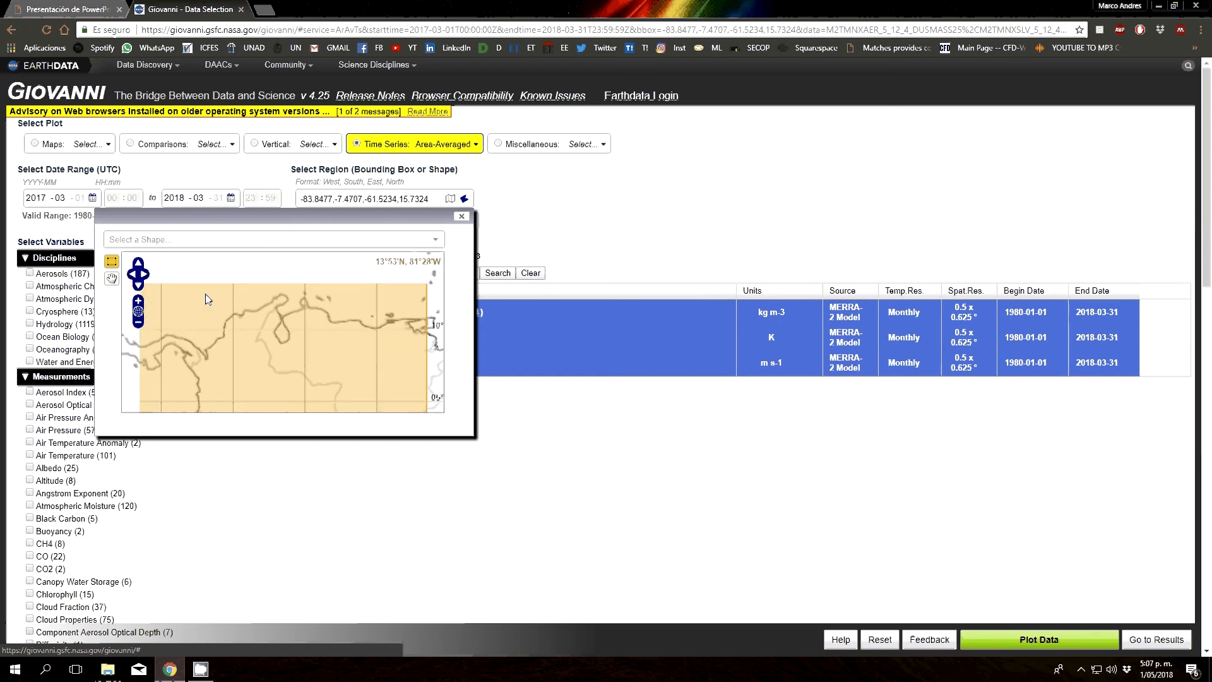
drag(259, 278, 310, 311)
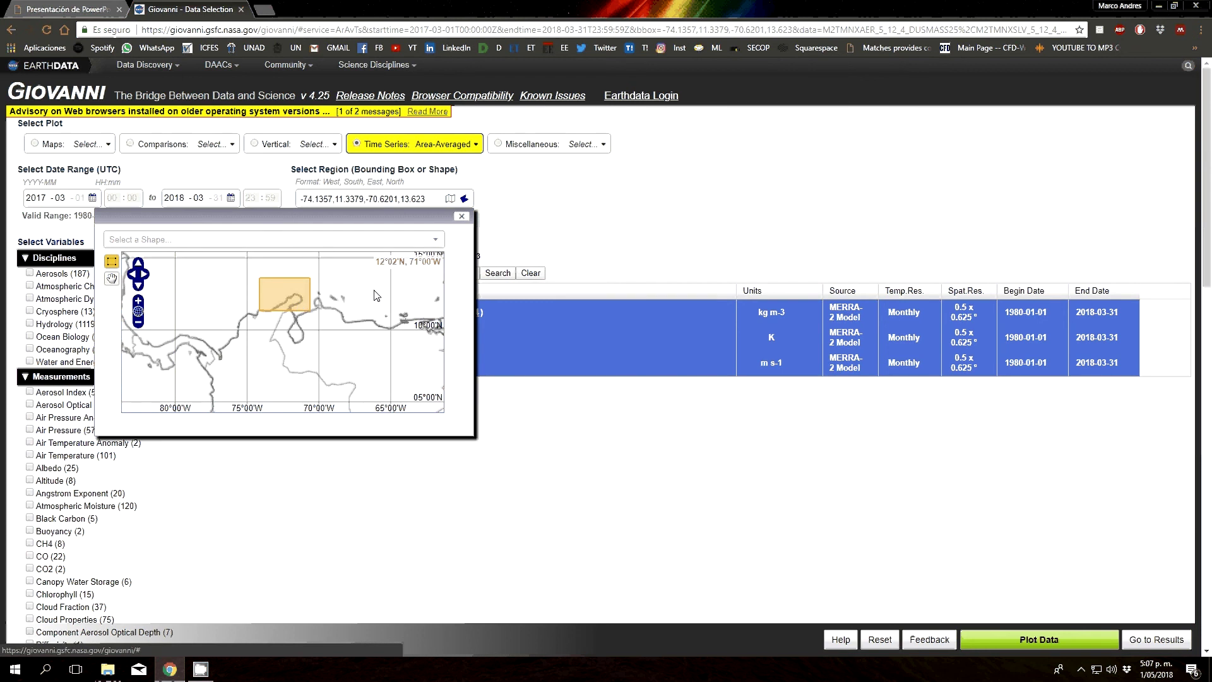
click(304, 201)
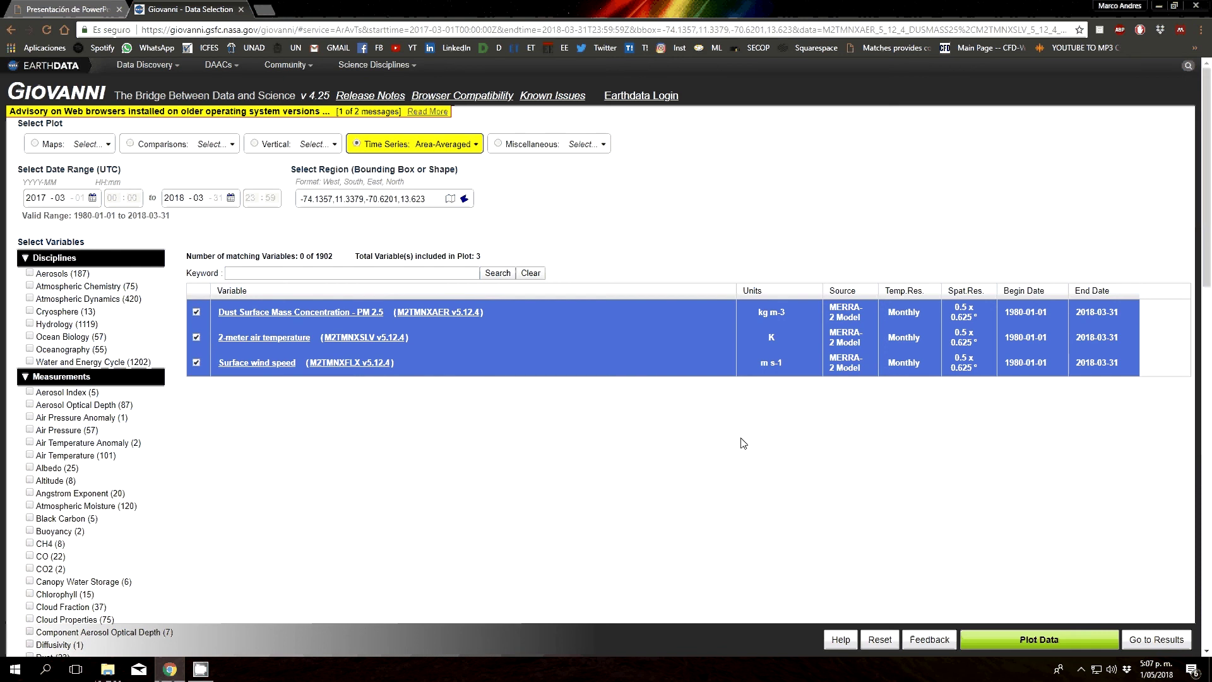
Plot the area-averaged time series of the three selected variables and look through the resulting charts.
click(1042, 643)
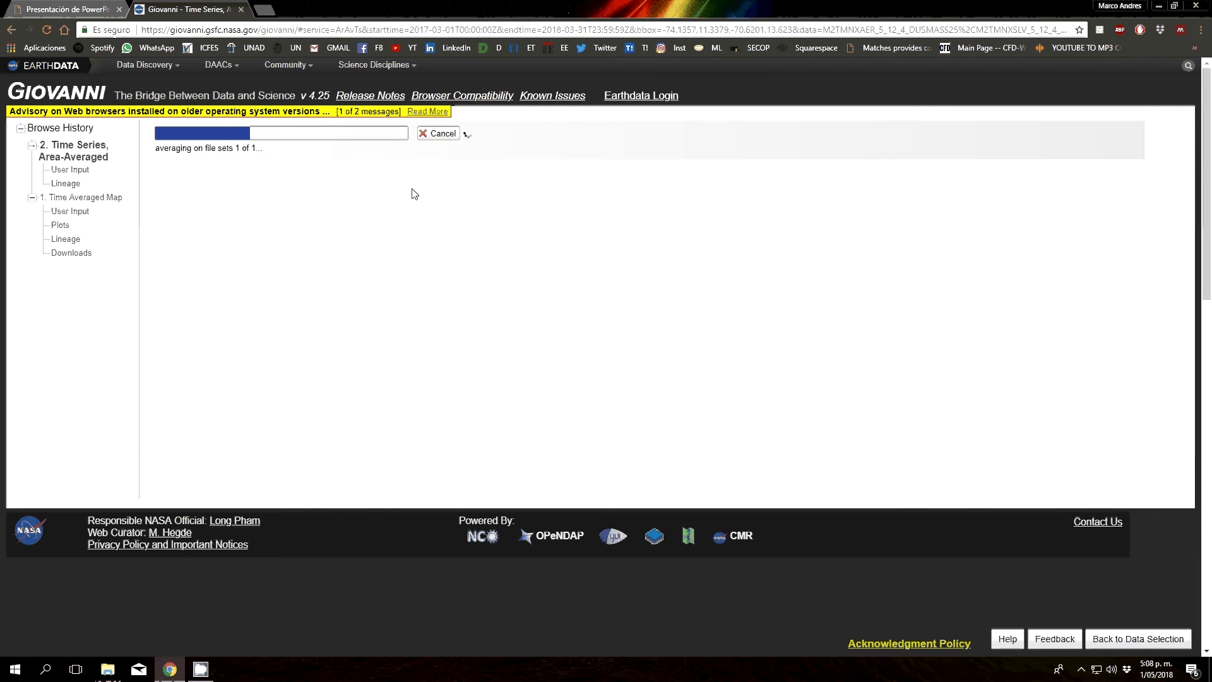
mouse_move(198, 666)
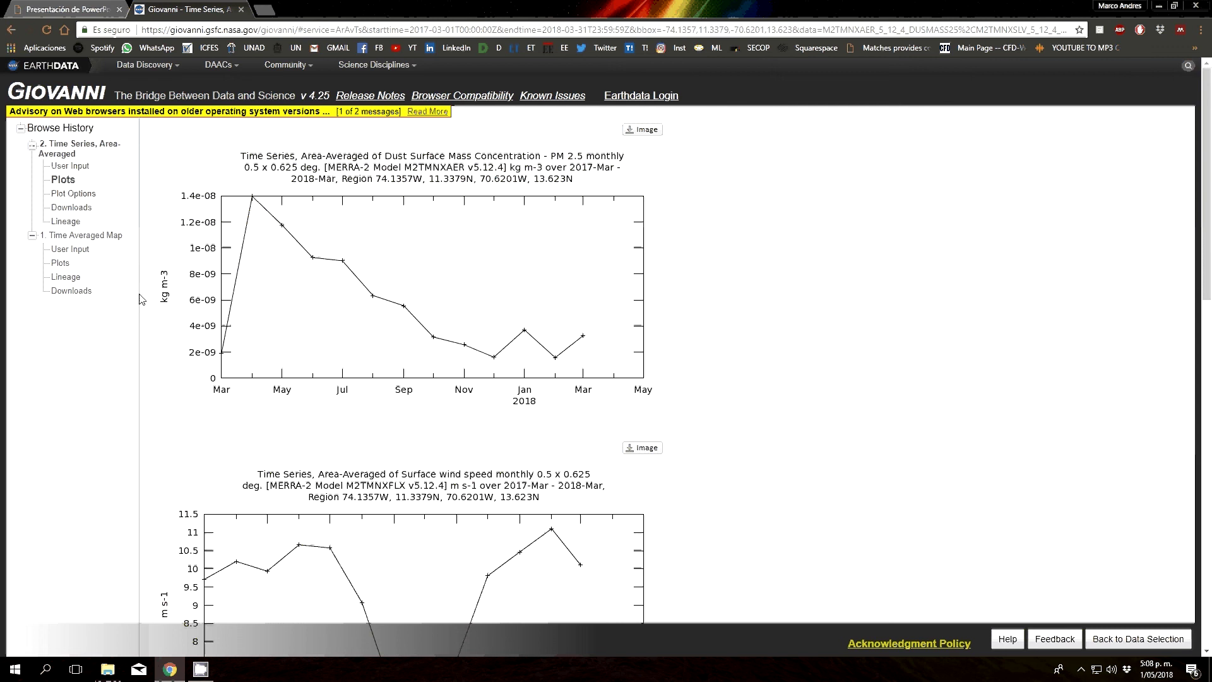
scroll(178, 301, down, 5)
scroll(187, 517, down, 1)
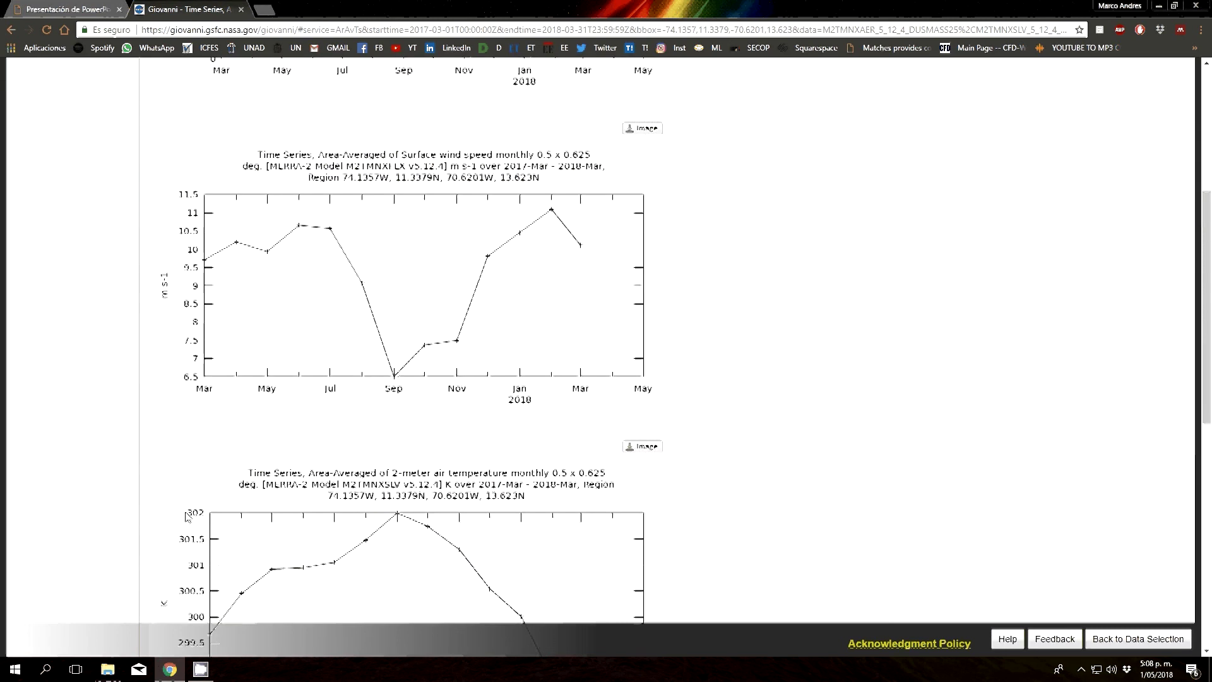
scroll(177, 522, down, 1)
scroll(333, 310, up, 7)
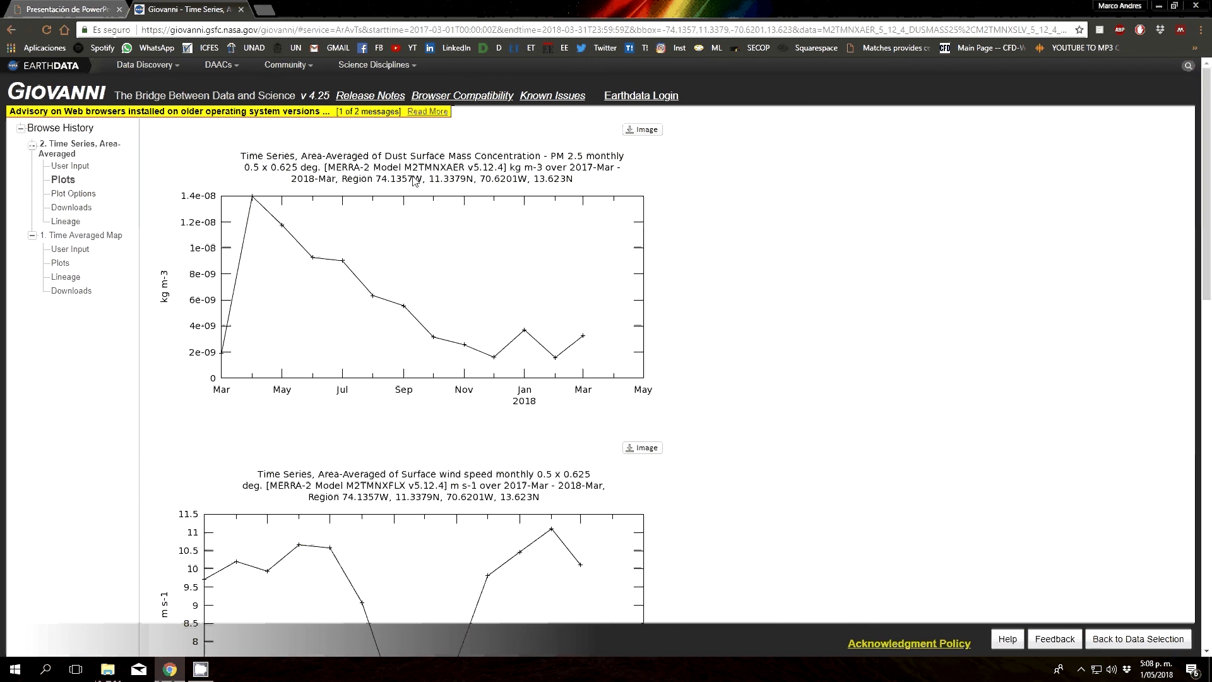
Open the image download of the PM 2.5 dust time series and cancel the save.
click(644, 129)
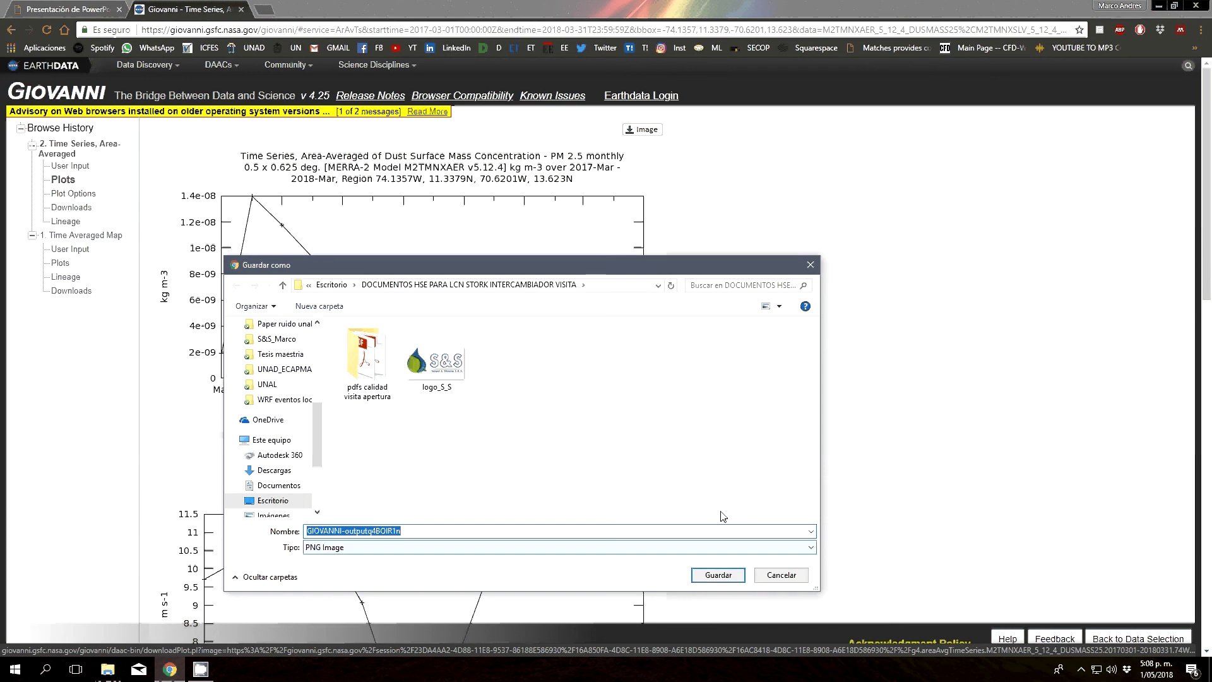
click(783, 577)
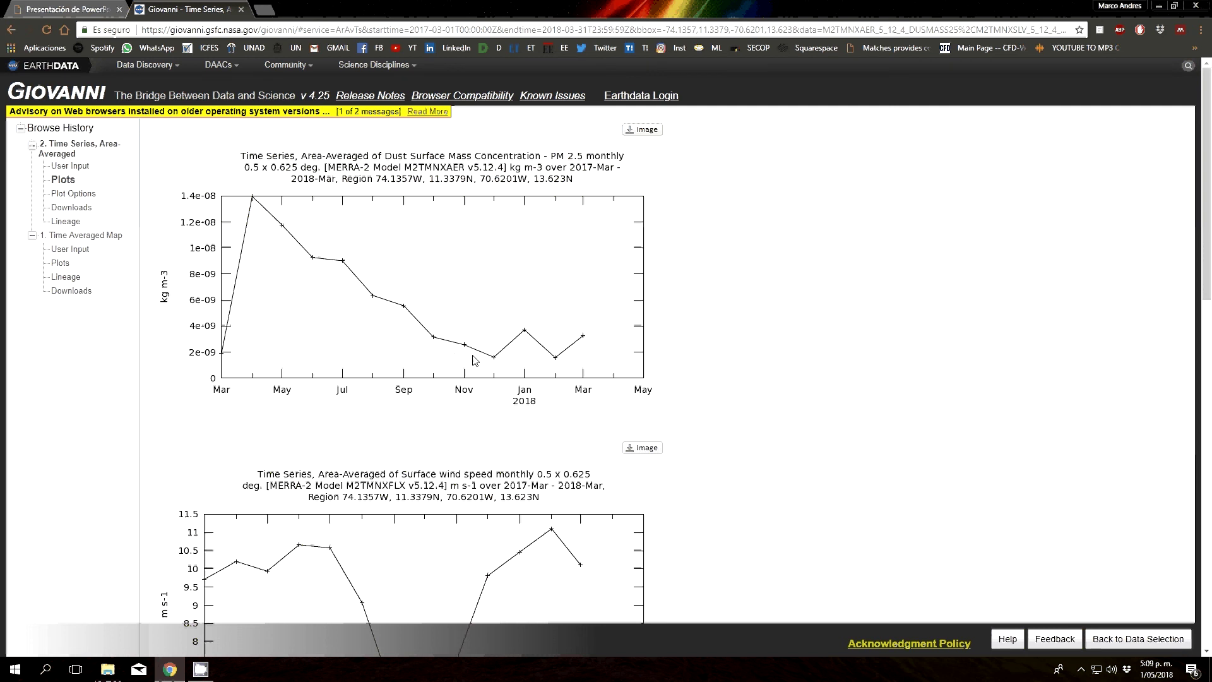
Examine the surface wind speed and 2-meter air temperature time series, and go back to the MERRA-2 presentation's title slide.
scroll(474, 360, down, 3)
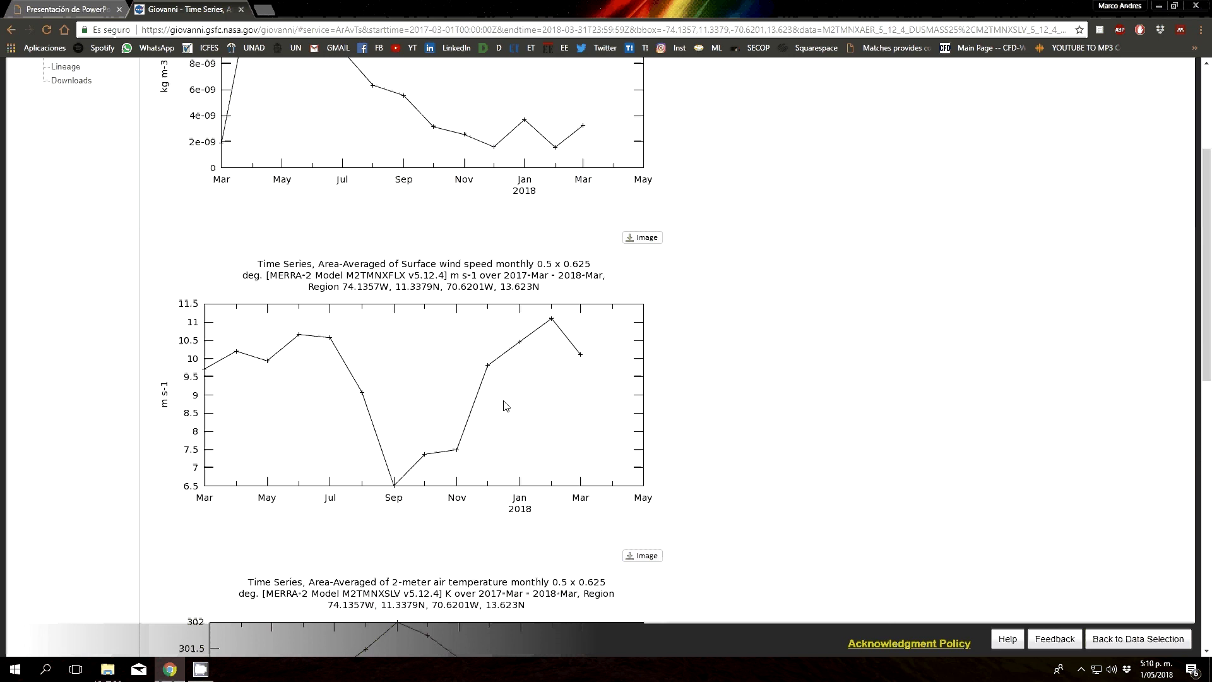
scroll(504, 406, down, 3)
scroll(546, 417, down, 1)
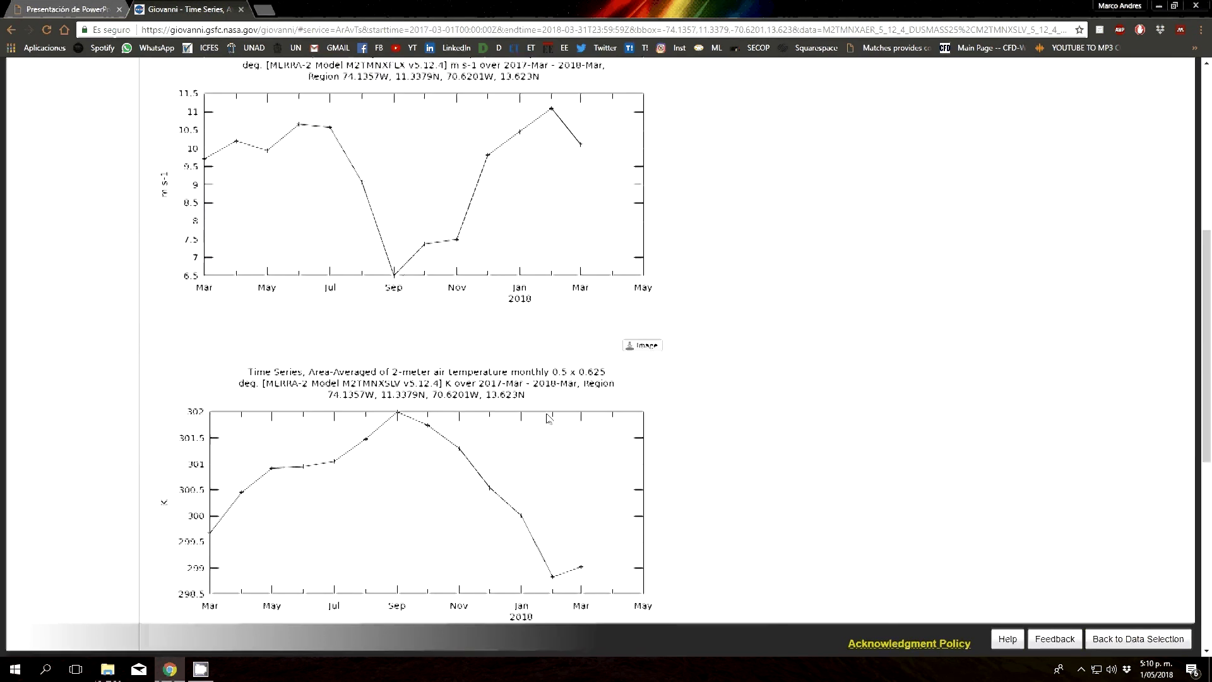
scroll(547, 418, down, 2)
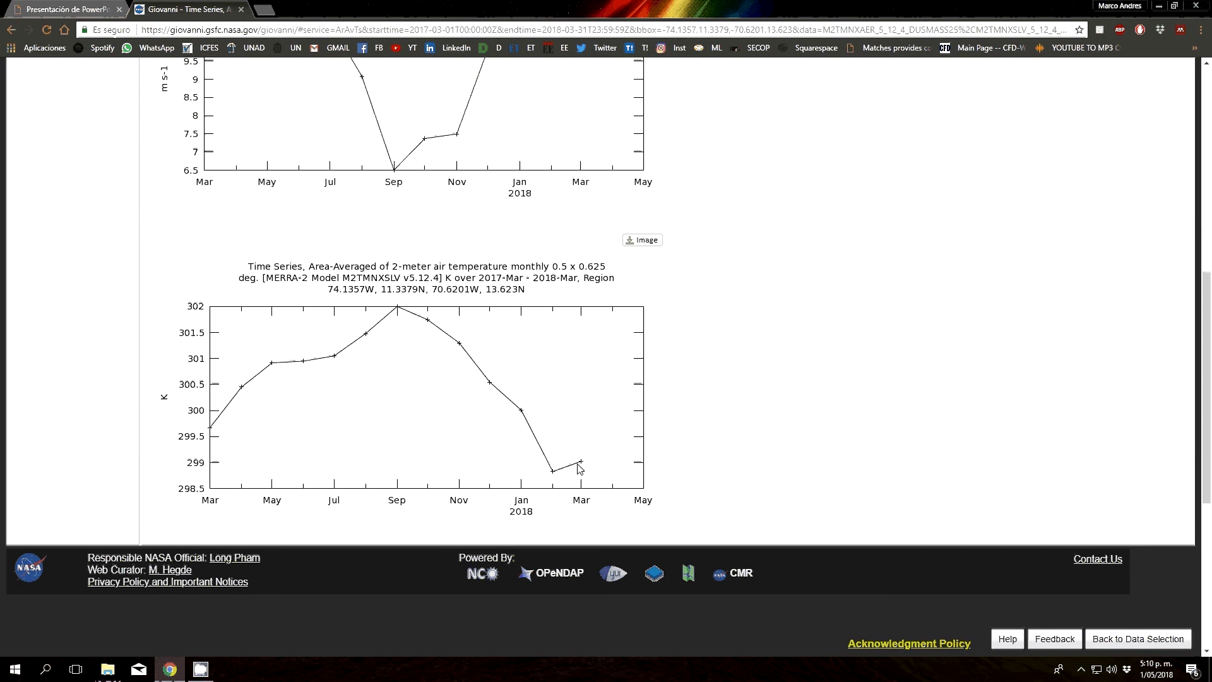
scroll(575, 483, up, 2)
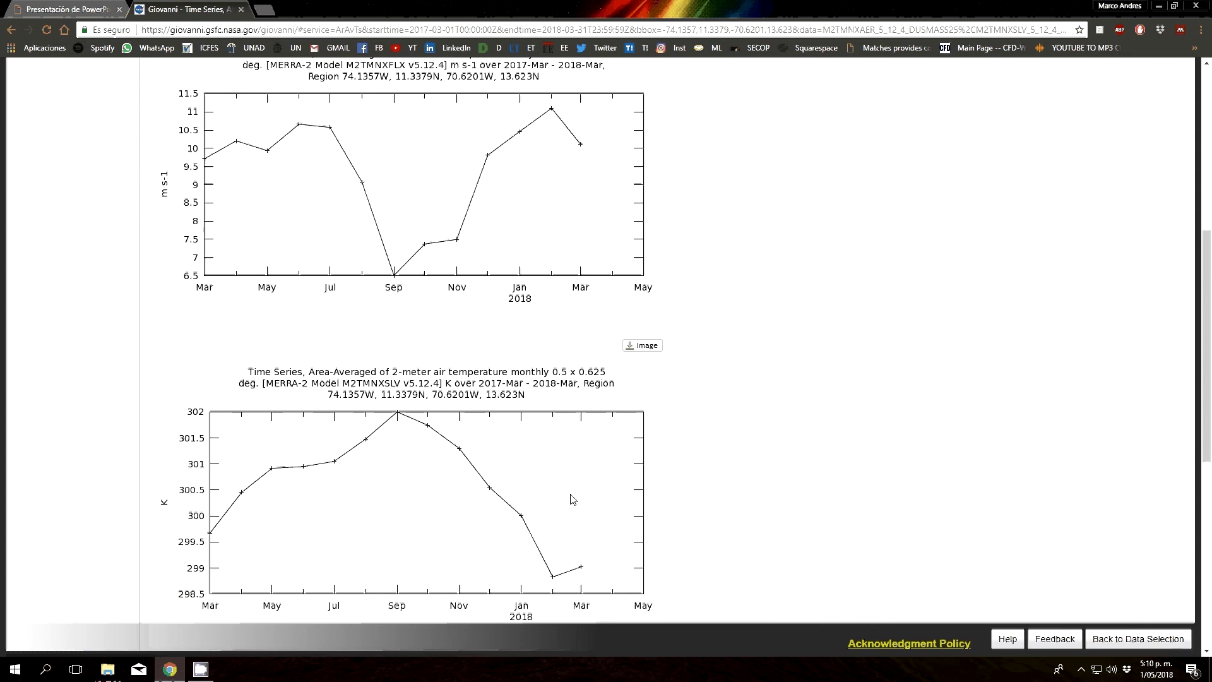
scroll(573, 499, down, 2)
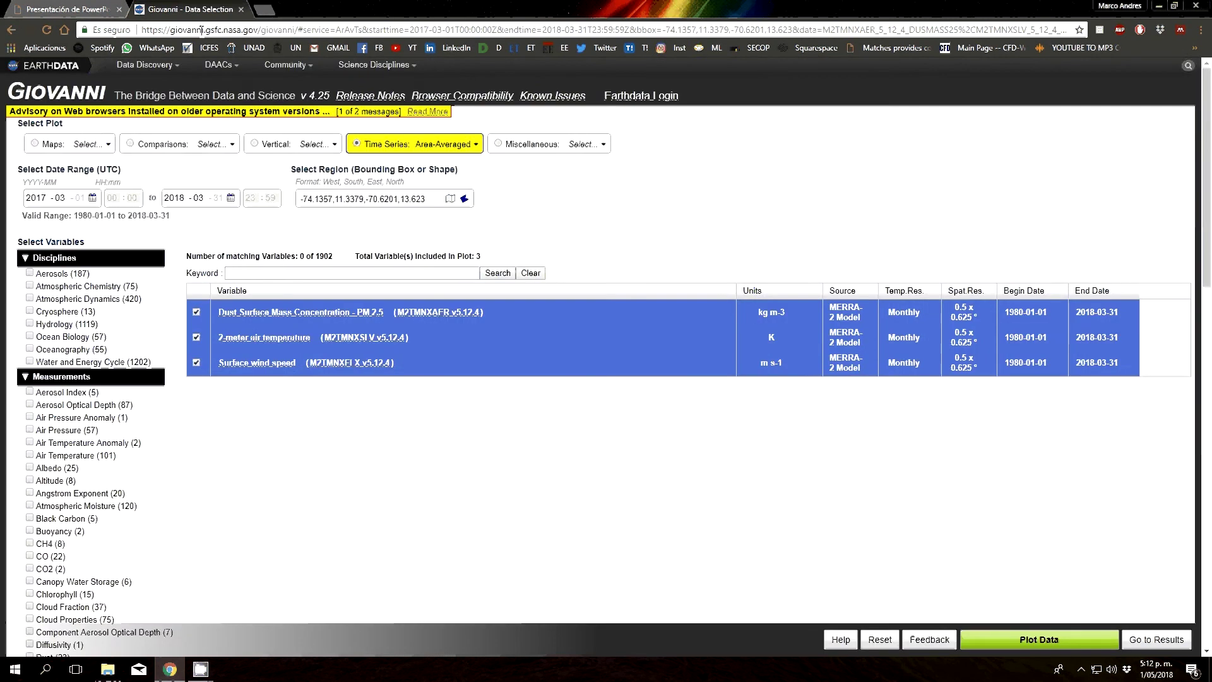
click(69, 7)
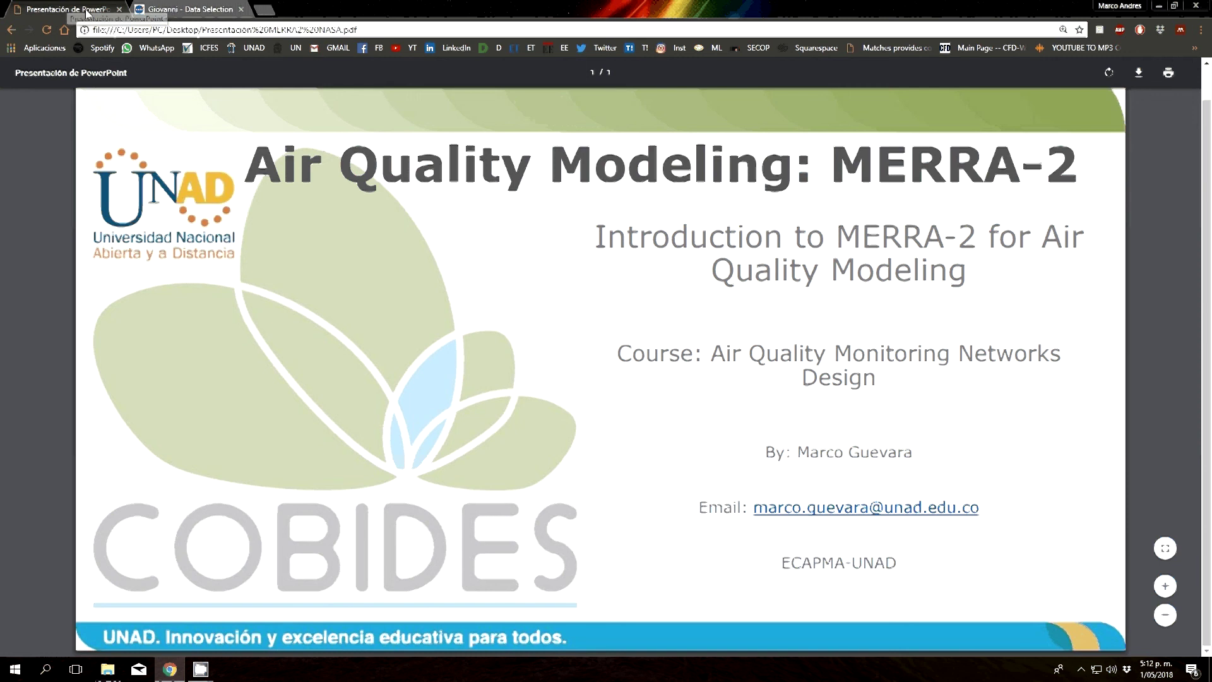